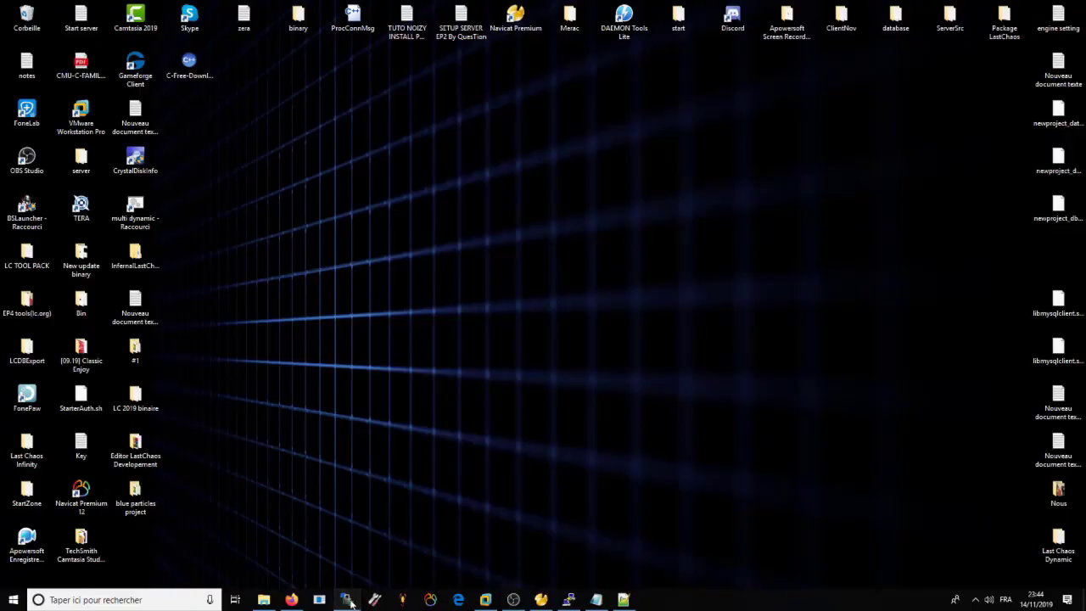
# - Switch to WinSCP and open a PuTTY terminal session to the connected LastChaos server
pyautogui.click(346, 599)
pyautogui.click(347, 599)
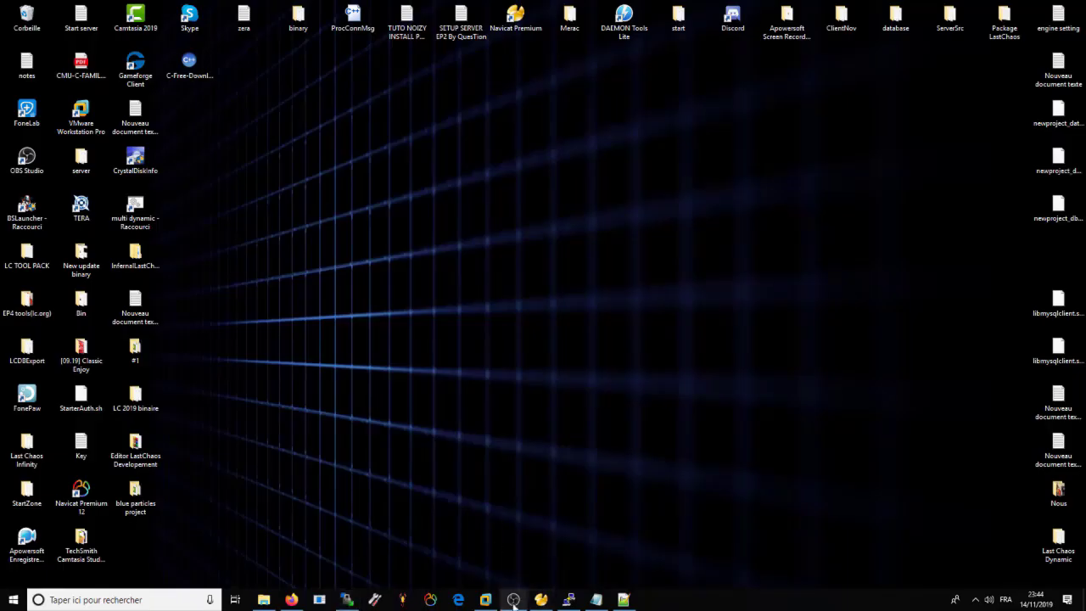
pyautogui.click(568, 599)
pyautogui.click(393, 37)
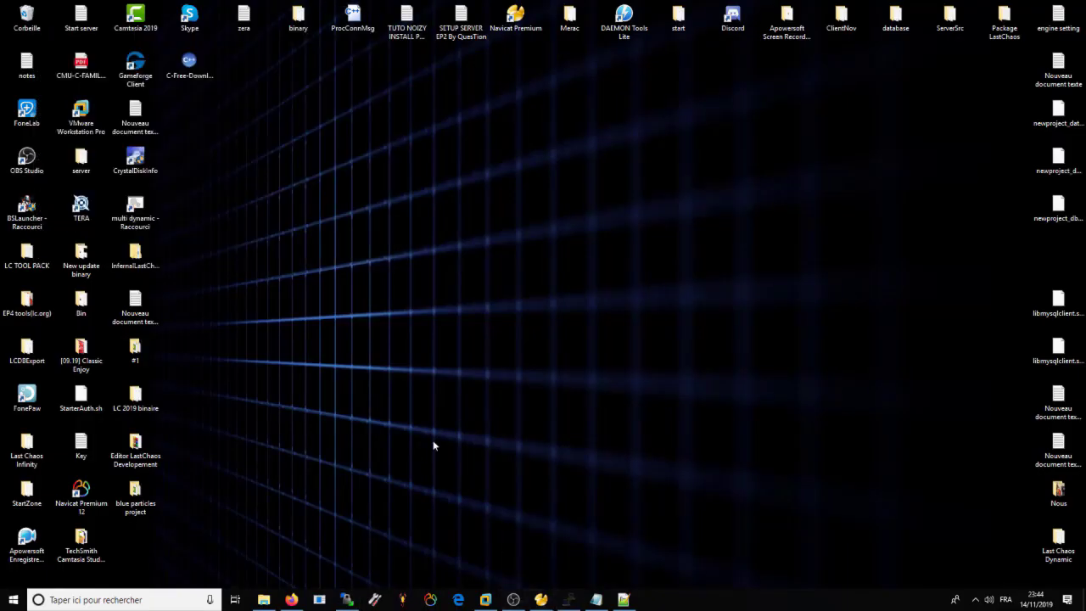
pyautogui.click(346, 599)
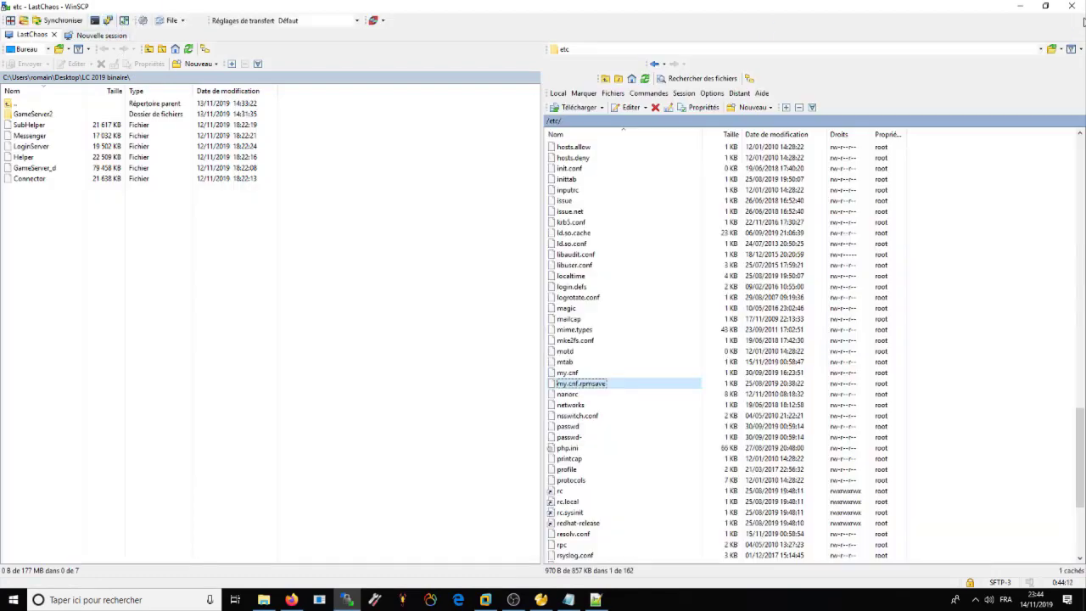
pyautogui.hotkey('ctrl', 'p')
# - Clear WinSCP from view, bring up the Key notes in Notepad and place them beside the terminal
pyautogui.click(346, 599)
pyautogui.click(568, 600)
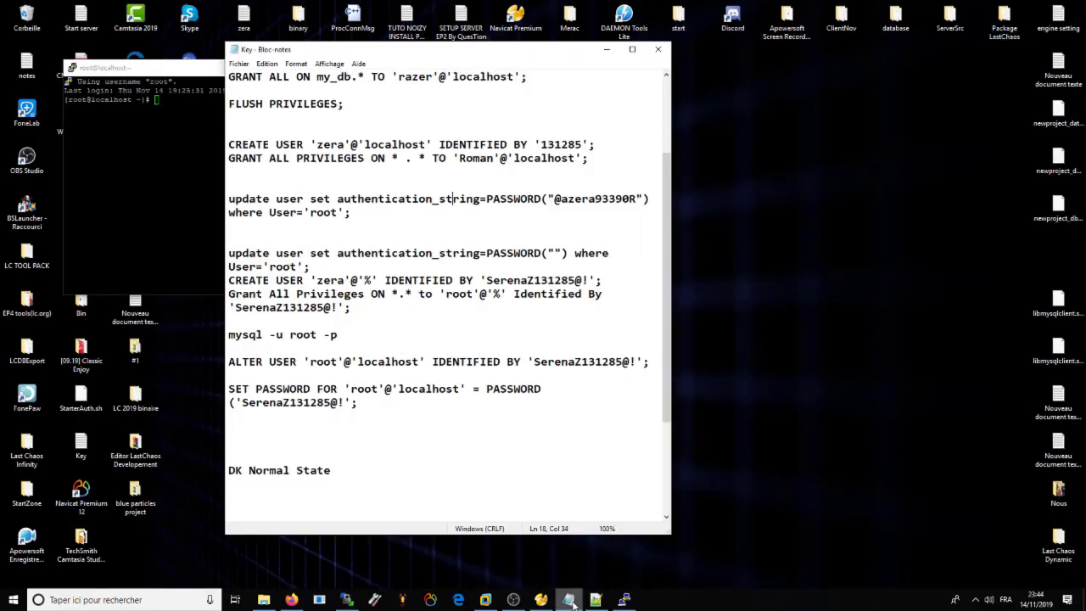
pyautogui.moveTo(548, 54); pyautogui.dragTo(829, 54)
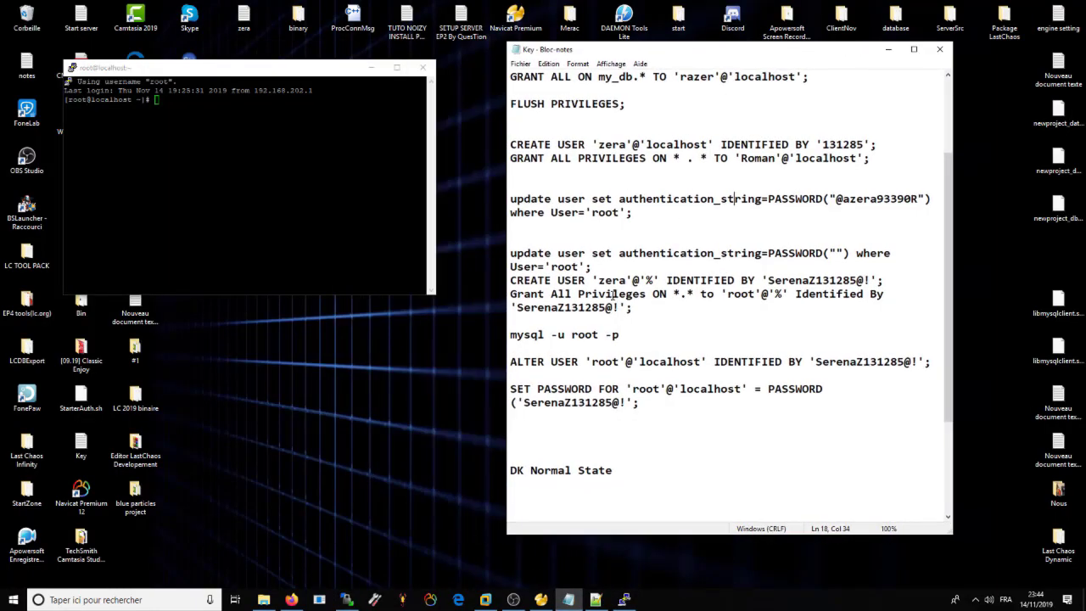
# - Switch to Firefox and open DigitalOcean's "How To Create a New User and Grant Permissions in MySQL" result in a new tab
pyautogui.click(291, 600)
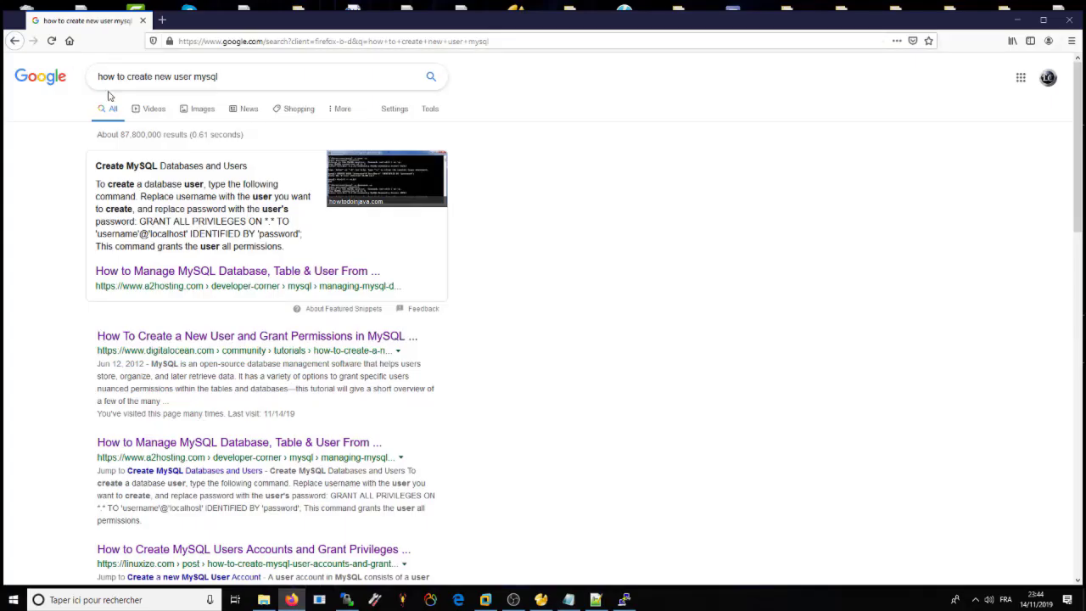
pyautogui.click(244, 75)
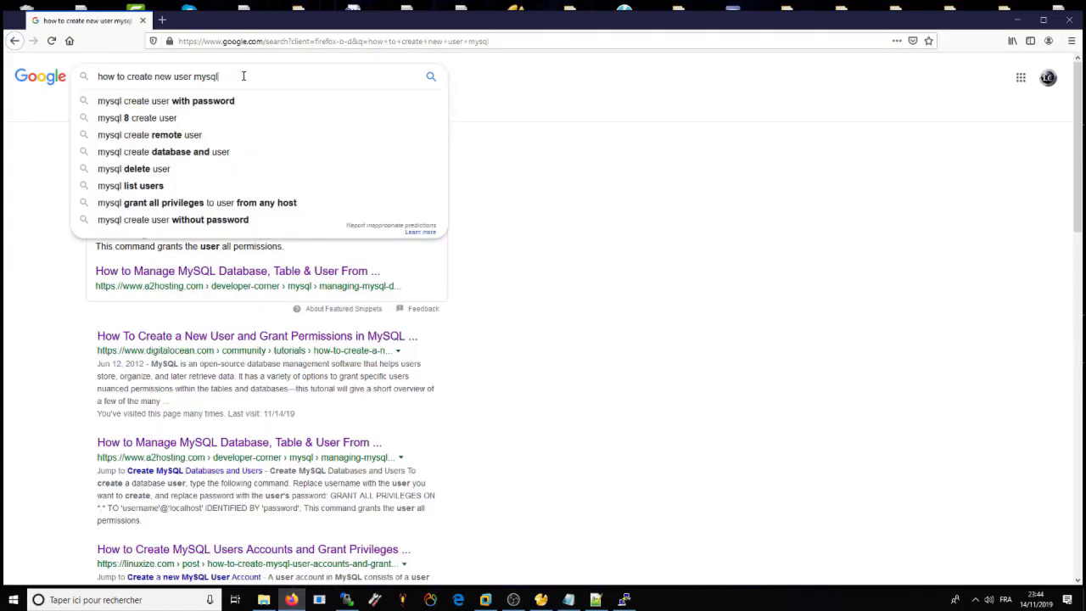
pyautogui.click(16, 384)
pyautogui.scroll(-3, 16, 383)
pyautogui.scroll(-1, 161, 246)
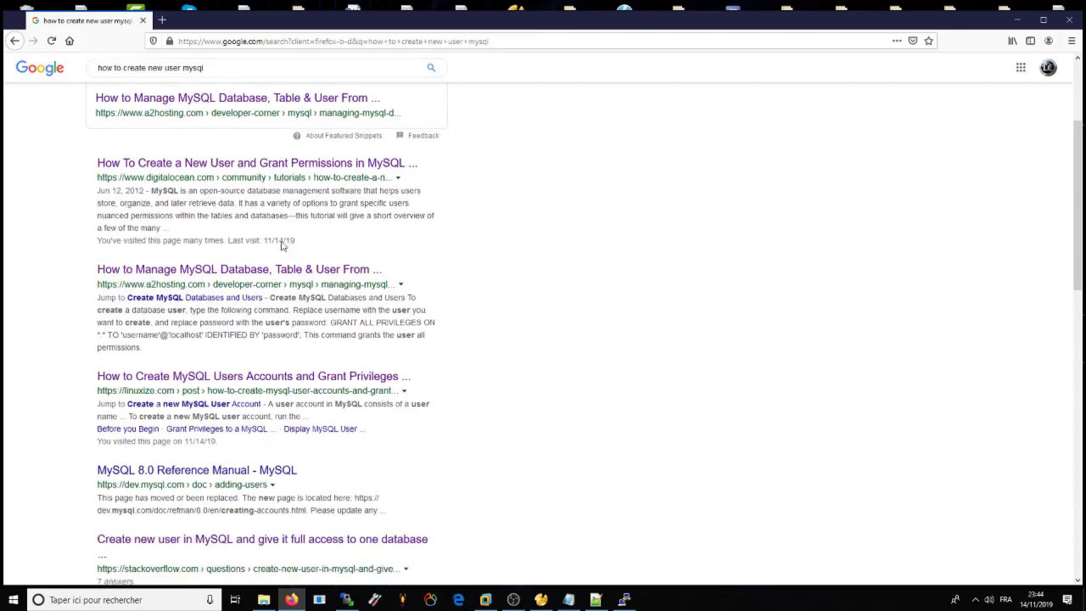
pyautogui.scroll(1, 289, 246)
pyautogui.scroll(-1, 198, 404)
pyautogui.scroll(3, 225, 170)
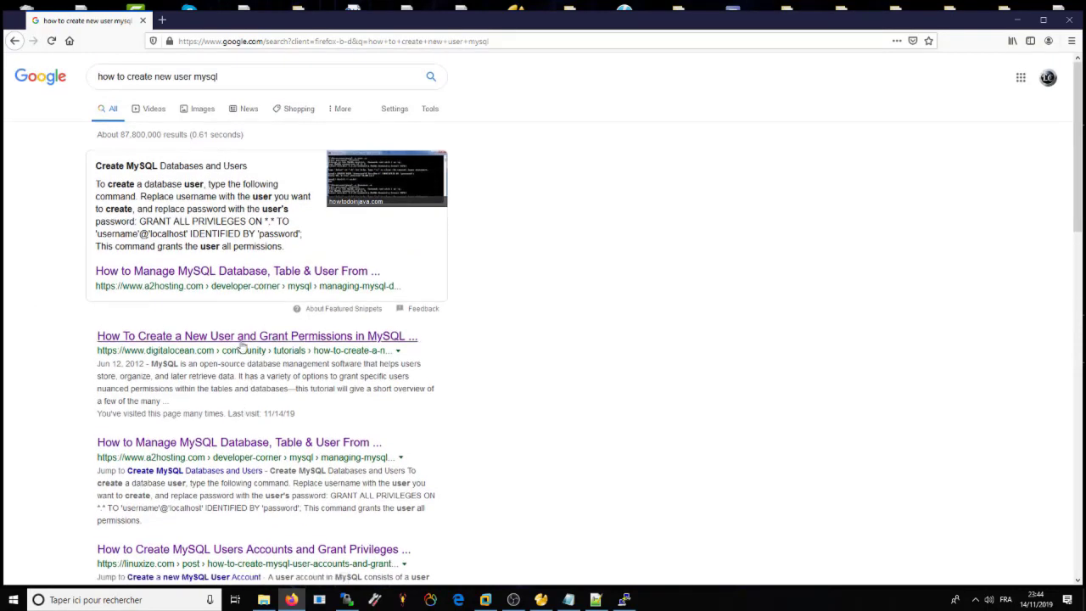
pyautogui.rightClick(243, 342)
pyautogui.click(280, 353)
pyautogui.click(199, 23)
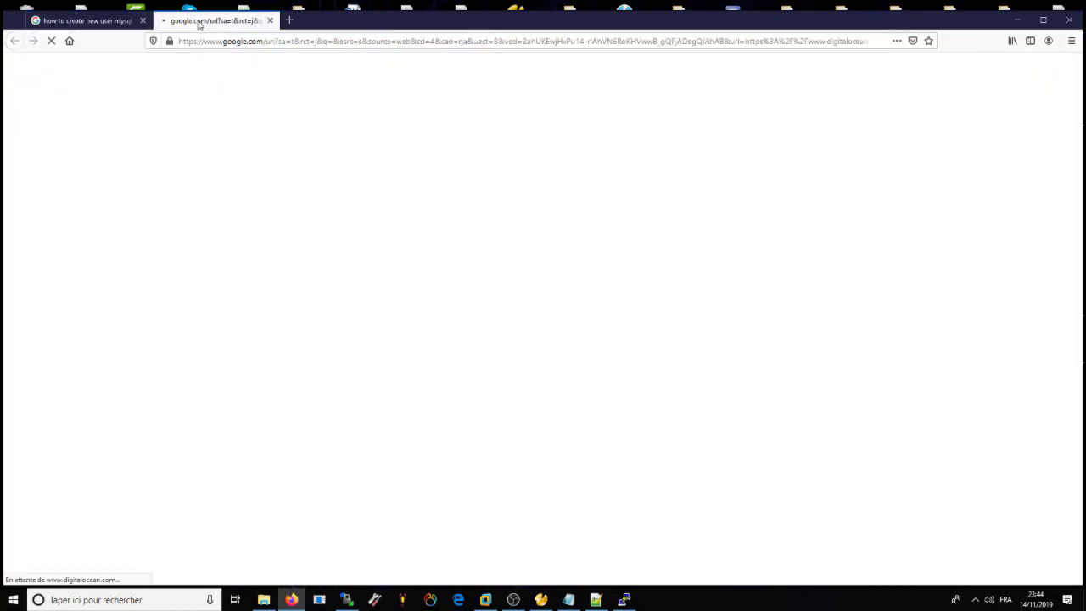
# - Examine the tutorial's CREATE USER command, including its username and password placeholders
pyautogui.scroll(-4, 504, 268)
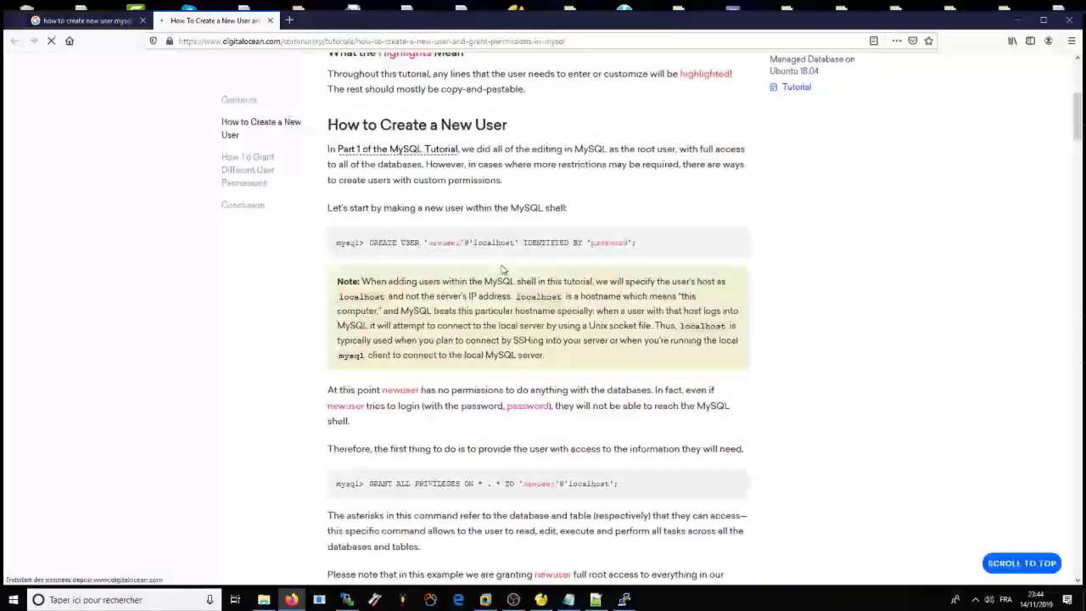
pyautogui.scroll(3, 503, 274)
pyautogui.scroll(-3, 512, 366)
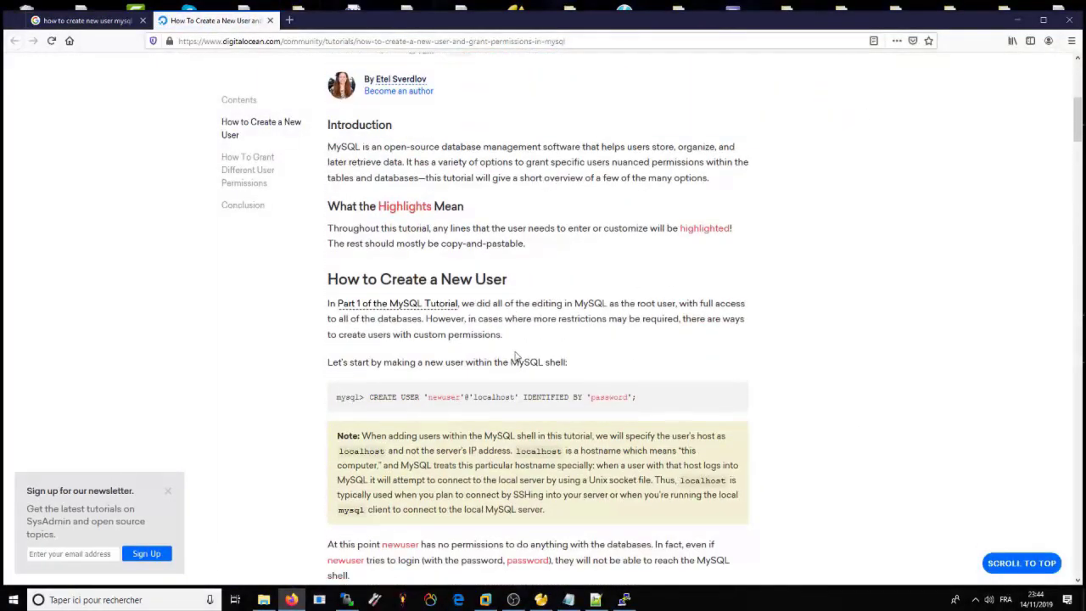
pyautogui.moveTo(369, 398); pyautogui.dragTo(624, 406)
pyautogui.click(442, 398)
pyautogui.moveTo(629, 399); pyautogui.dragTo(592, 397)
pyautogui.click(1017, 19)
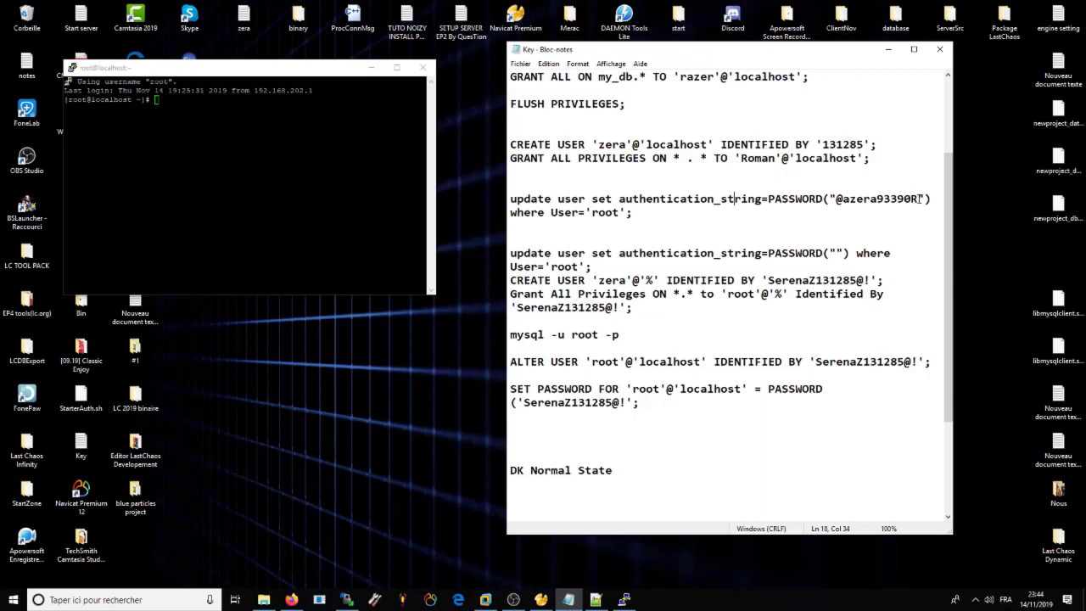
# - Compare the password and ALTER USER statements in the notes with the tutorial's CREATE USER example
pyautogui.moveTo(923, 199); pyautogui.dragTo(837, 199)
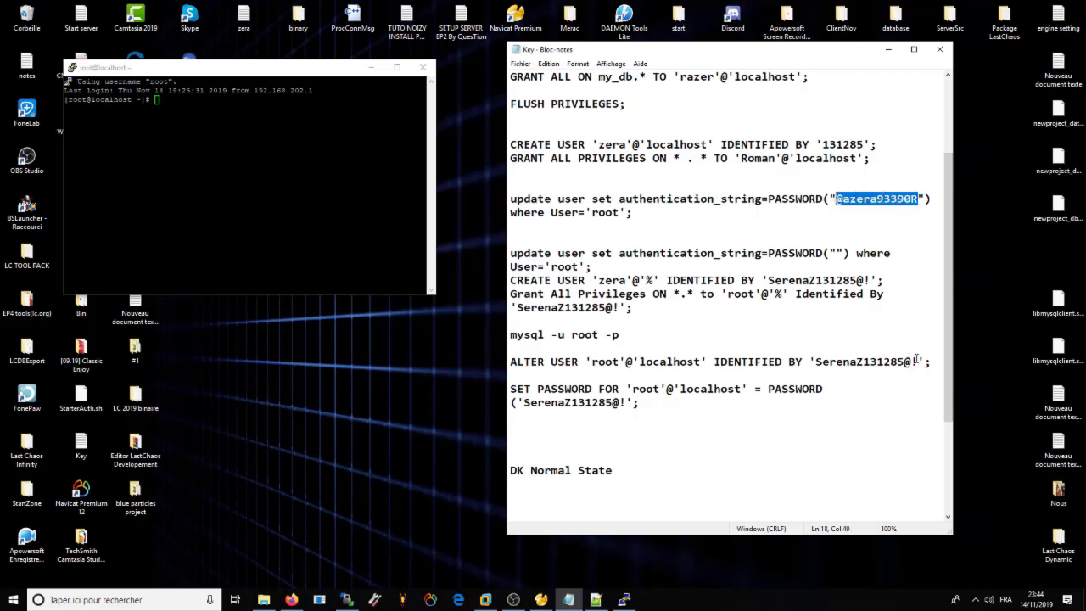
pyautogui.moveTo(919, 361); pyautogui.dragTo(510, 361)
pyautogui.click(760, 294)
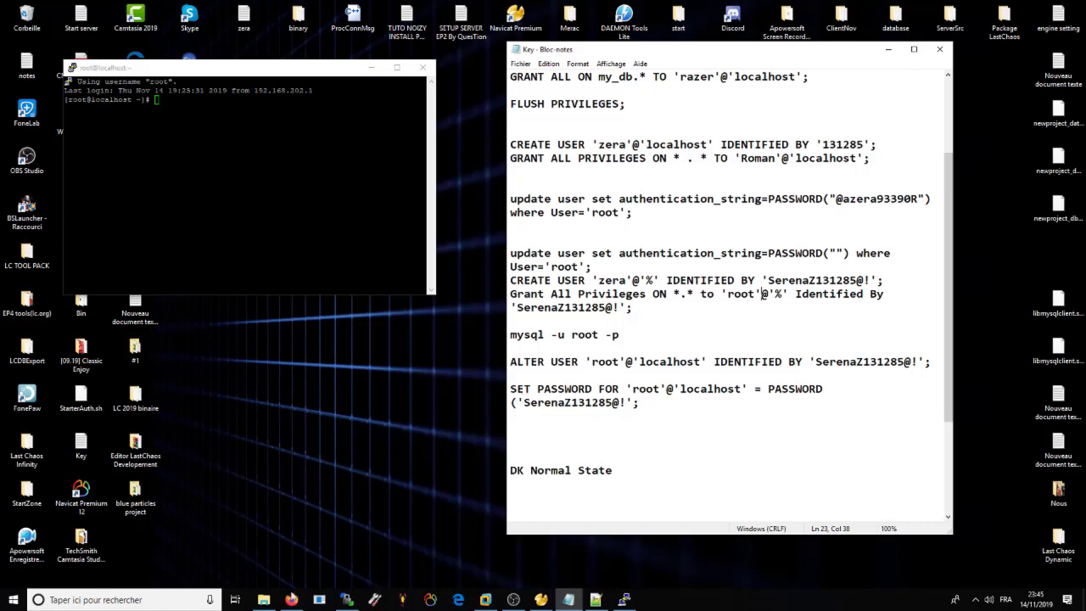
pyautogui.click(291, 600)
pyautogui.moveTo(633, 397); pyautogui.dragTo(433, 399)
pyautogui.click(1018, 19)
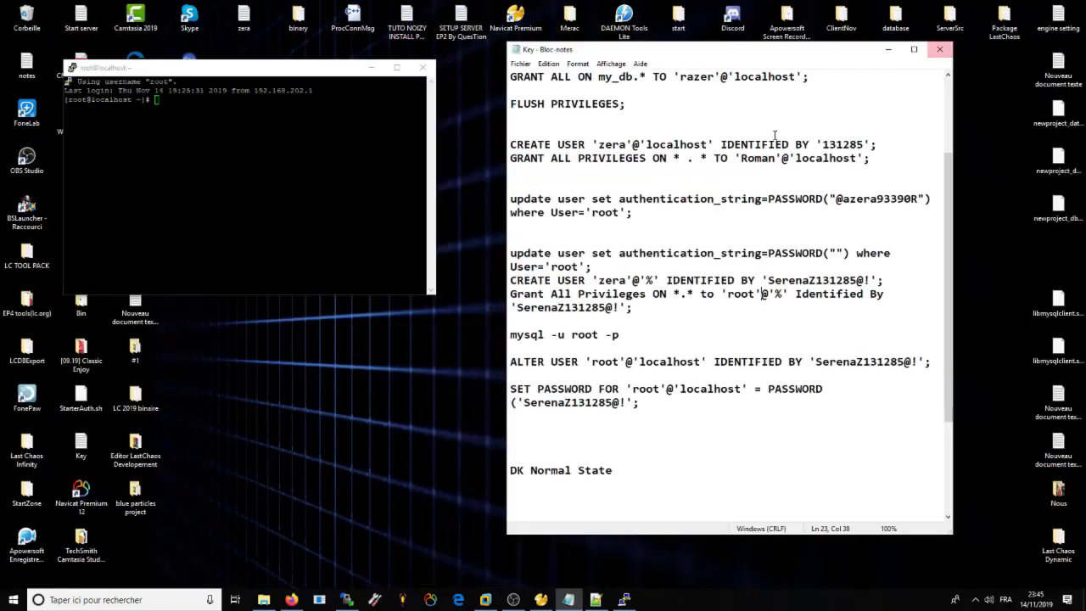
# - Copy the command "mysql -u root -p" from the notes and run it in the terminal
pyautogui.moveTo(620, 336); pyautogui.dragTo(515, 337)
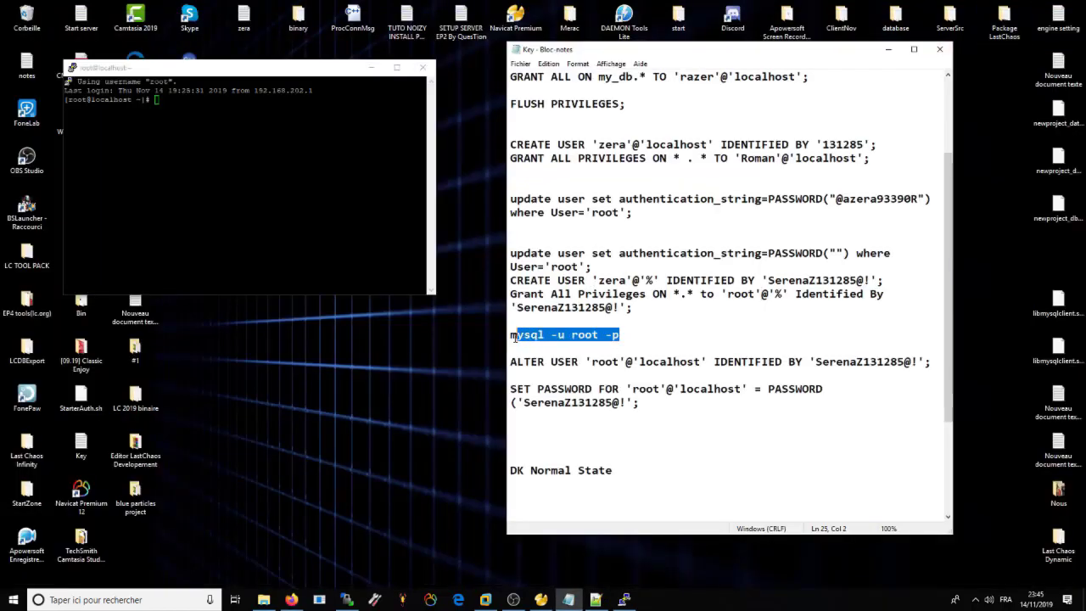
pyautogui.hotkey('ctrl', 'c')
pyautogui.click(68, 81)
pyautogui.rightClick(68, 81)
pyautogui.press('Return')
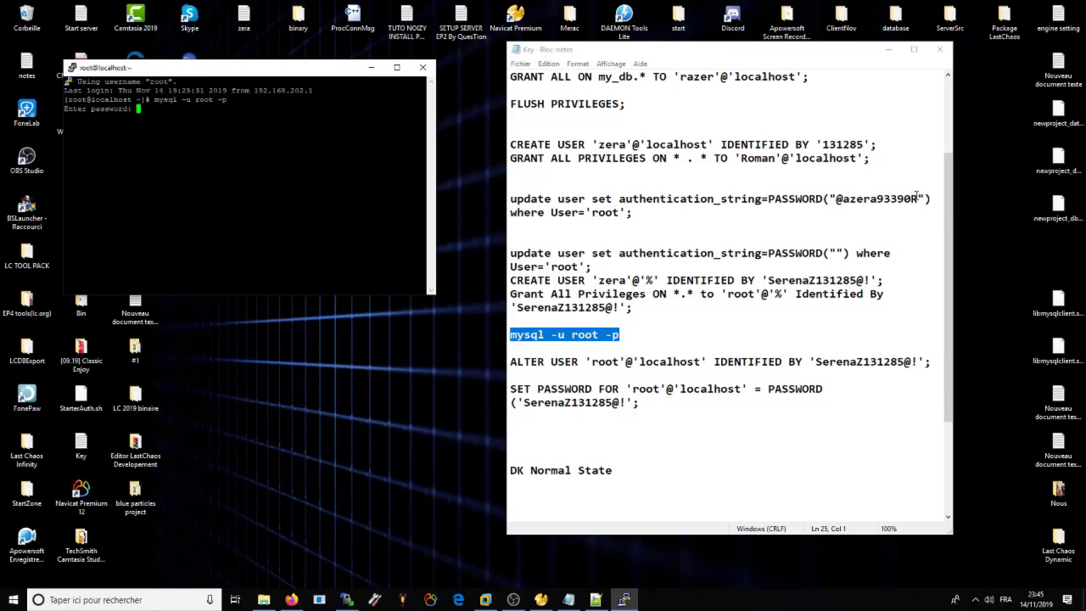
# - Copy the MySQL root password from the notes and enter it at the terminal's password prompt to log in
pyautogui.moveTo(871, 280); pyautogui.dragTo(773, 280)
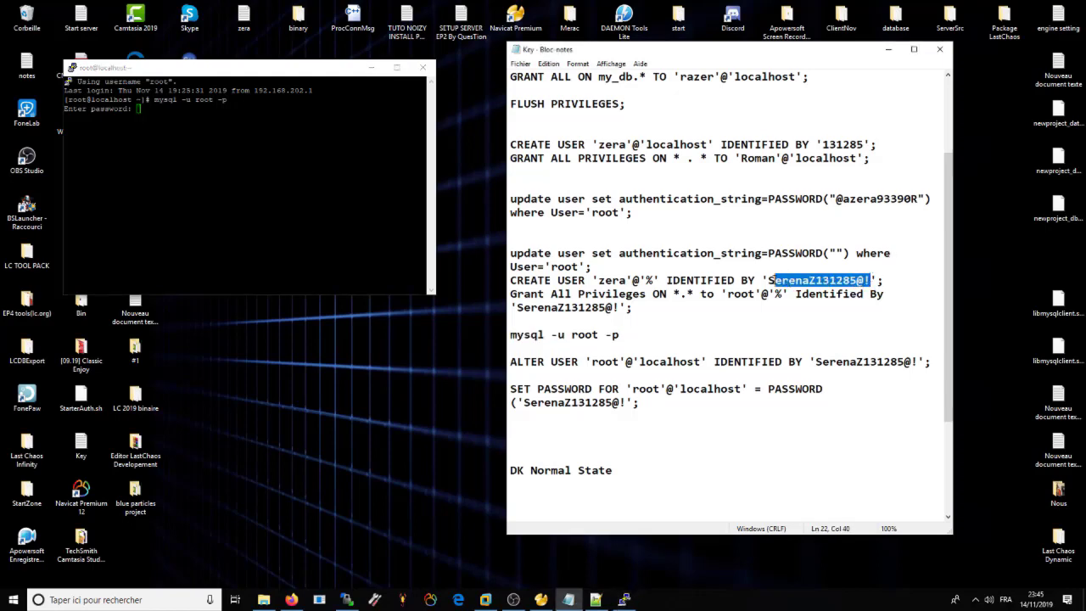
pyautogui.hotkey('ctrl', 'c')
pyautogui.hotkey('alt', 'Tab')
pyautogui.press('shift+Insert')
pyautogui.press('Return')
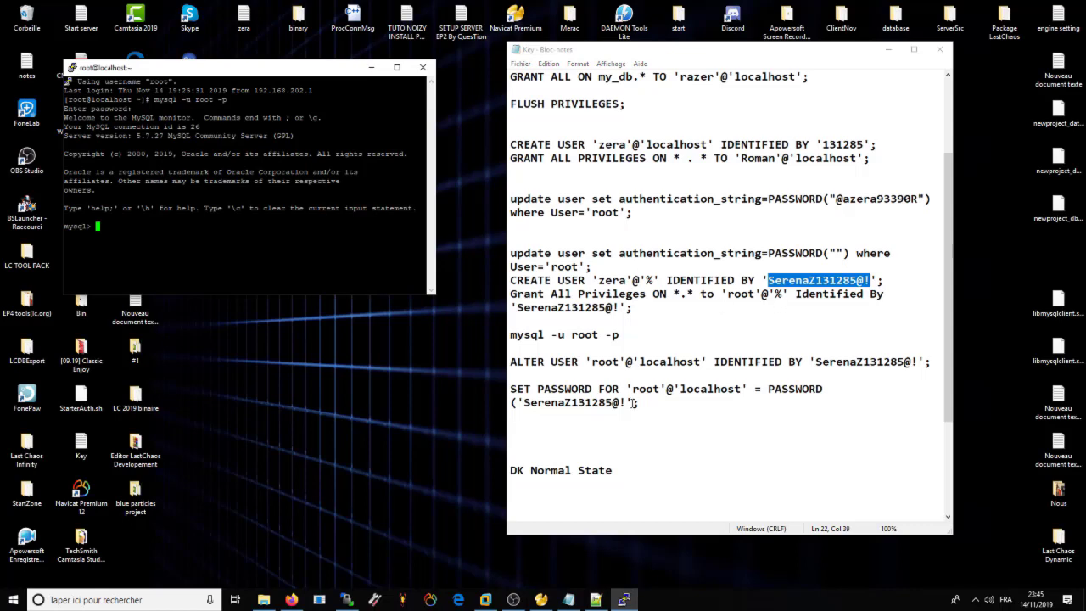
# - Review the user-creation statements in the notes and highlight the full CREATE USER command in the Firefox tutorial
pyautogui.scroll(3, 692, 416)
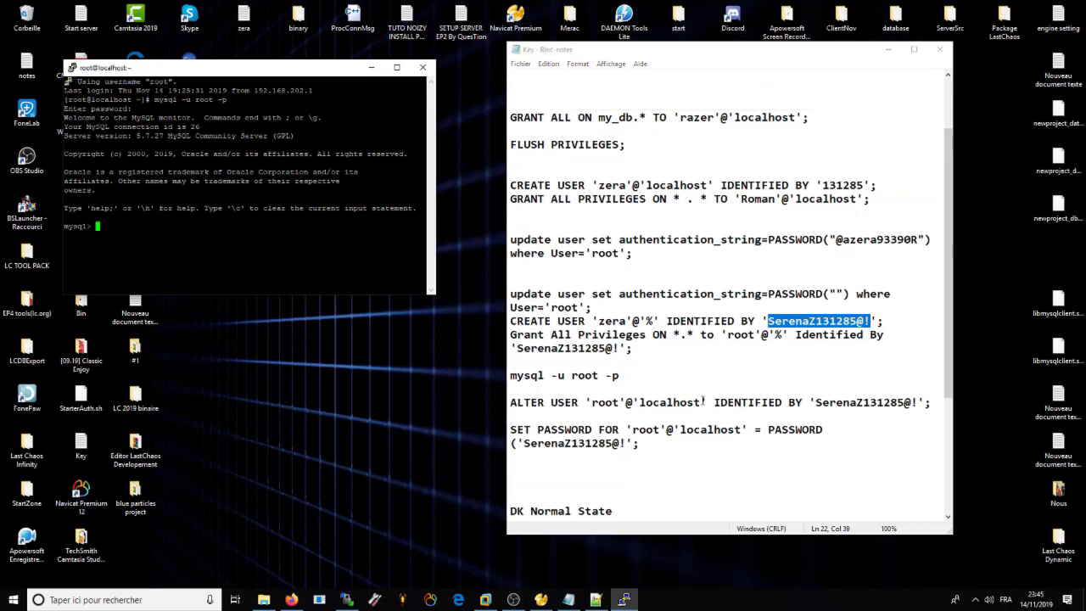
pyautogui.scroll(-6, 628, 354)
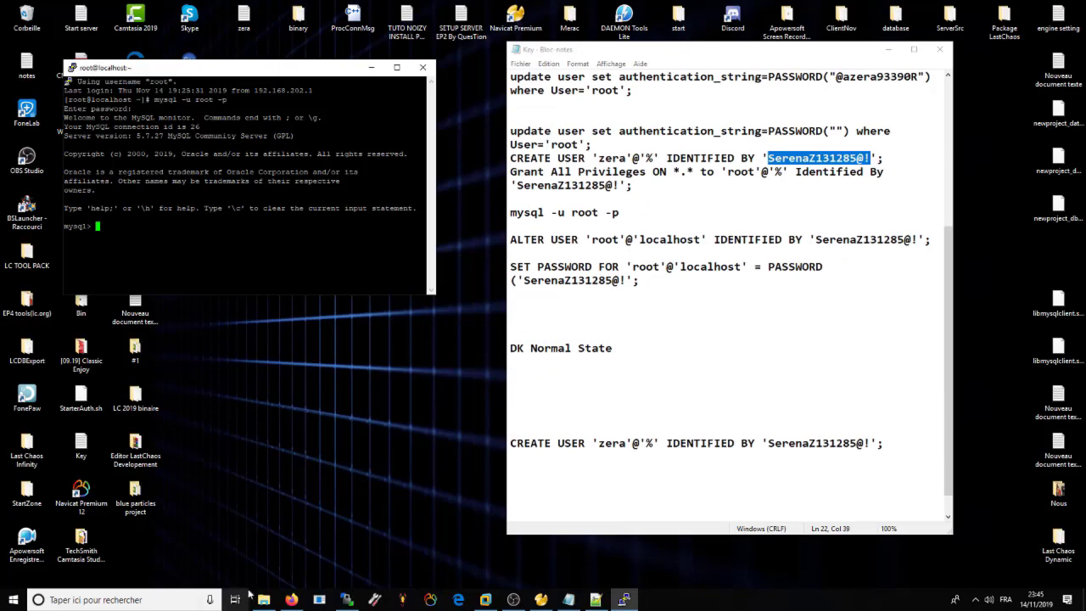
pyautogui.click(291, 600)
pyautogui.scroll(-1, 489, 334)
pyautogui.scroll(-2, 488, 334)
pyautogui.click(428, 293)
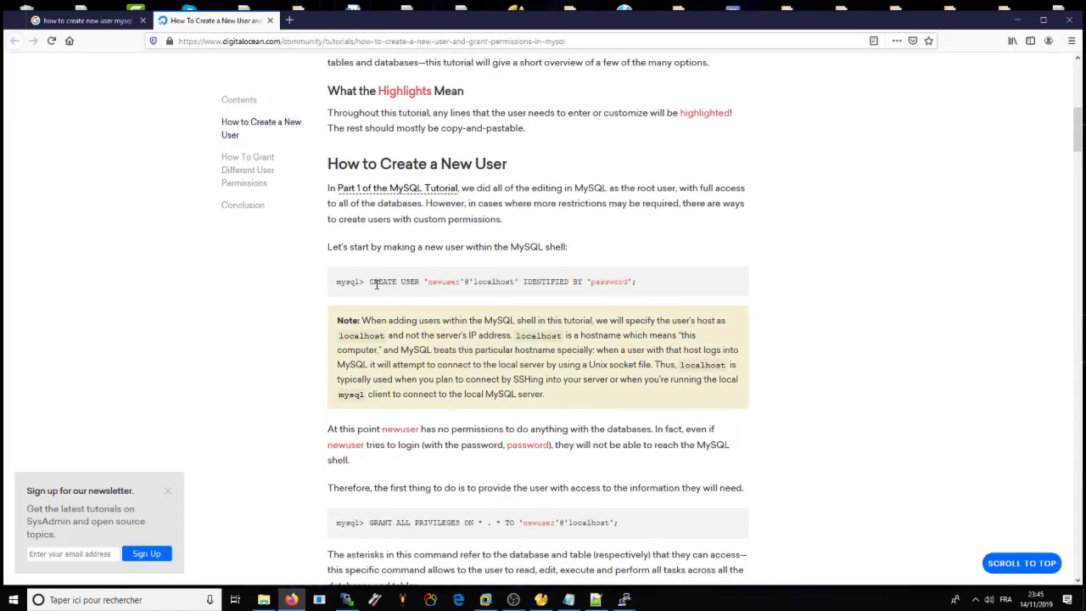
pyautogui.moveTo(369, 281); pyautogui.dragTo(639, 290)
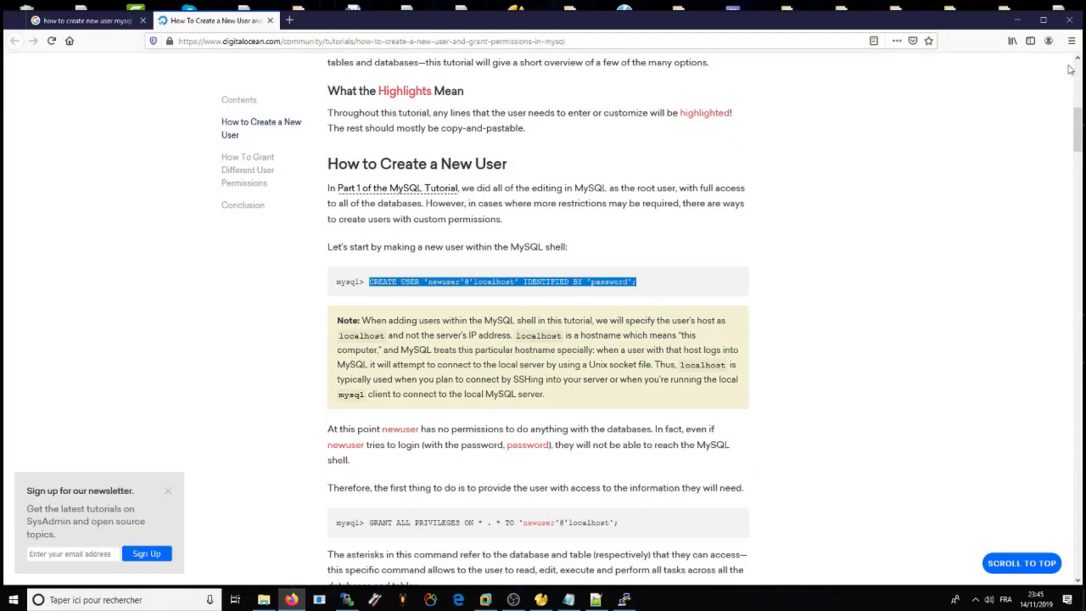
pyautogui.click(1017, 19)
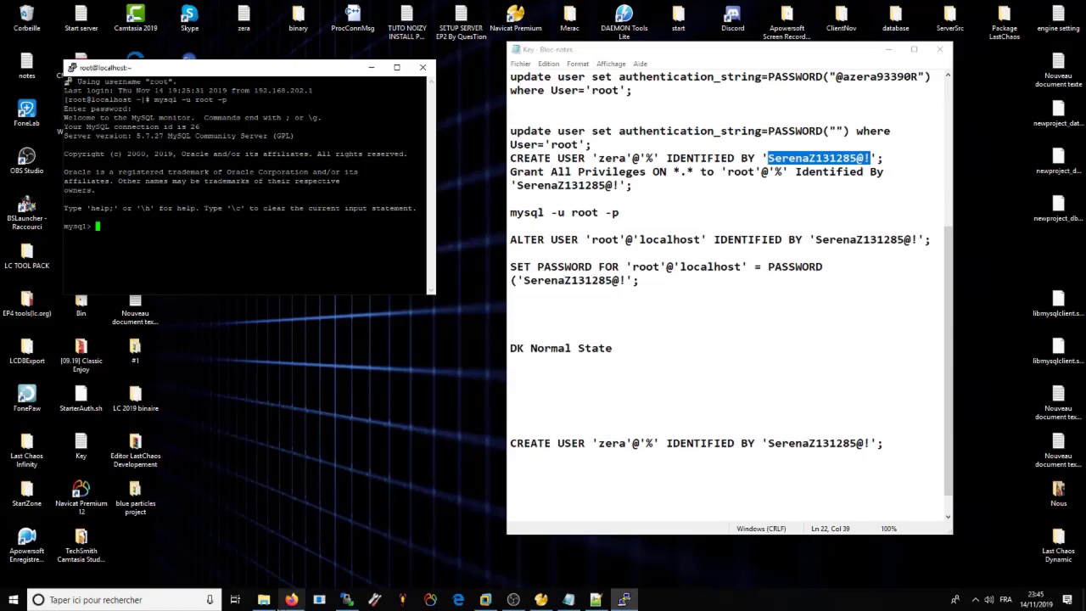
# - Examine the GRANT ALL PRIVILEGES command with its newuser placeholder and the FLUSH PRIVILEGES command in the Firefox tutorial
pyautogui.click(291, 600)
pyautogui.scroll(-3, 497, 367)
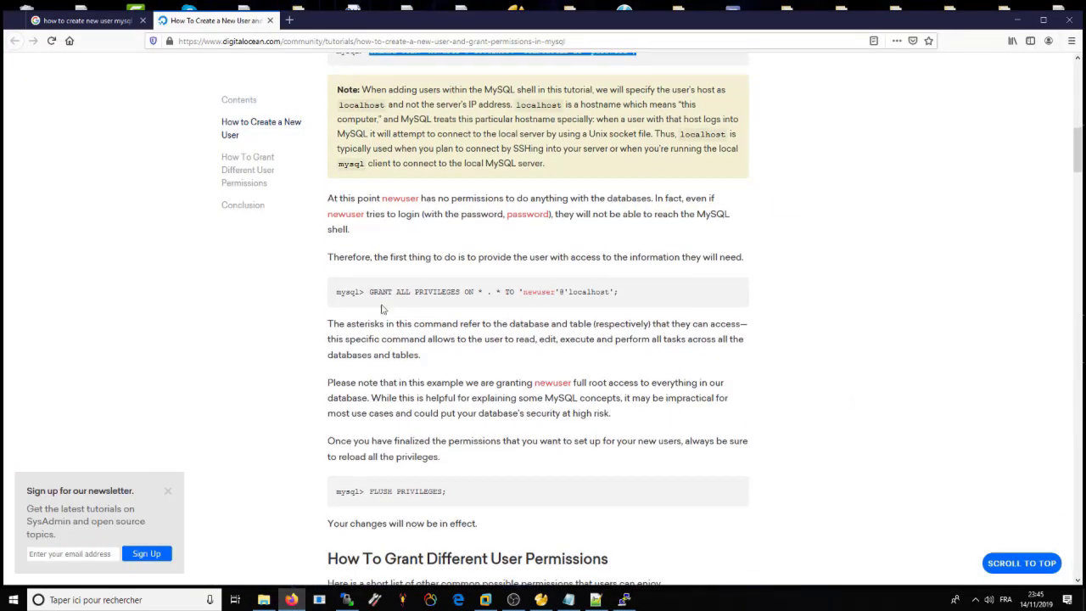
pyautogui.moveTo(371, 293); pyautogui.dragTo(555, 292)
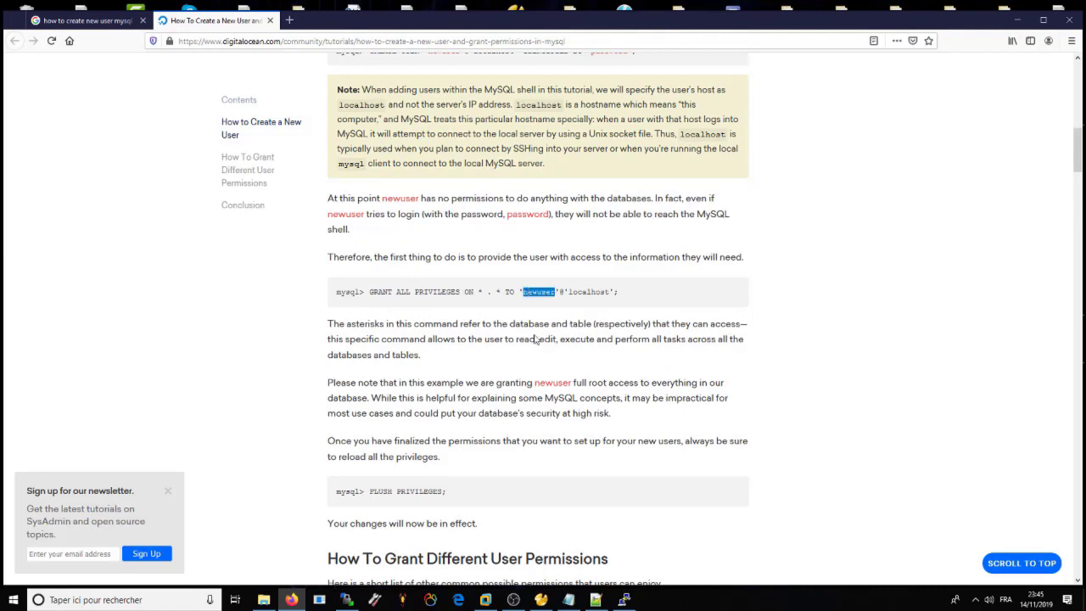
pyautogui.scroll(-2, 536, 339)
pyautogui.moveTo(448, 321); pyautogui.dragTo(371, 319)
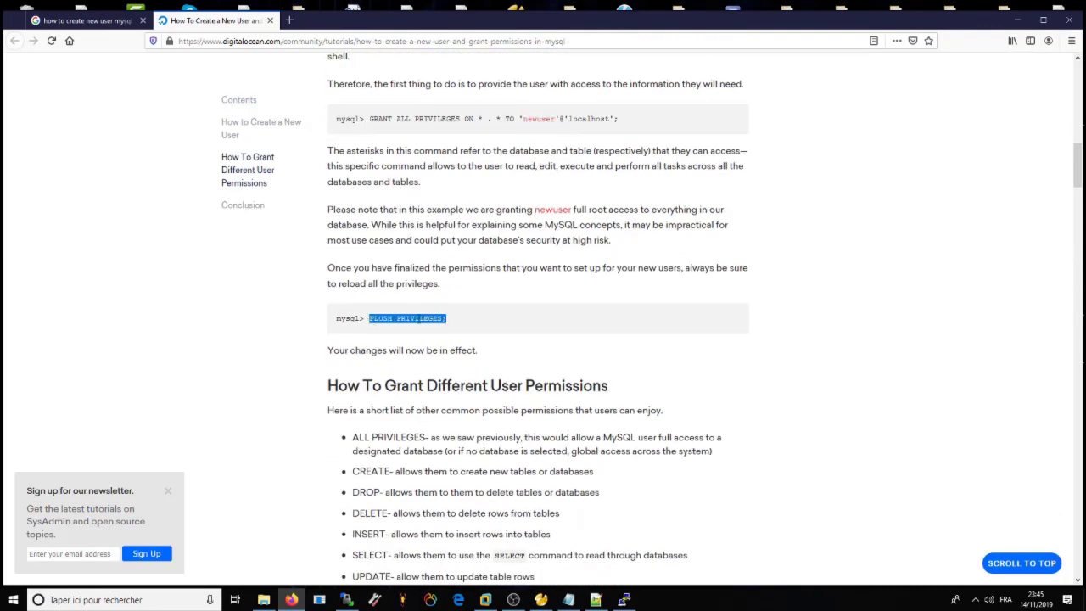
pyautogui.scroll(-3, 418, 318)
pyautogui.click(1018, 19)
# - Add the lines "quit" and "service mysqld restart" to the Key notes in Notepad, then minimize them
pyautogui.click(632, 322)
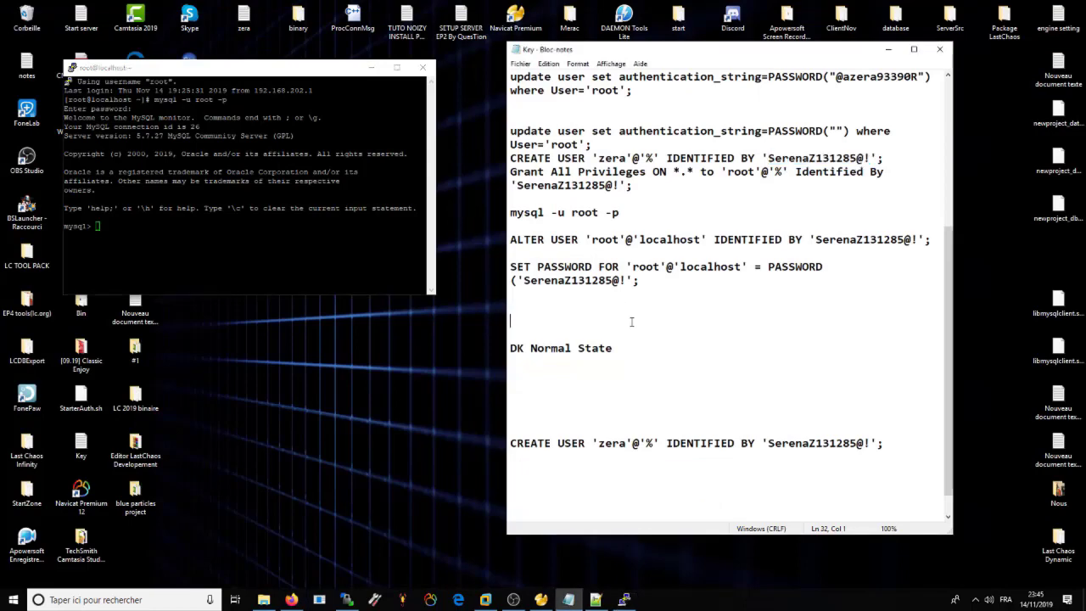
pyautogui.click(888, 49)
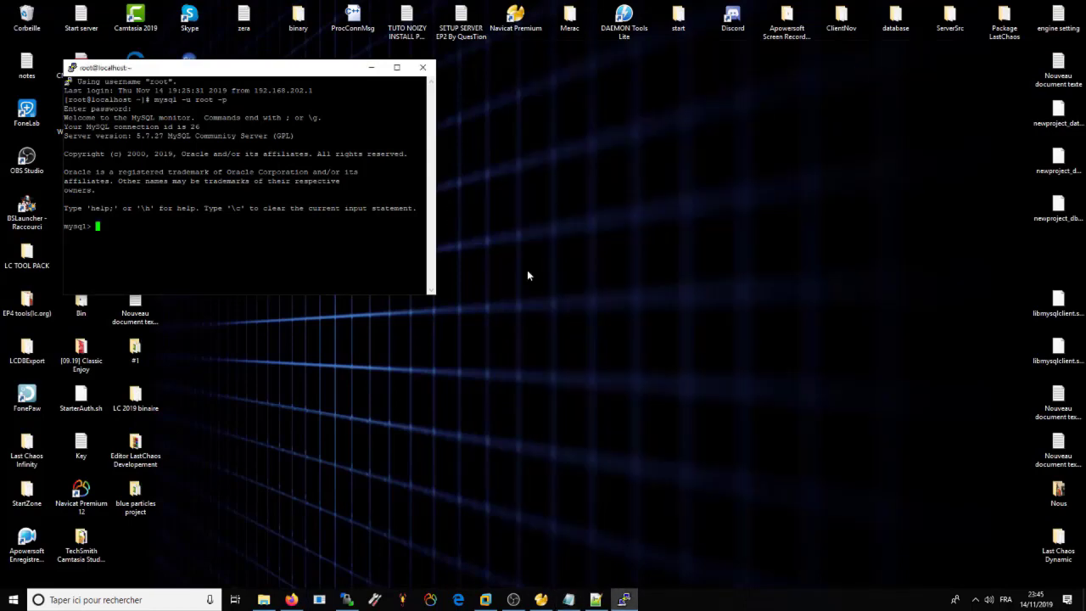
pyautogui.click(567, 599)
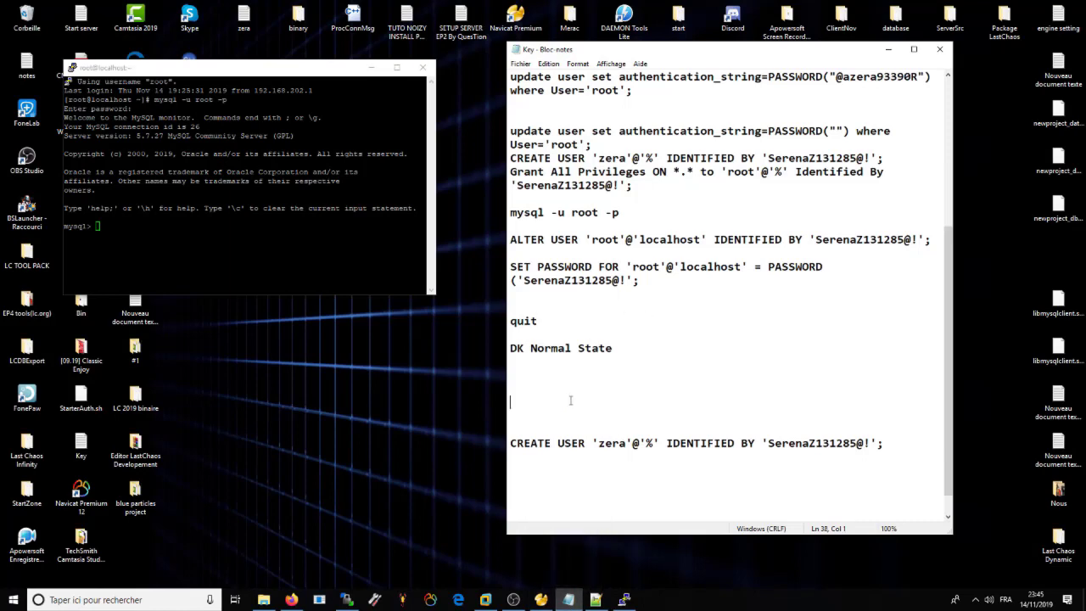
pyautogui.write('rvice mysqld restart')
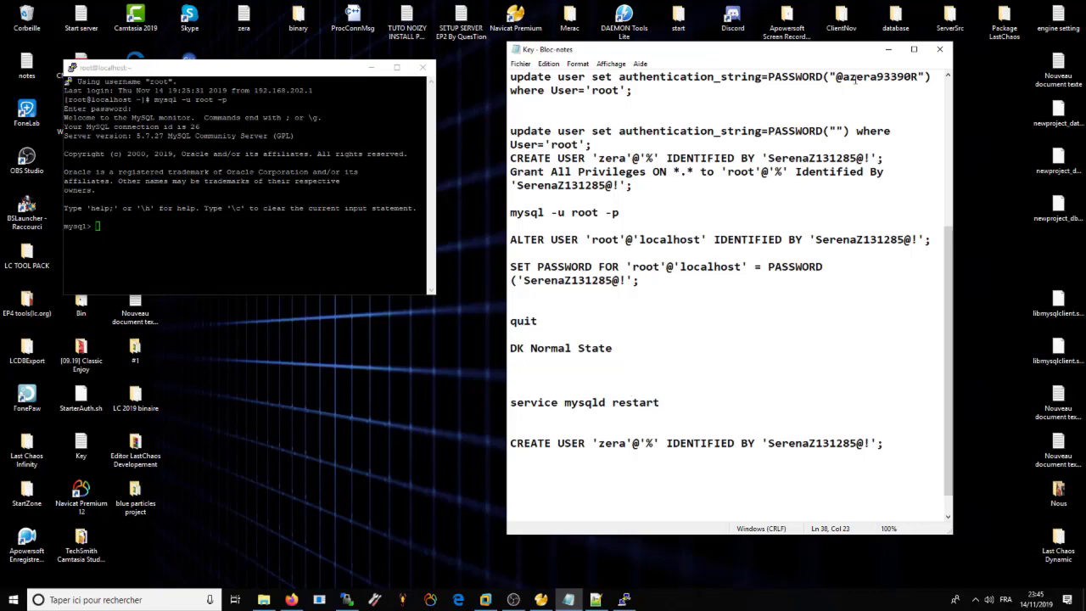
pyautogui.click(889, 49)
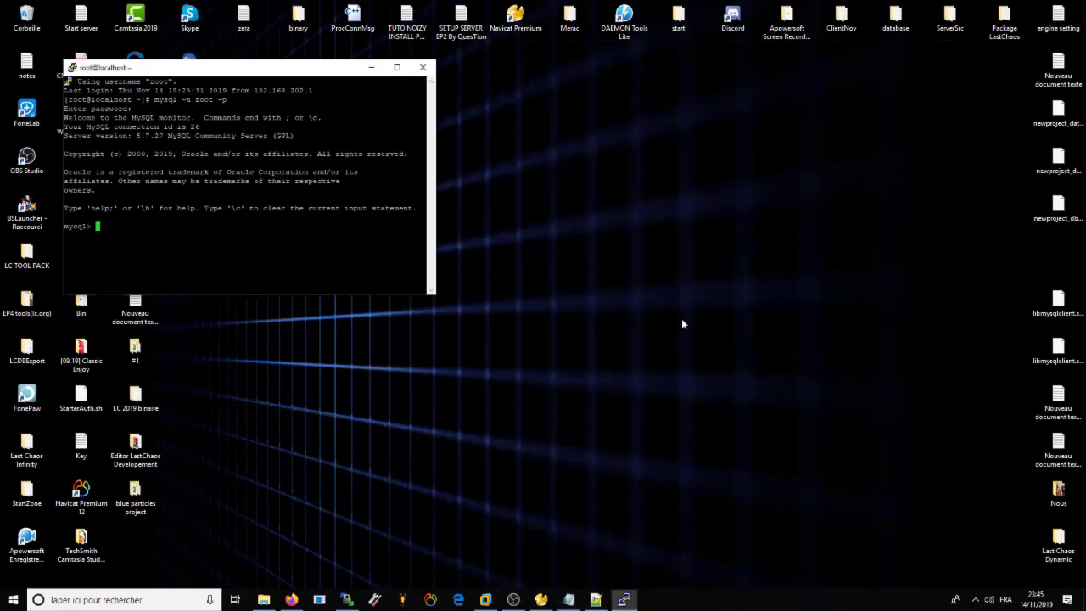
# - Switch to Navicat Premium and open user management for the LastChaos Developement connection
pyautogui.click(547, 602)
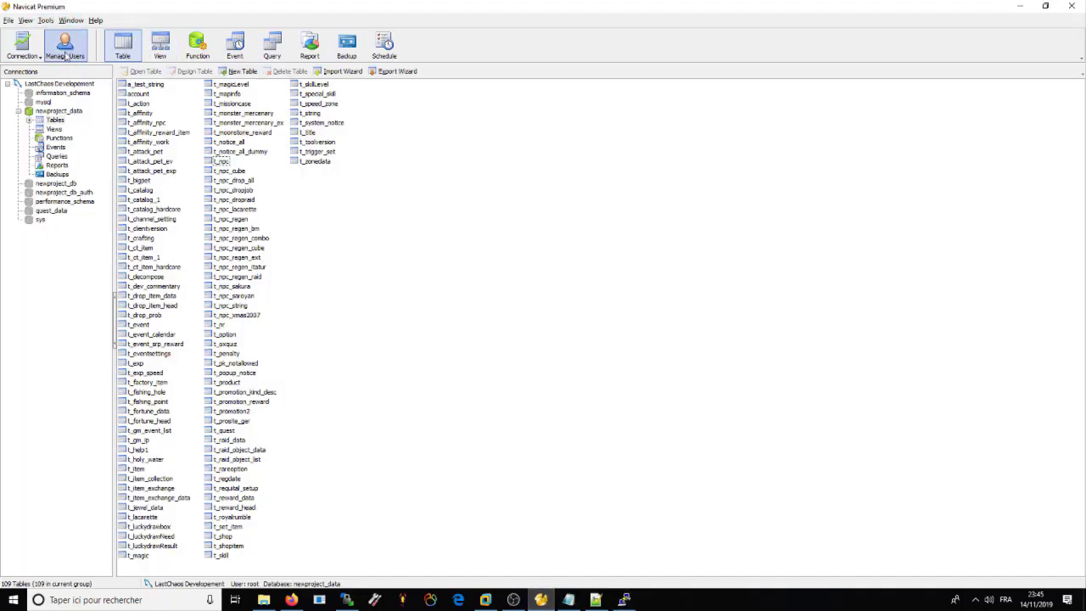
pyautogui.click(65, 44)
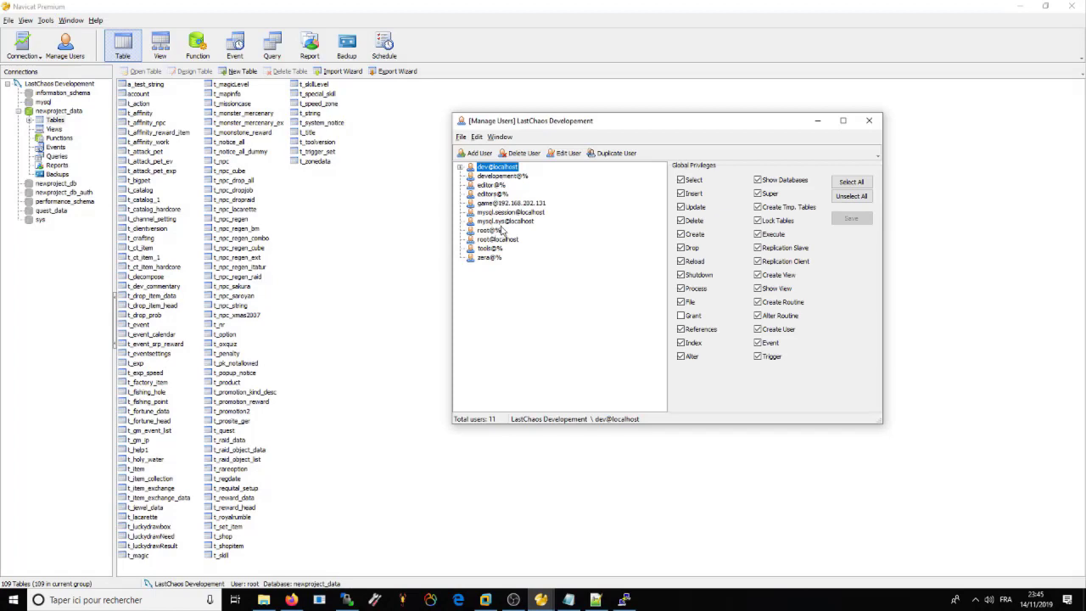
# - Minimize Navicat and its user management window, and open the MultiExport EP4 Heretik folder inside Editor LastChaos Developement
pyautogui.click(816, 123)
pyautogui.click(1019, 6)
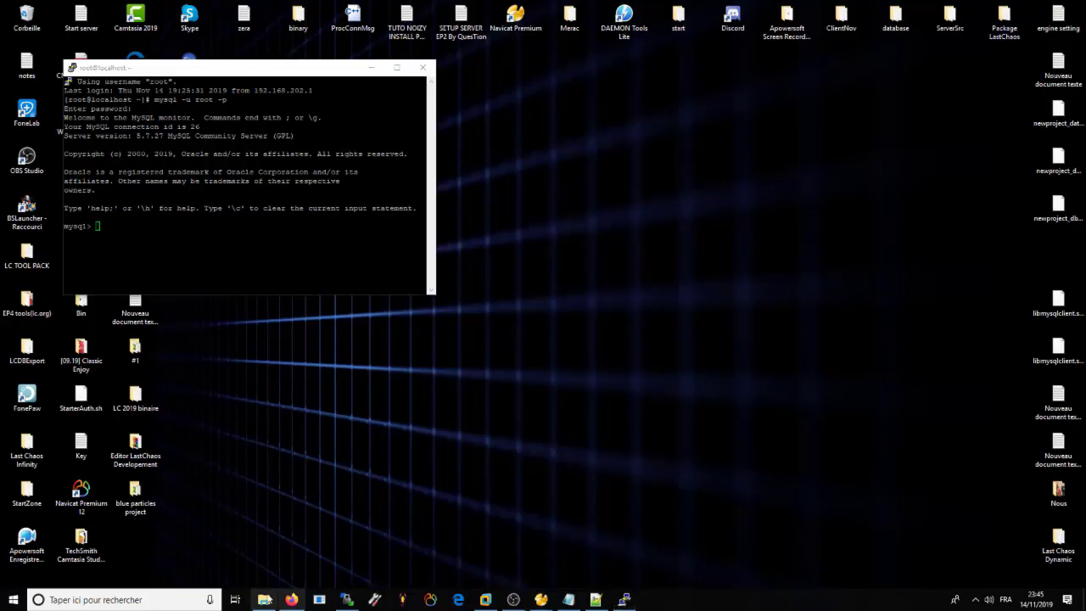
pyautogui.doubleClick(137, 443)
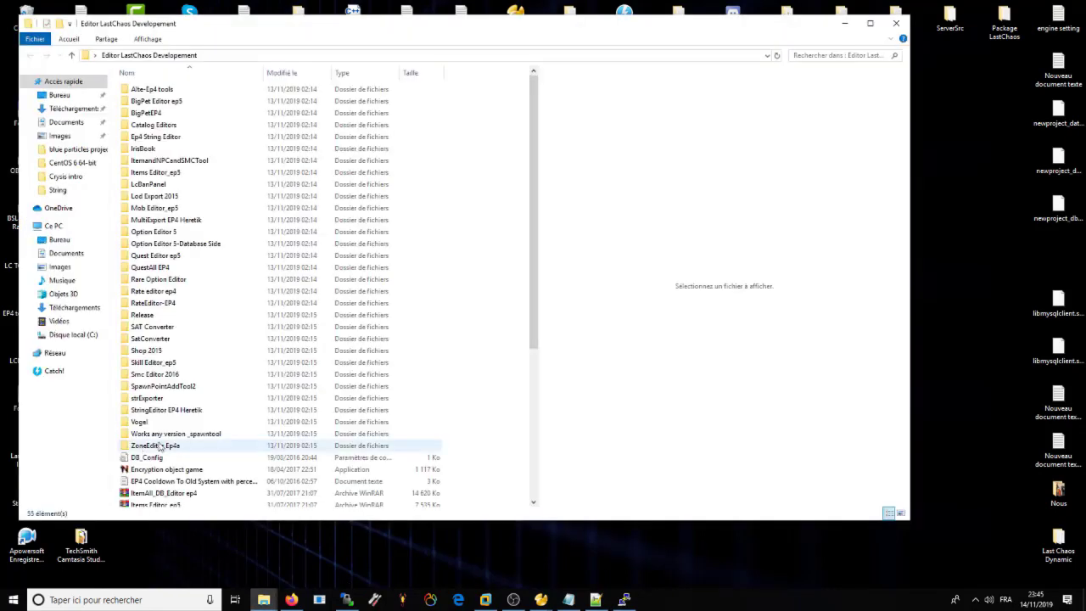
pyautogui.doubleClick(158, 223)
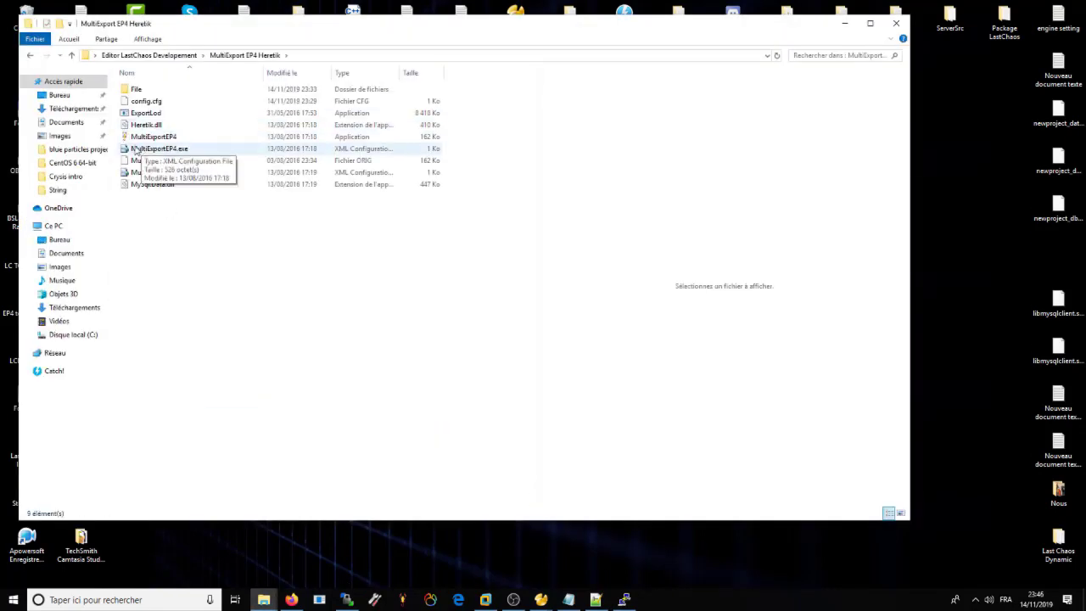
# - Open config.cfg in Notepad++ and highlight the Host line of its MySQL settings
pyautogui.click(146, 101)
pyautogui.rightClick(148, 102)
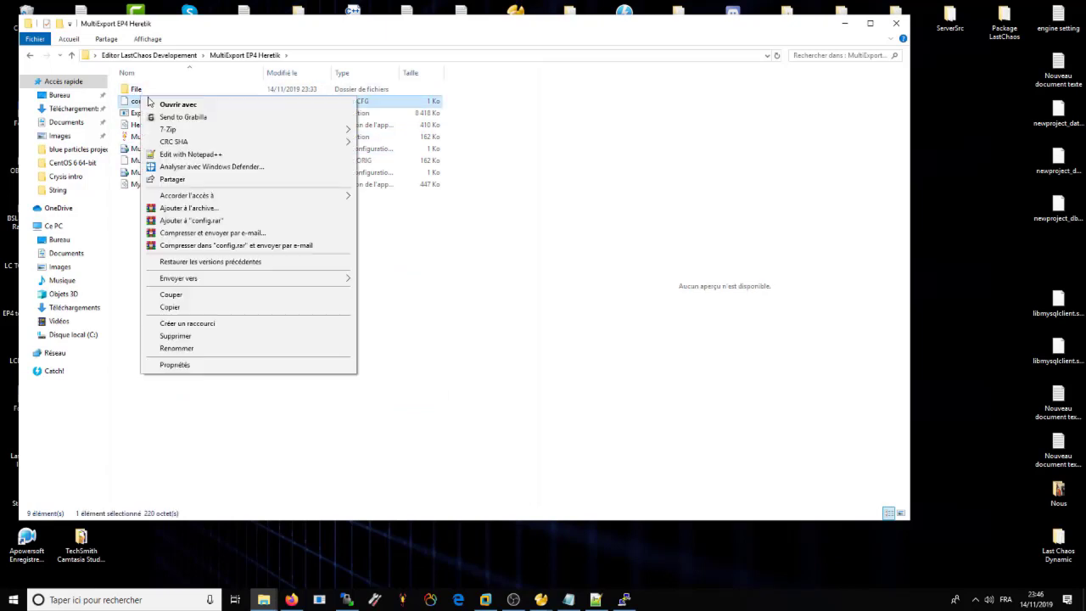
pyautogui.click(191, 153)
pyautogui.moveTo(577, 126); pyautogui.dragTo(724, 127)
pyautogui.moveTo(613, 206); pyautogui.dragTo(537, 188)
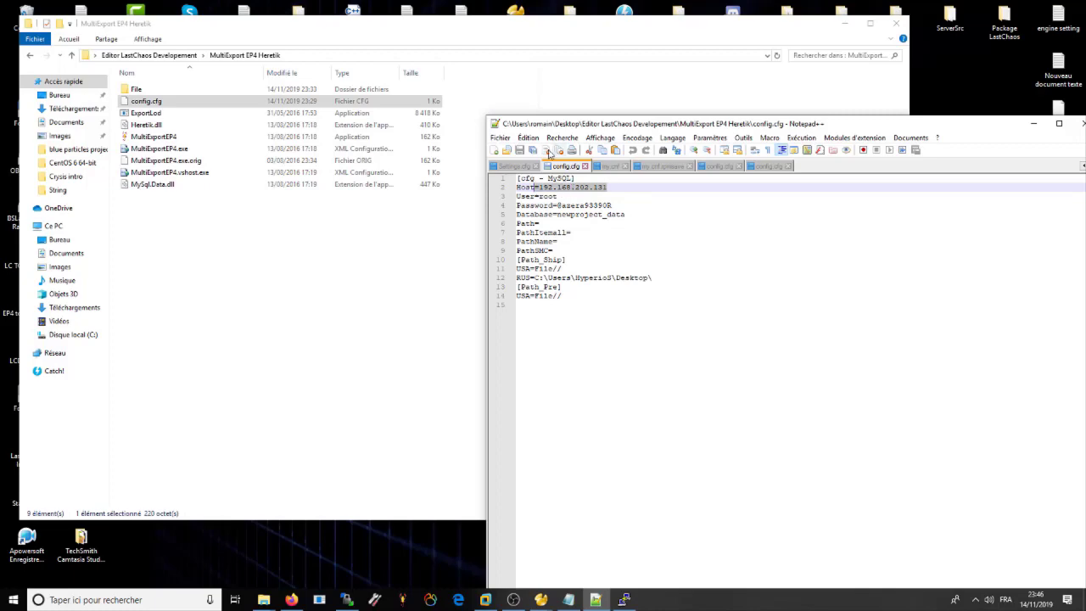
# - Launch MultiExportEP4, delete the existing file from its File folder, and move the folder window aside
pyautogui.hotkey('alt', 'Tab')
pyautogui.click(138, 90)
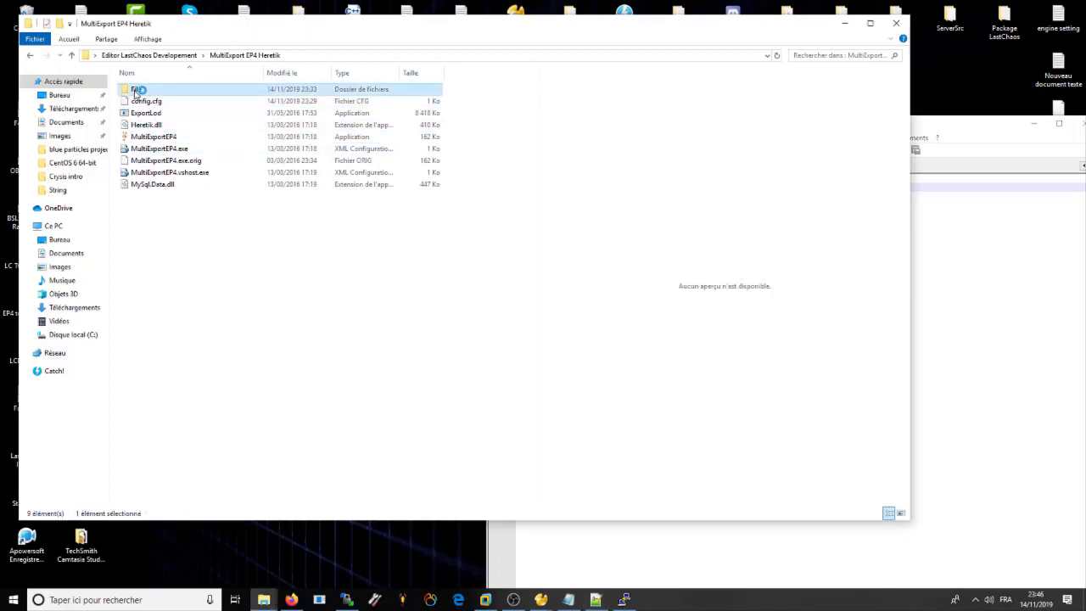
pyautogui.doubleClick(137, 91)
pyautogui.click(152, 95)
pyautogui.press('Delete')
pyautogui.moveTo(306, 28); pyautogui.dragTo(813, 143)
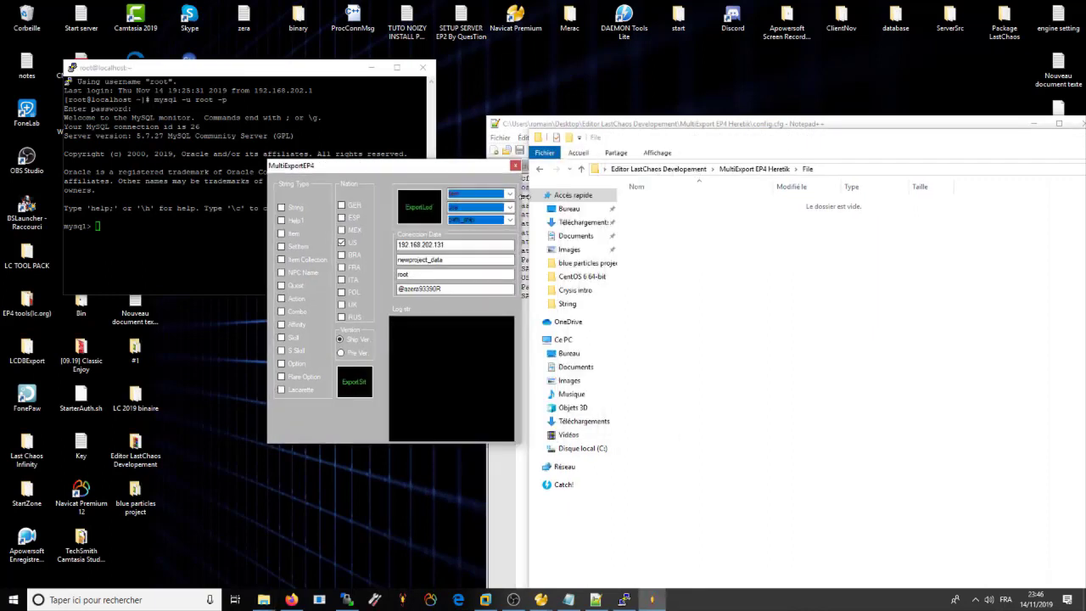
# - Export the monster data as mobAll.lod with MultiExportEP4 and check the file in the File folder
pyautogui.click(509, 194)
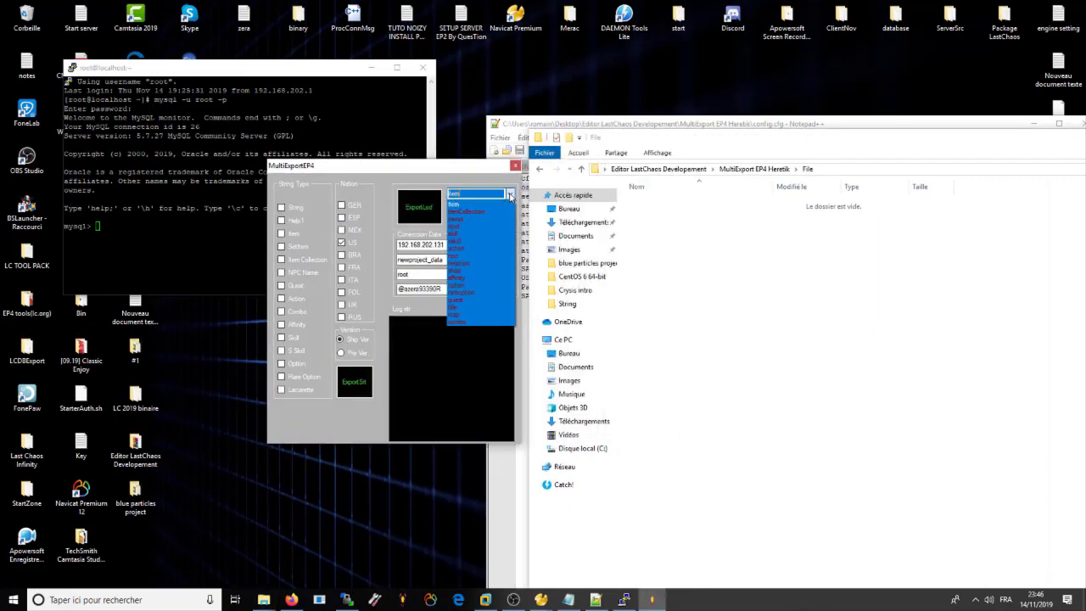
pyautogui.click(456, 260)
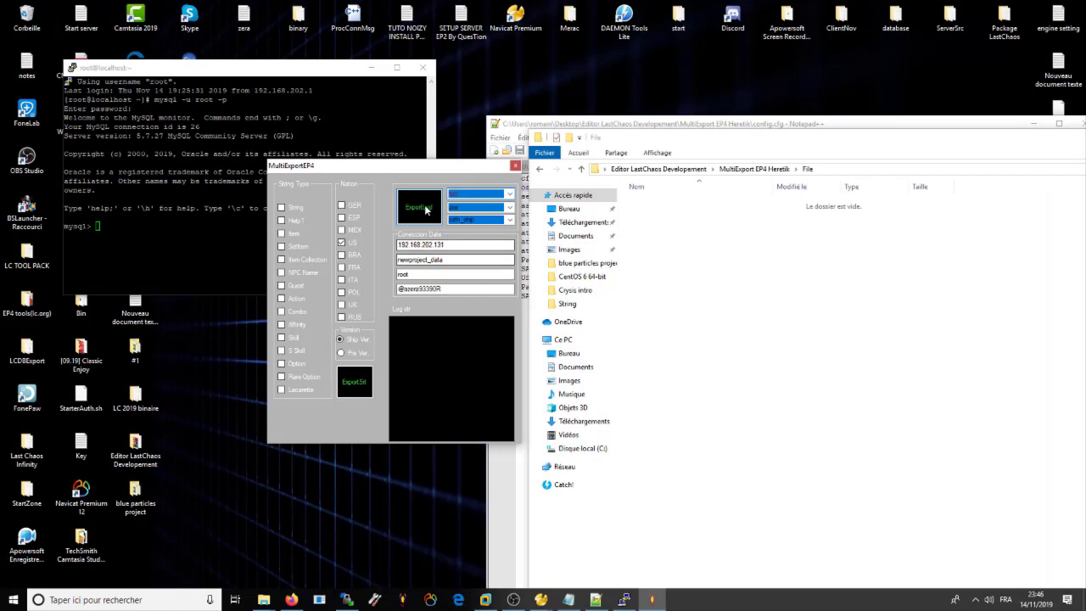
pyautogui.click(425, 209)
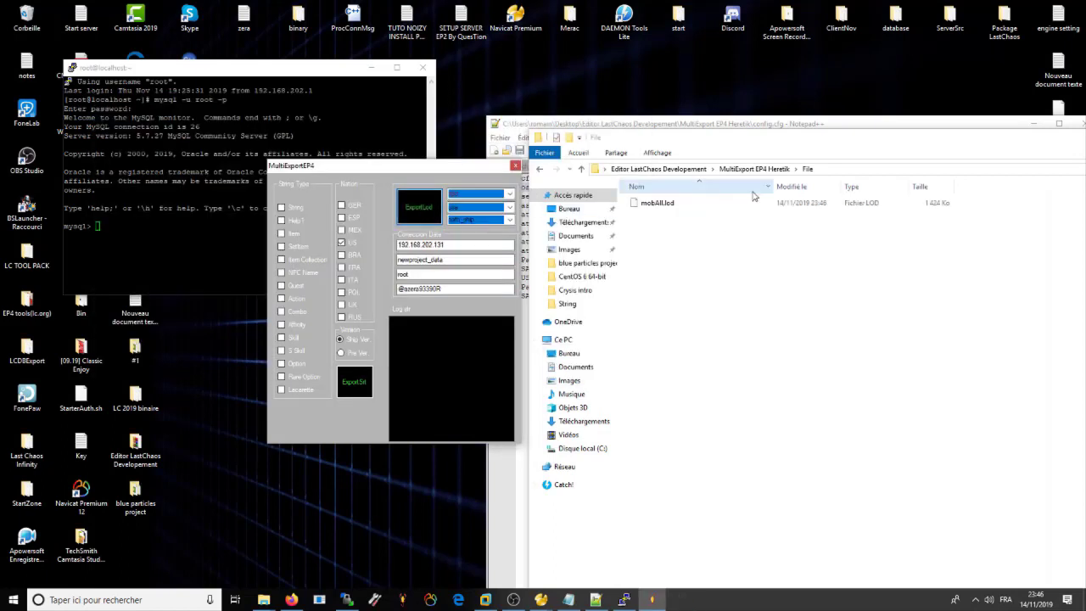
pyautogui.click(772, 225)
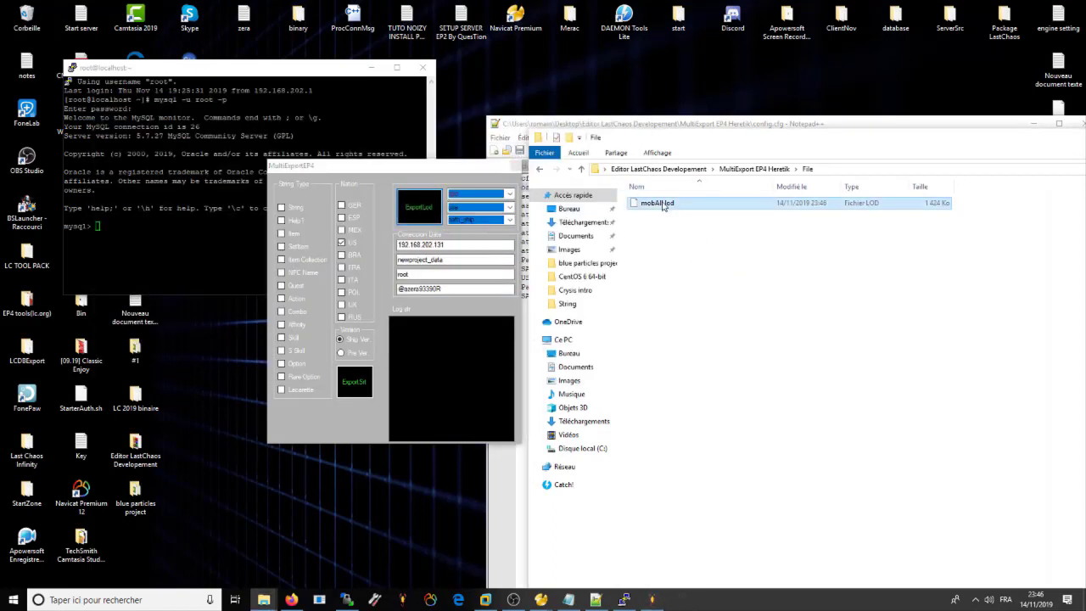
pyautogui.moveTo(415, 168); pyautogui.dragTo(384, 188)
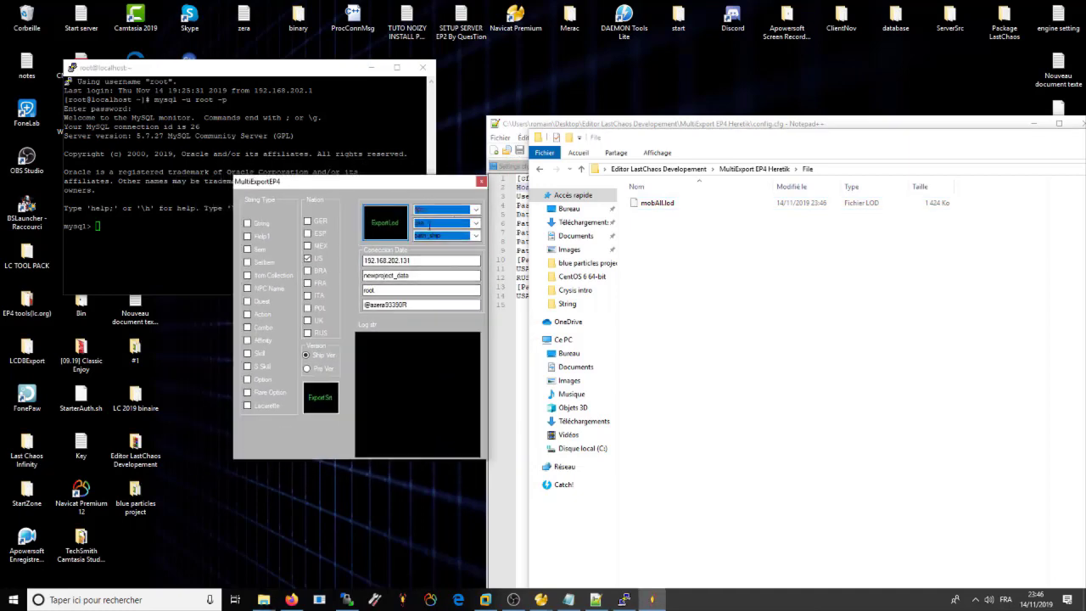
pyautogui.click(696, 281)
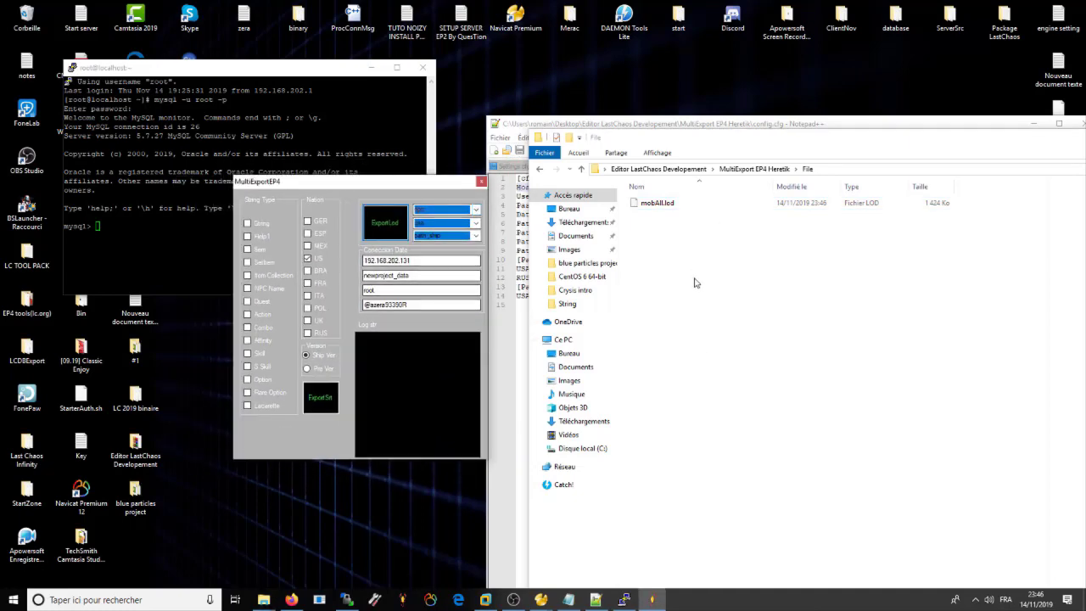
# - Browse the ClientNov client folder, including its Fonts subfolder, and minimize it
pyautogui.doubleClick(842, 32)
pyautogui.doubleClick(121, 108)
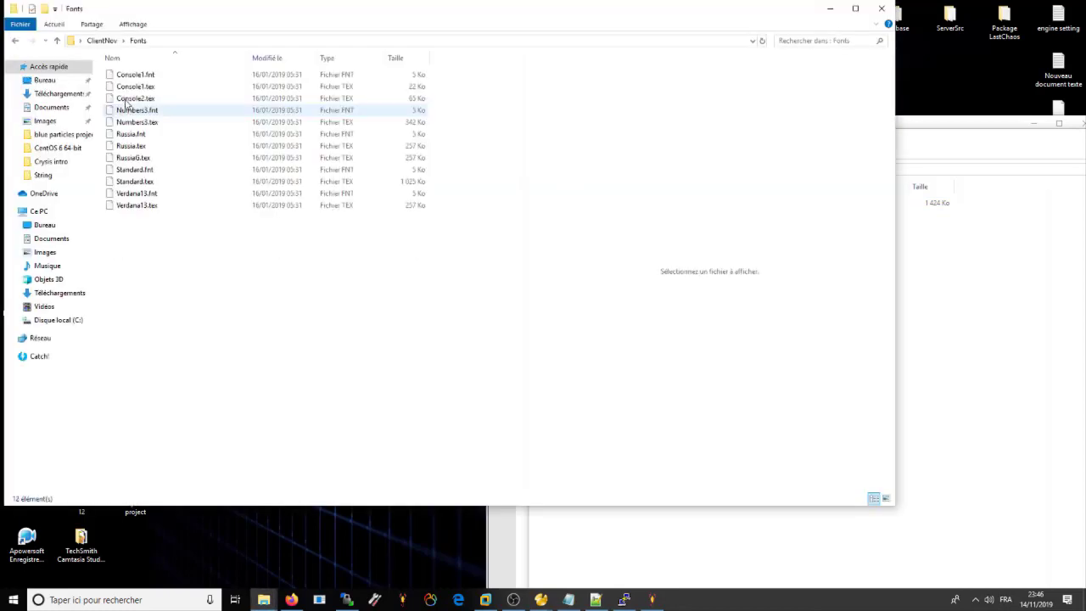
pyautogui.click(90, 40)
pyautogui.doubleClick(123, 103)
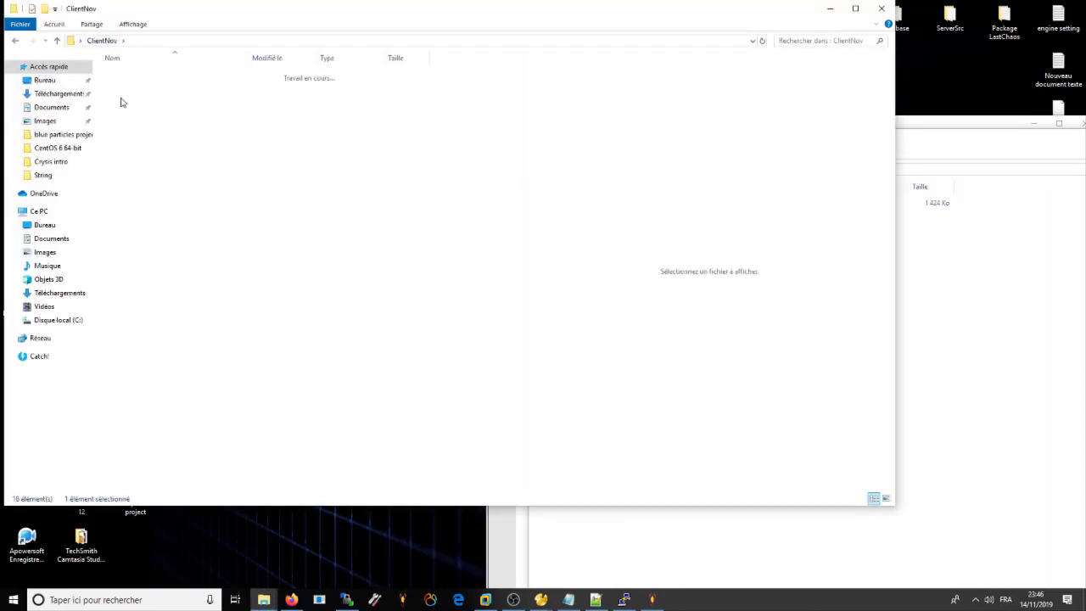
pyautogui.scroll(-3, 244, 365)
pyautogui.click(830, 9)
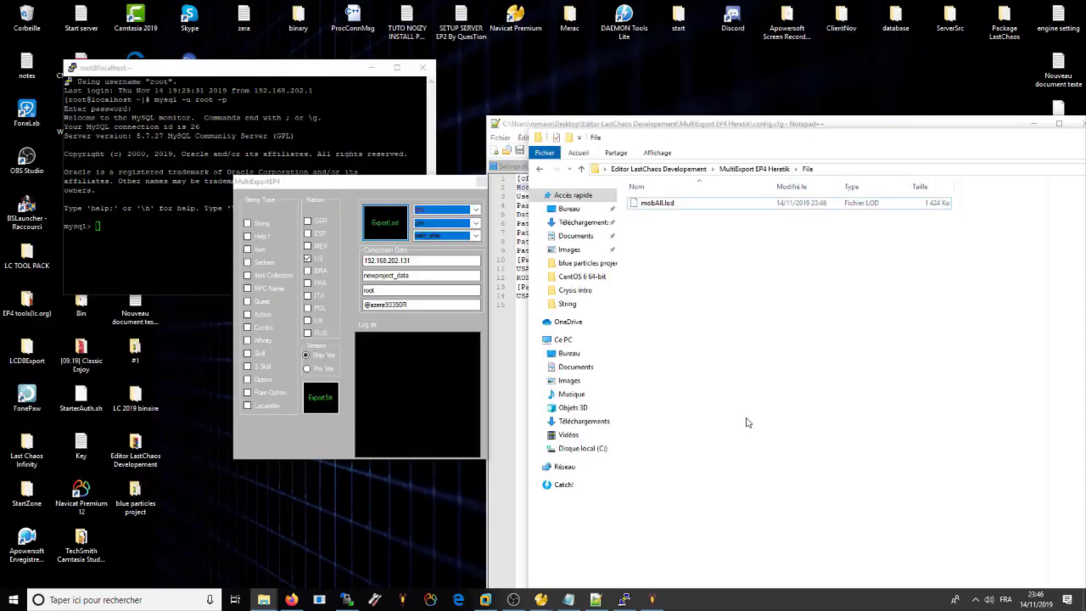
# - Point out the exported mobAll.lod file and close MultiExportEP4
pyautogui.moveTo(433, 181); pyautogui.dragTo(420, 224)
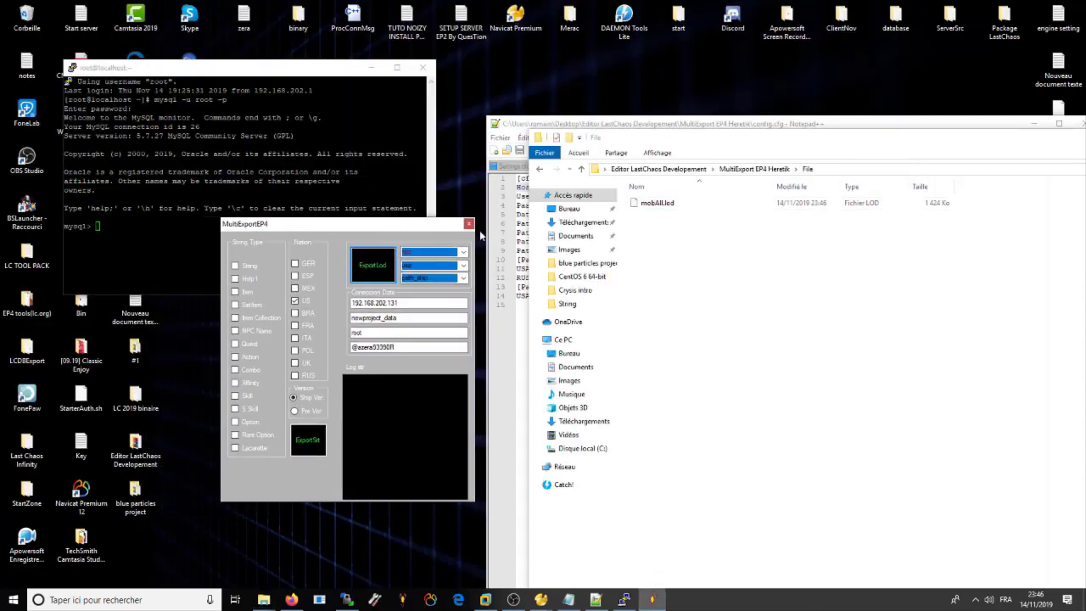
pyautogui.click(710, 207)
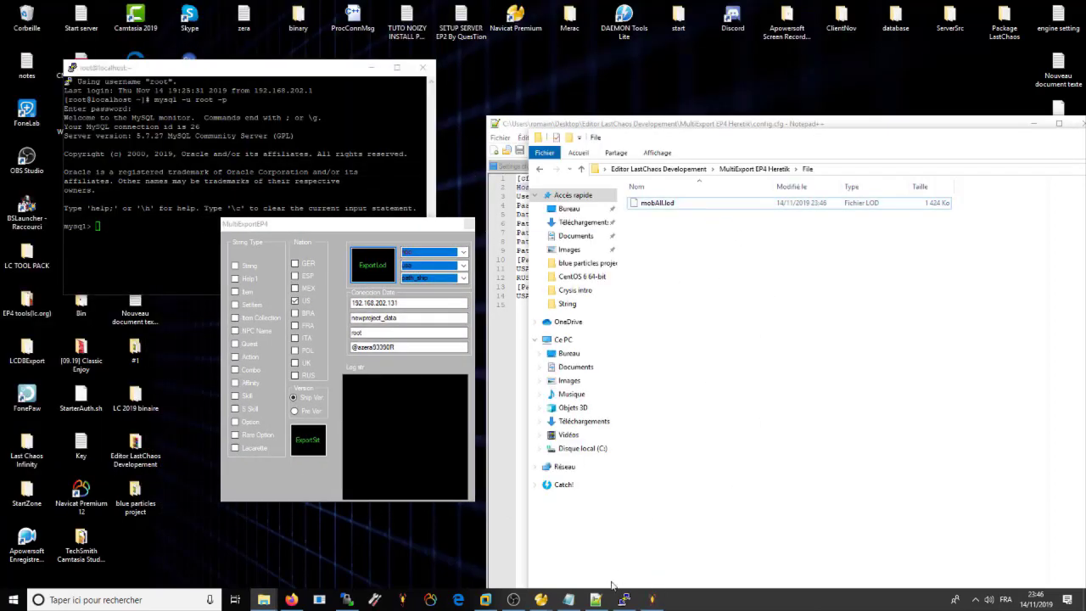
pyautogui.click(467, 224)
# - Open the LcDevPack_TeamDamonA folder in Alte-Ep4 tools and preview its config, EXPORT and DB_Config files
pyautogui.doubleClick(144, 448)
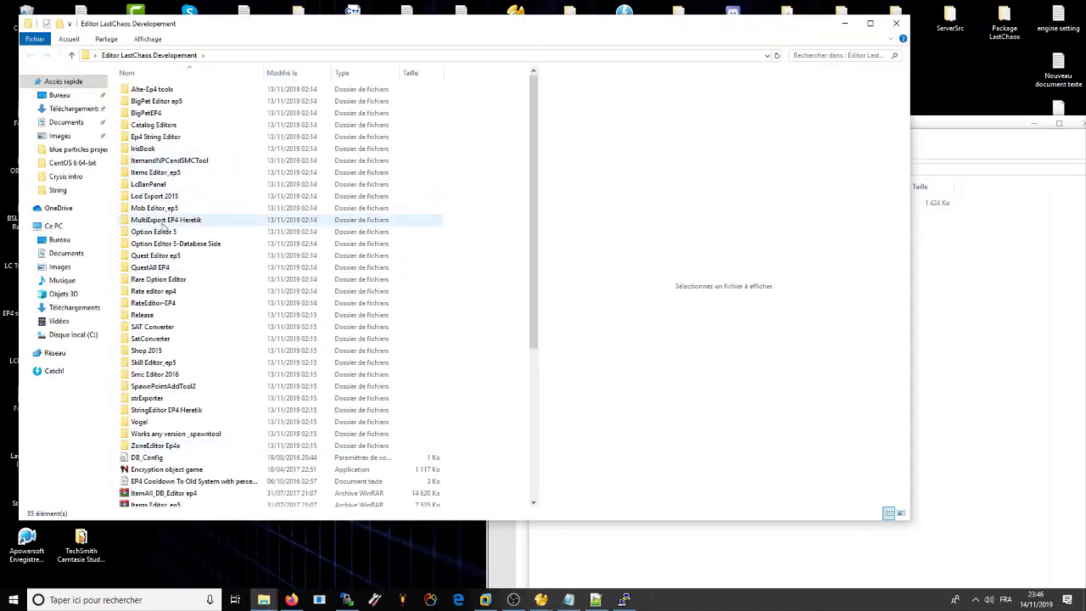
pyautogui.doubleClick(149, 90)
pyautogui.doubleClick(153, 148)
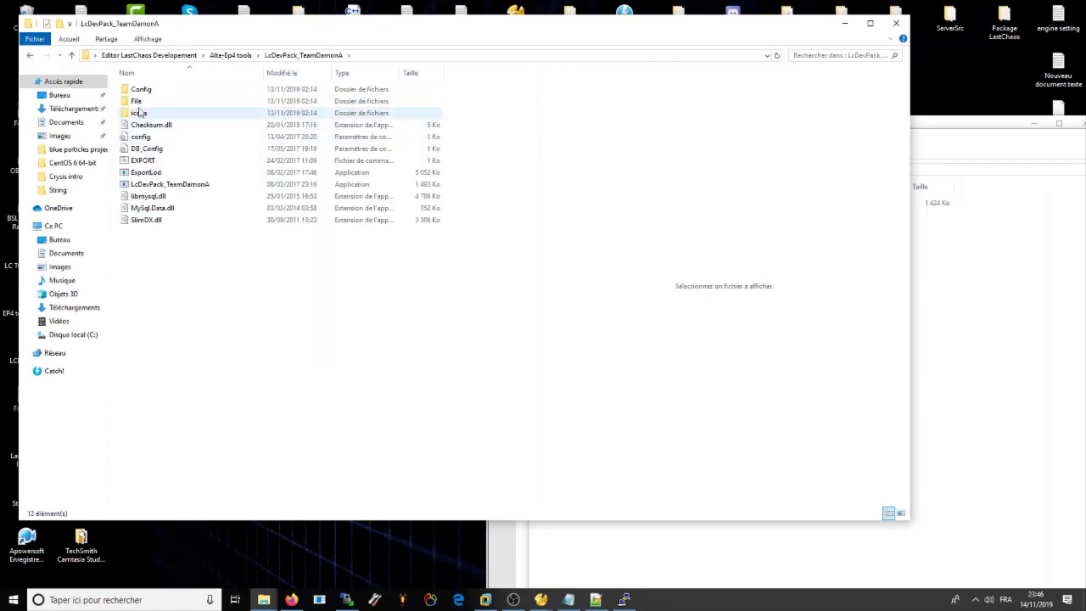
pyautogui.click(140, 136)
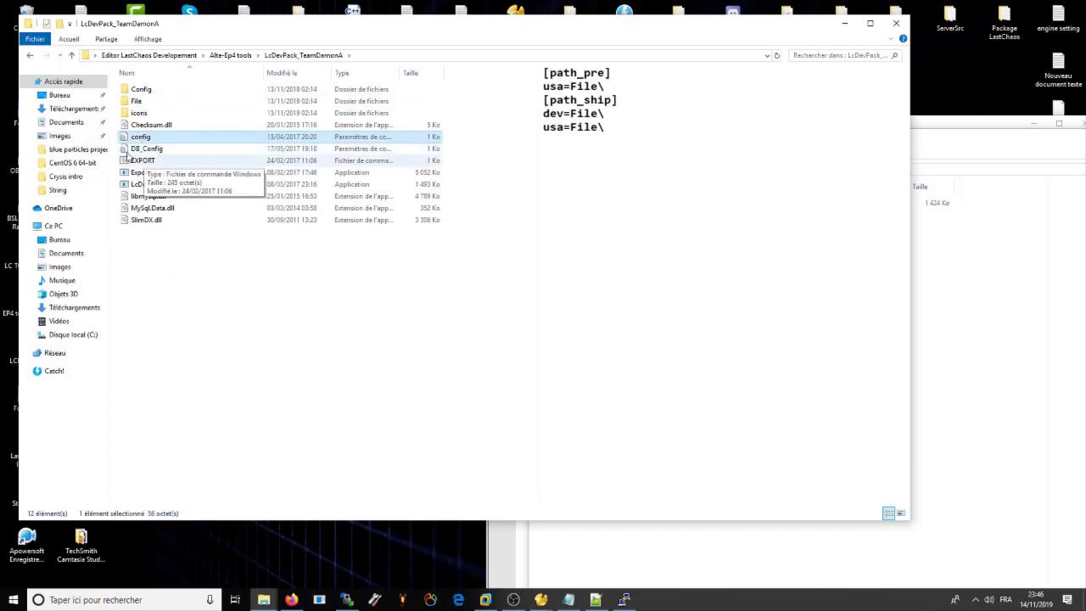
pyautogui.click(142, 162)
pyautogui.click(148, 149)
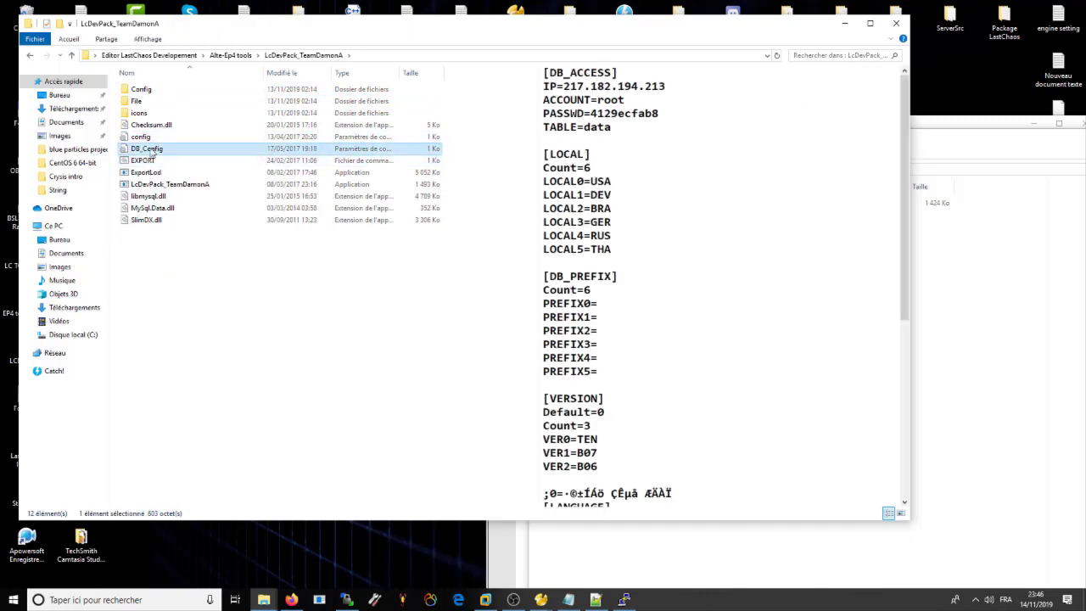
pyautogui.click(148, 196)
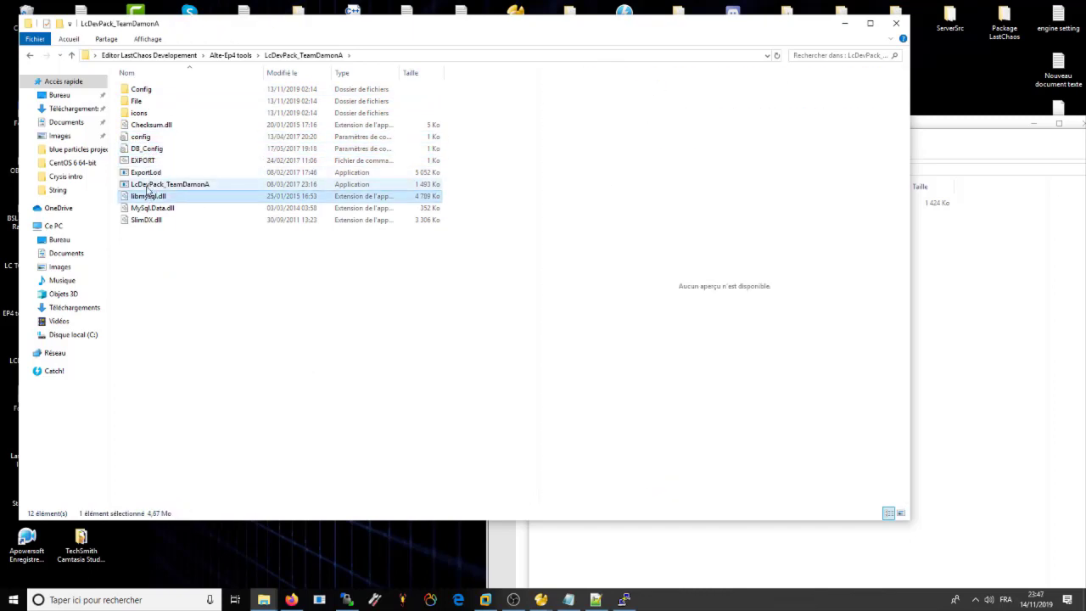
# - Minimize the tools folder and the terminal, and open the Moonstone editor from the LastChaos Tool Collection
pyautogui.click(844, 23)
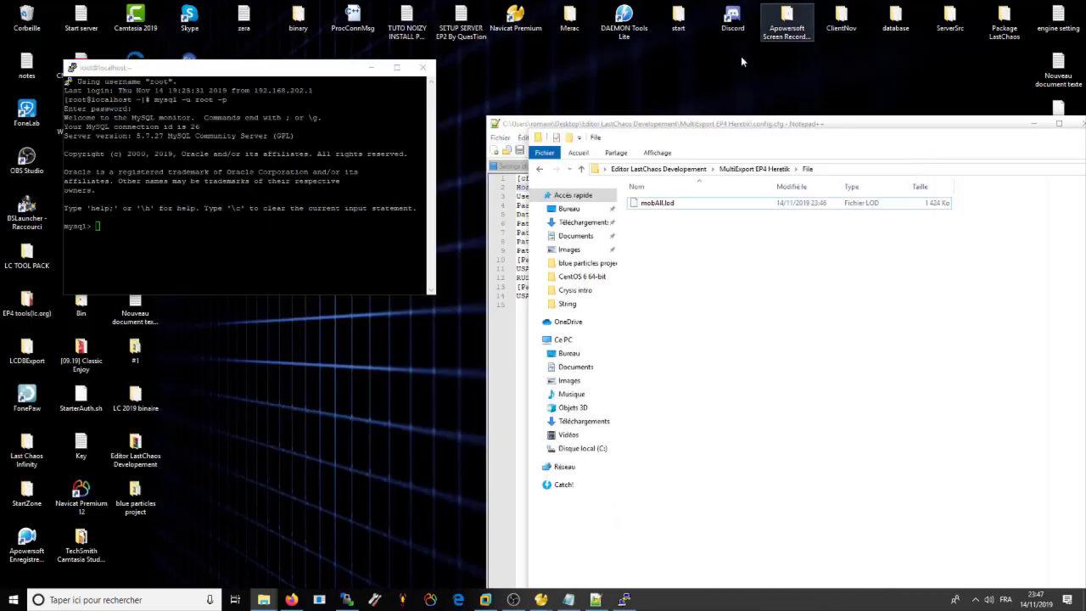
pyautogui.click(371, 67)
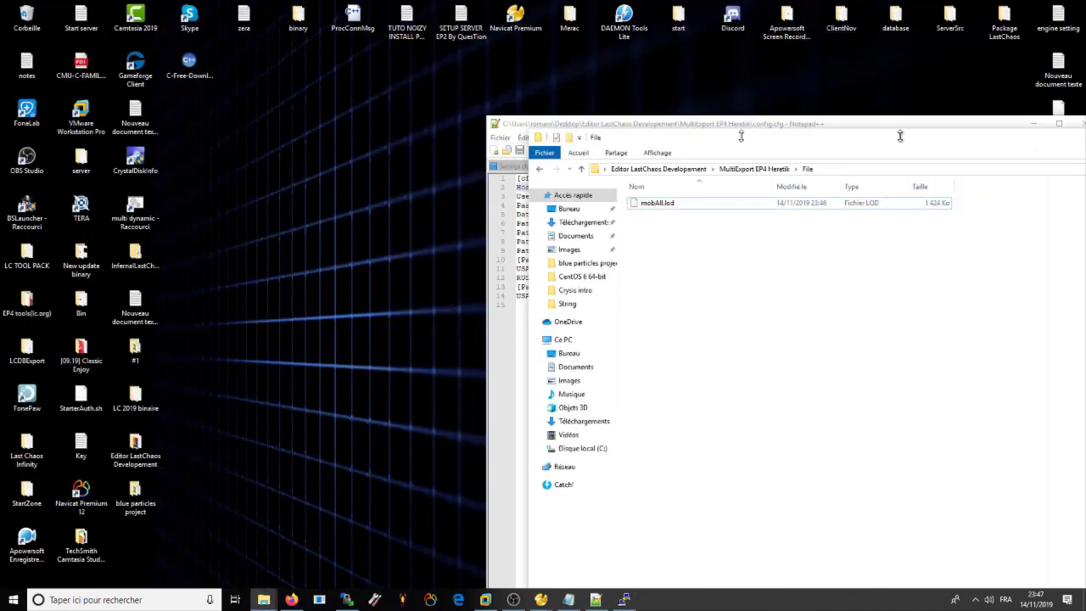
pyautogui.moveTo(741, 136); pyautogui.dragTo(742, 148)
pyautogui.click(261, 157)
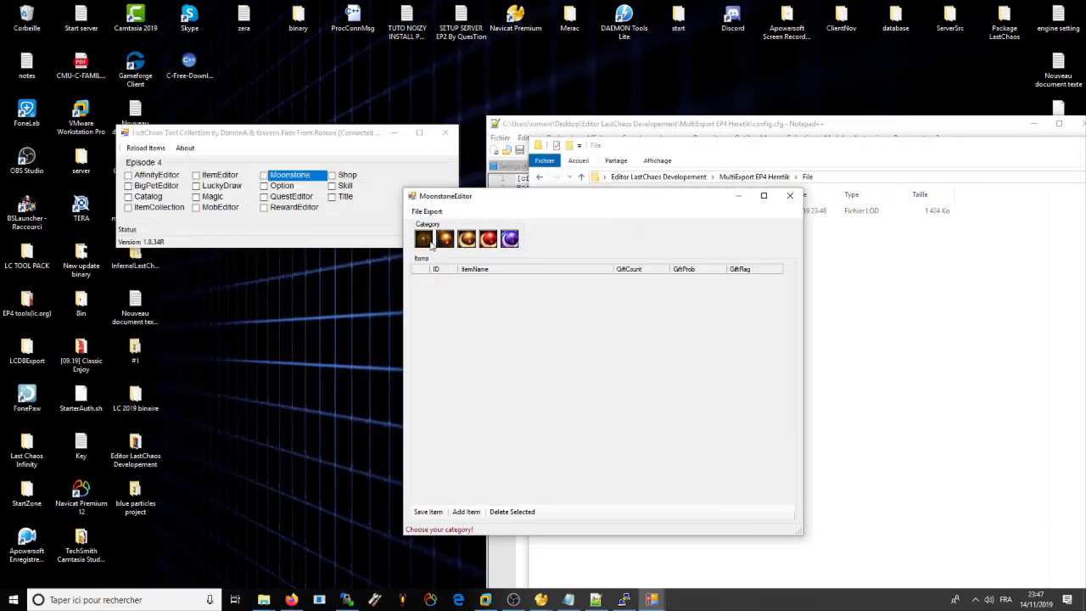
# - Examine the item lists of the first four moonstone categories in MoonstoneEditor
pyautogui.click(445, 239)
pyautogui.click(447, 241)
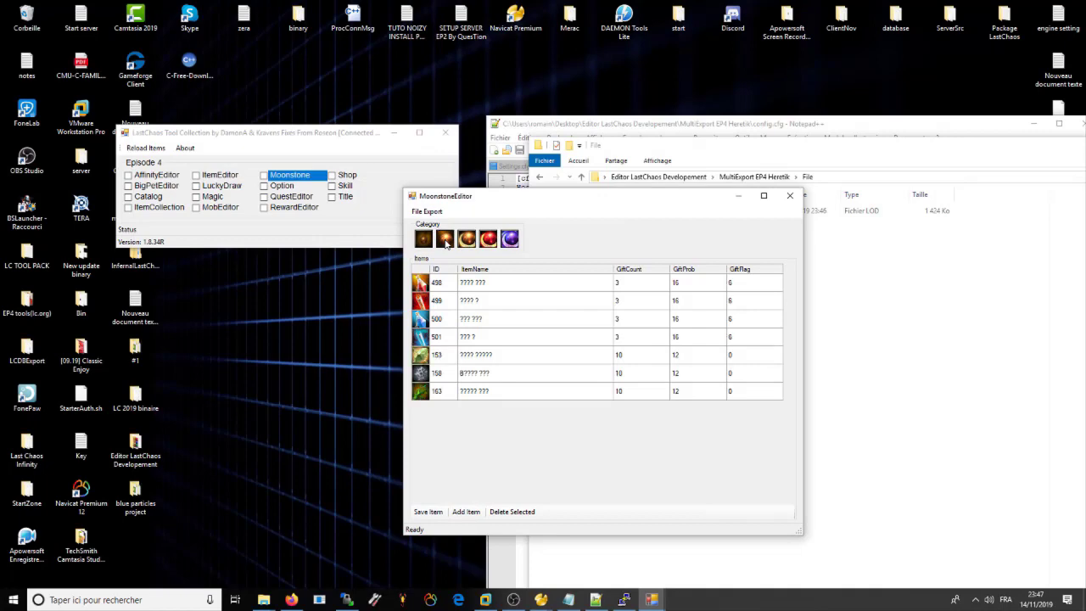
pyautogui.click(466, 240)
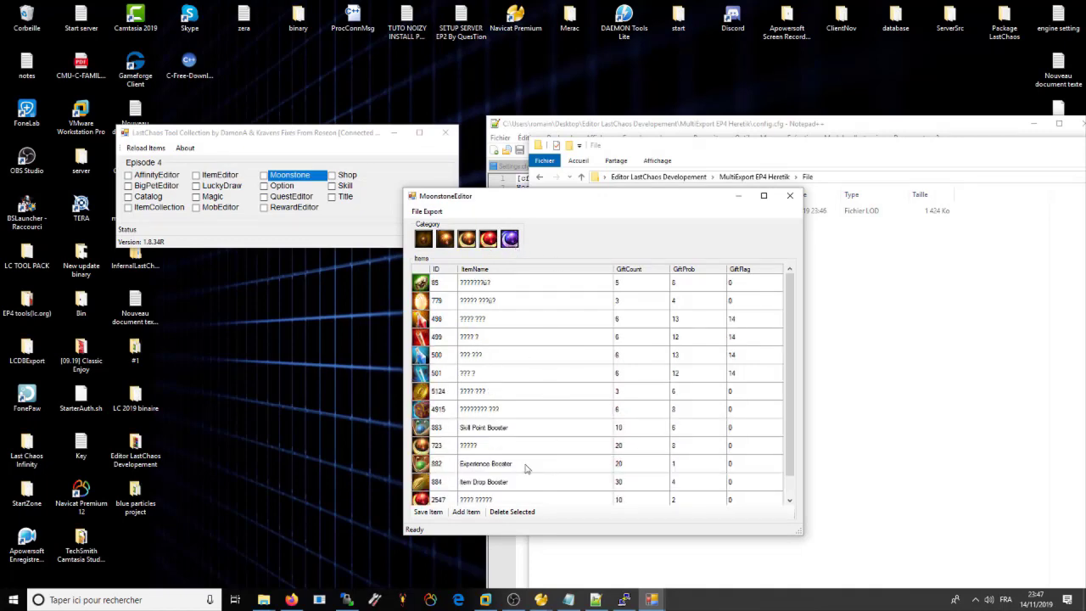
pyautogui.click(425, 240)
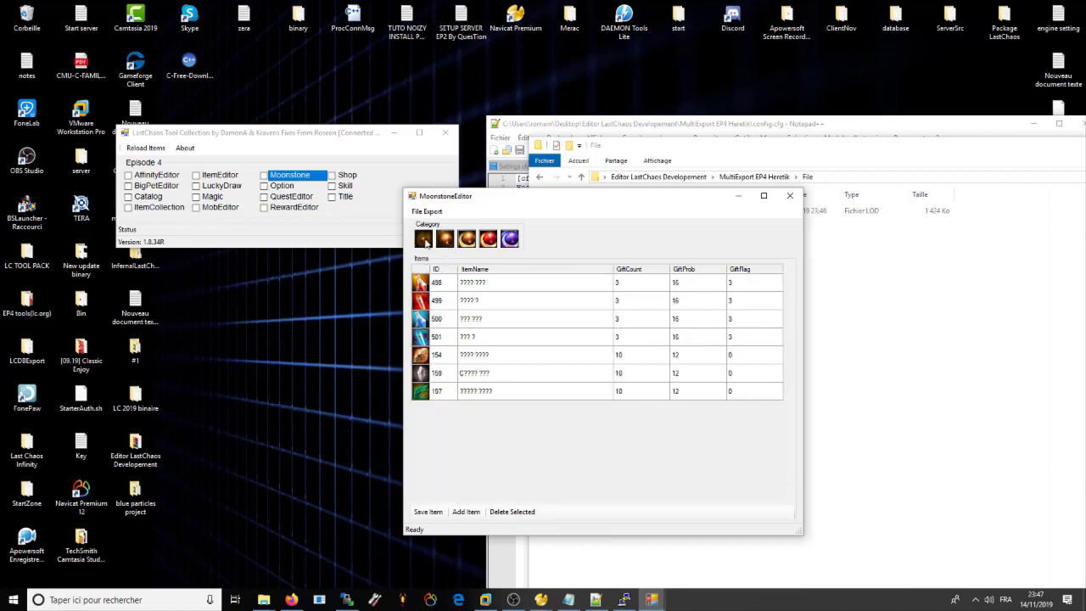
pyautogui.click(466, 240)
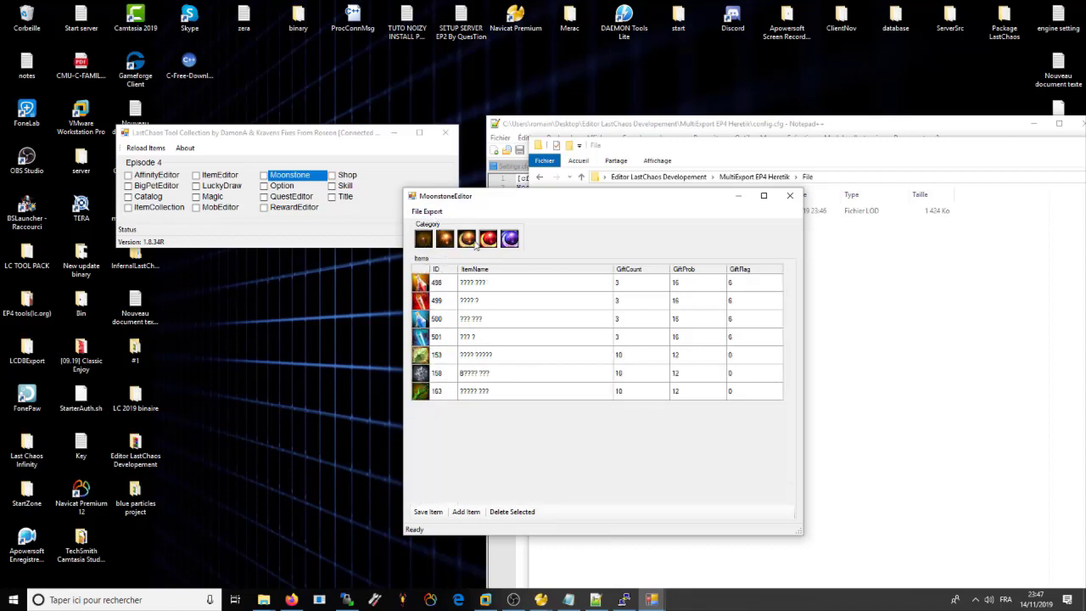
pyautogui.click(487, 240)
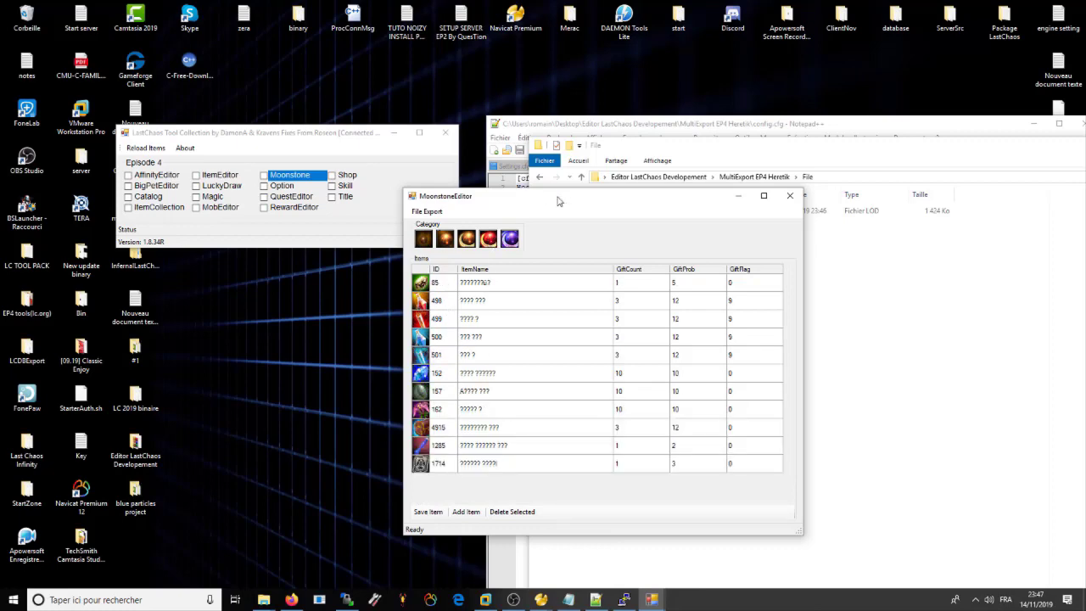
# - Show that the first listed moonstone item's ID cell can be edited, and minimize MoonstoneEditor
pyautogui.moveTo(558, 201); pyautogui.dragTo(484, 181)
pyautogui.click(367, 263)
pyautogui.click(367, 263)
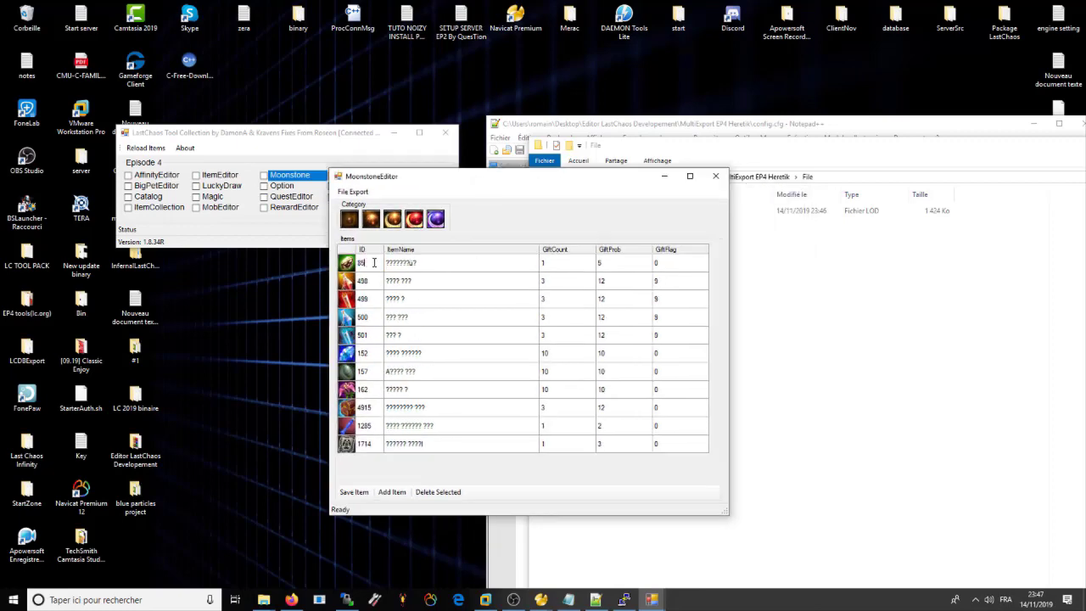
pyautogui.moveTo(577, 177); pyautogui.dragTo(549, 179)
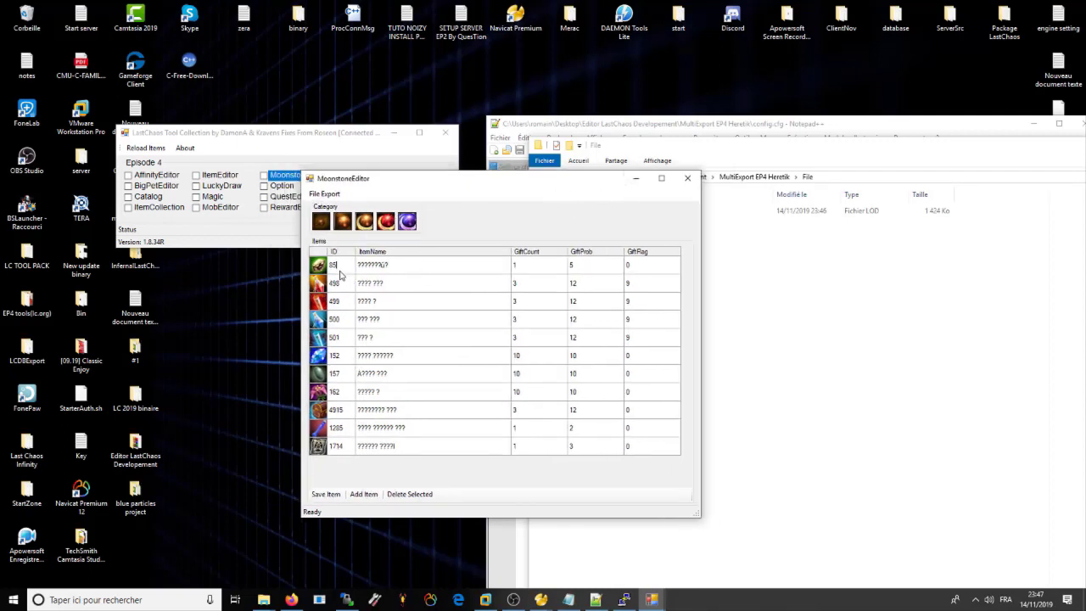
pyautogui.click(636, 179)
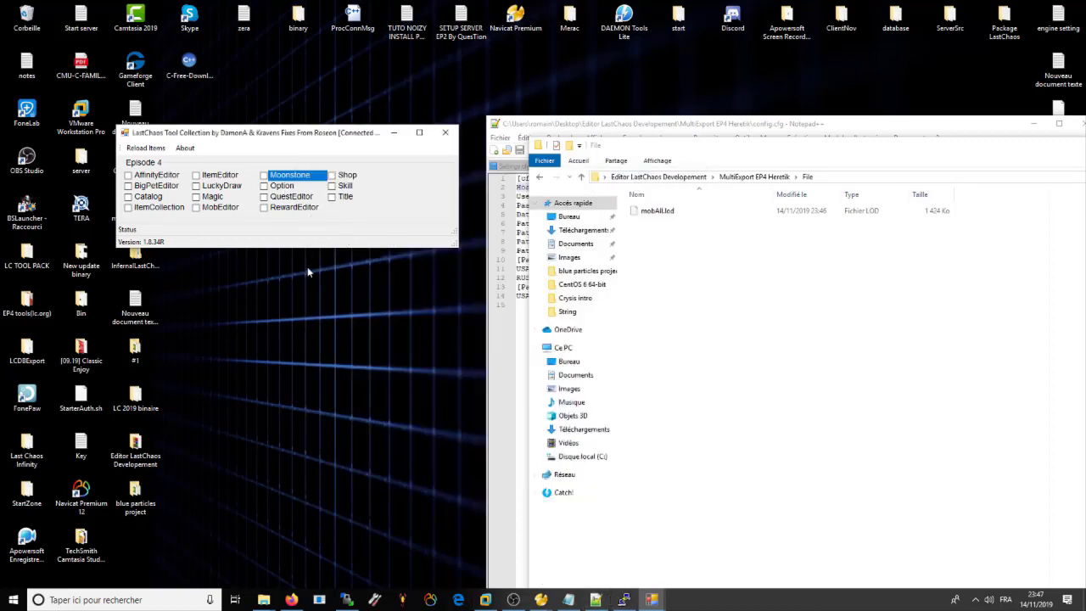
# - Open MobEditor from the LastChaos Tool Collection and reposition its window
pyautogui.click(206, 211)
pyautogui.doubleClick(216, 215)
pyautogui.moveTo(509, 85); pyautogui.dragTo(423, 118)
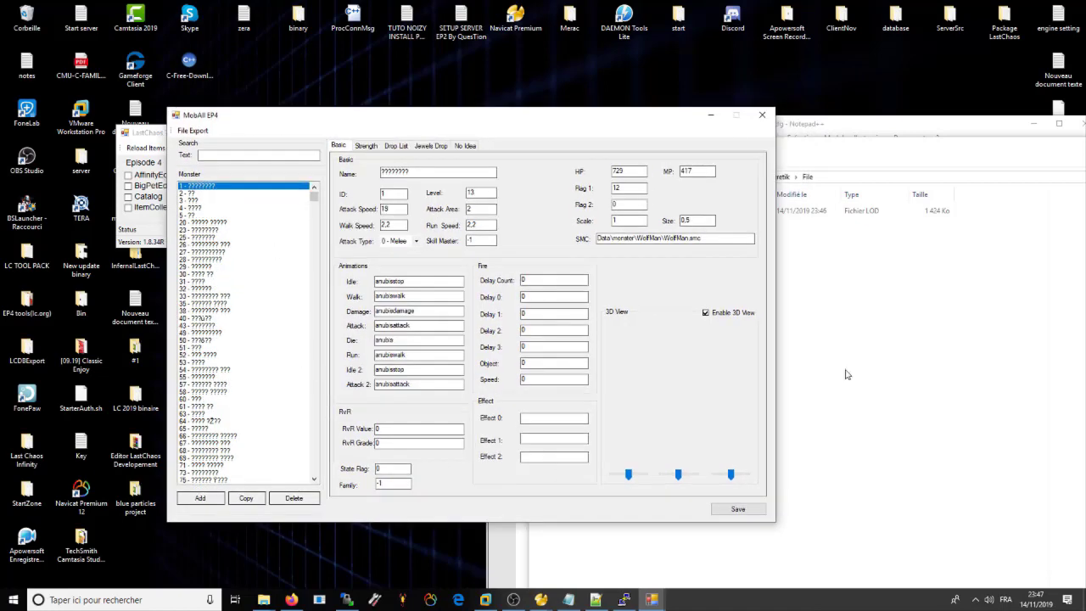
# - Examine the first monster's basic data in MobEditor, including its idle animation and SMC file path
pyautogui.click(366, 146)
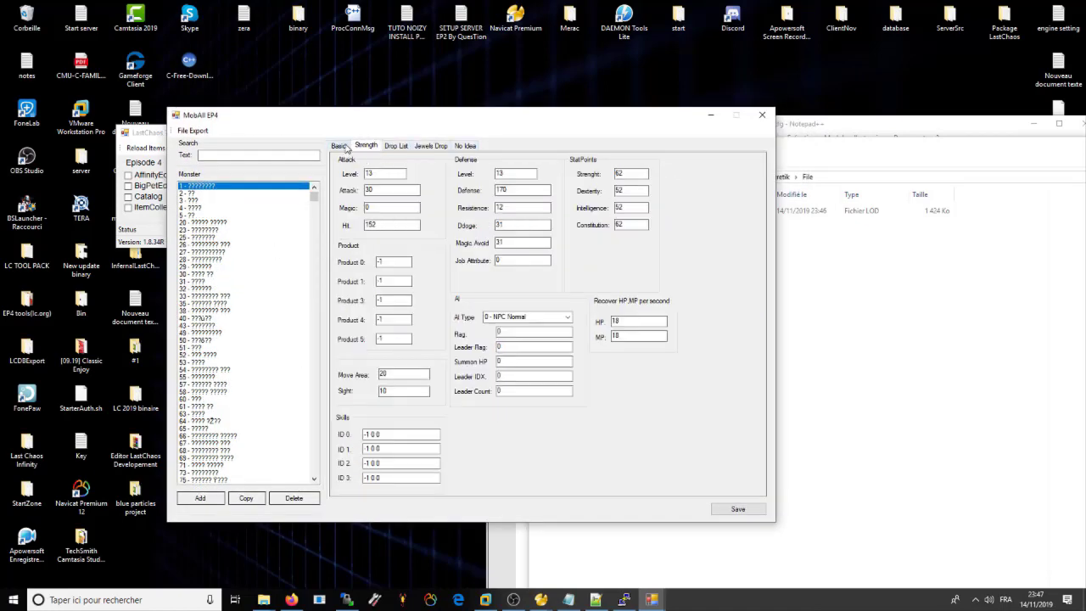
pyautogui.click(343, 145)
pyautogui.click(421, 281)
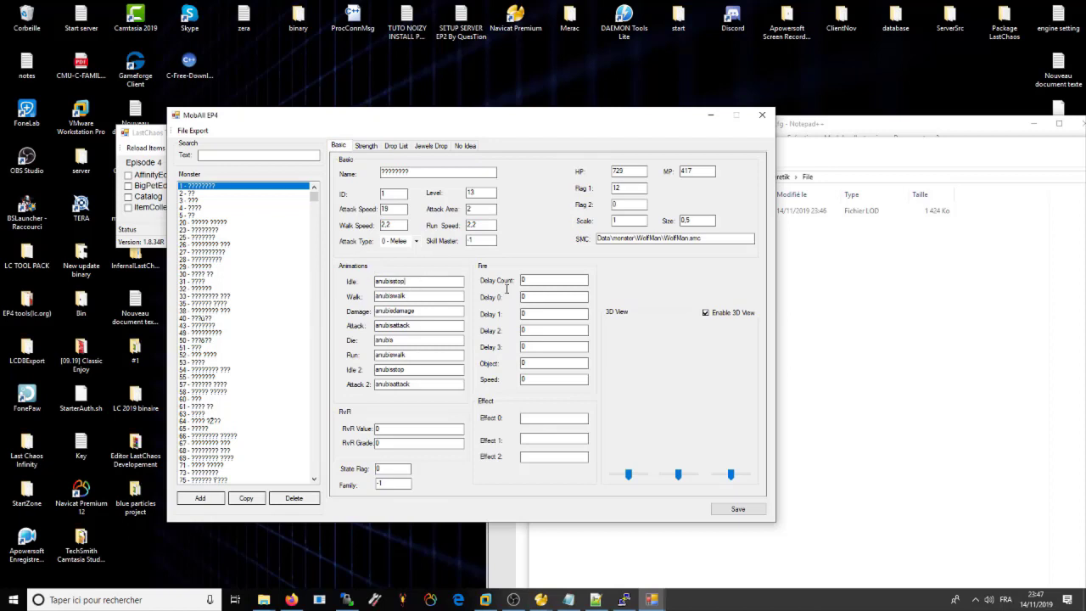
pyautogui.doubleClick(702, 238)
pyautogui.click(703, 238)
pyautogui.moveTo(664, 238); pyautogui.dragTo(709, 247)
pyautogui.click(709, 242)
# - Review the first monster's strength, item drop, jewel drop and miscellaneous data, and return to its basic data
pyautogui.click(366, 146)
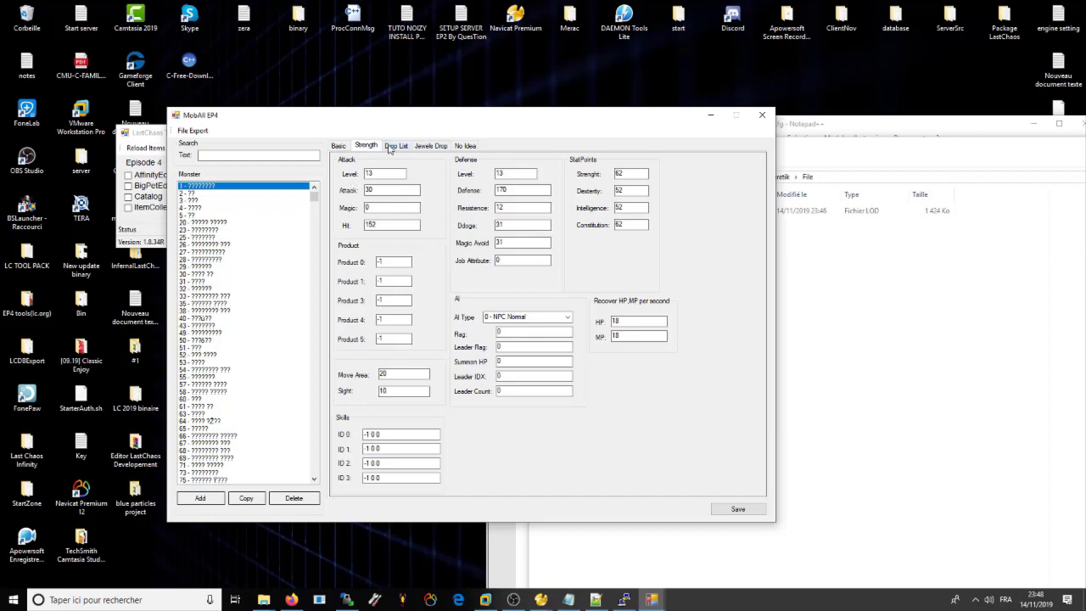
pyautogui.click(396, 146)
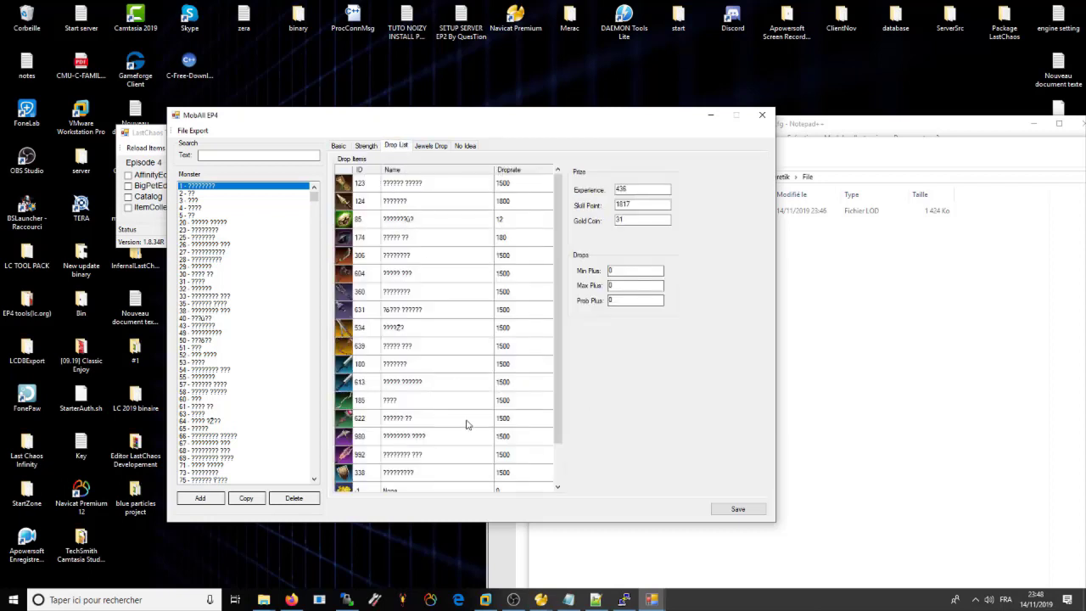
pyautogui.click(432, 146)
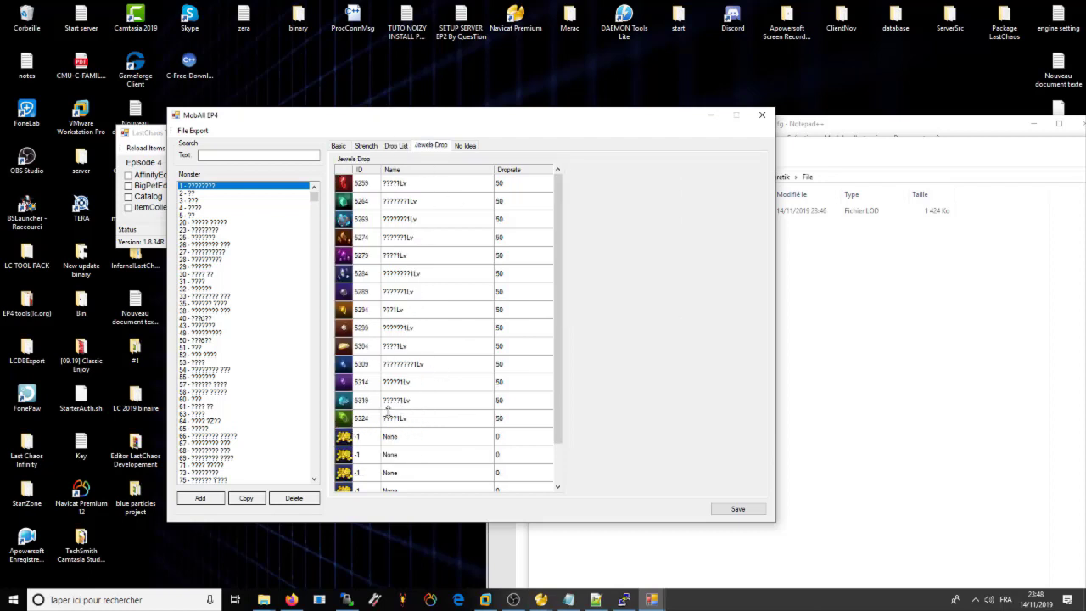
pyautogui.click(466, 147)
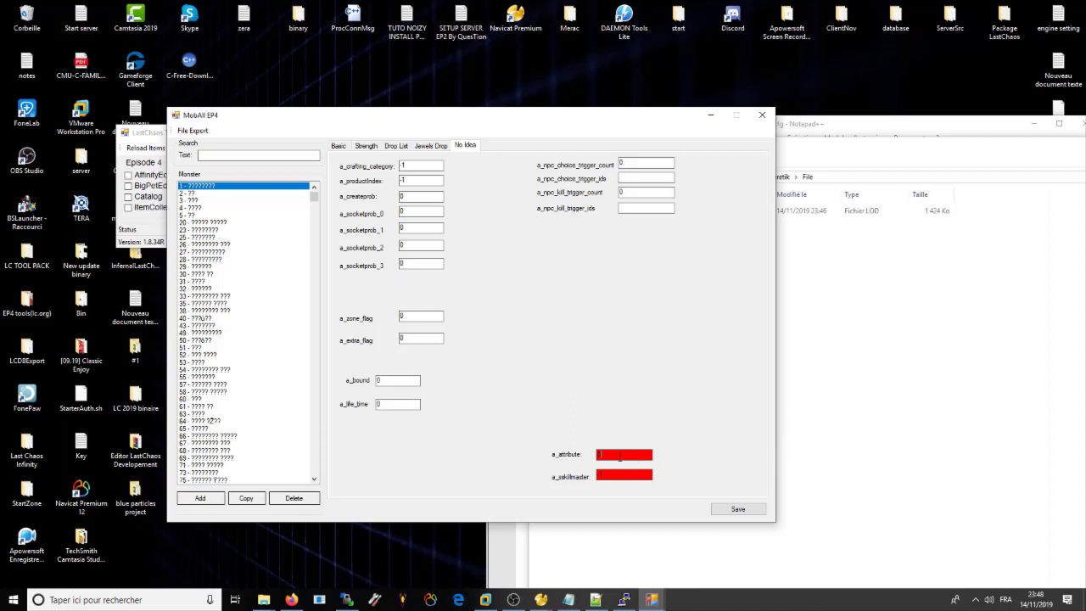
pyautogui.click(431, 146)
pyautogui.click(396, 146)
pyautogui.click(338, 146)
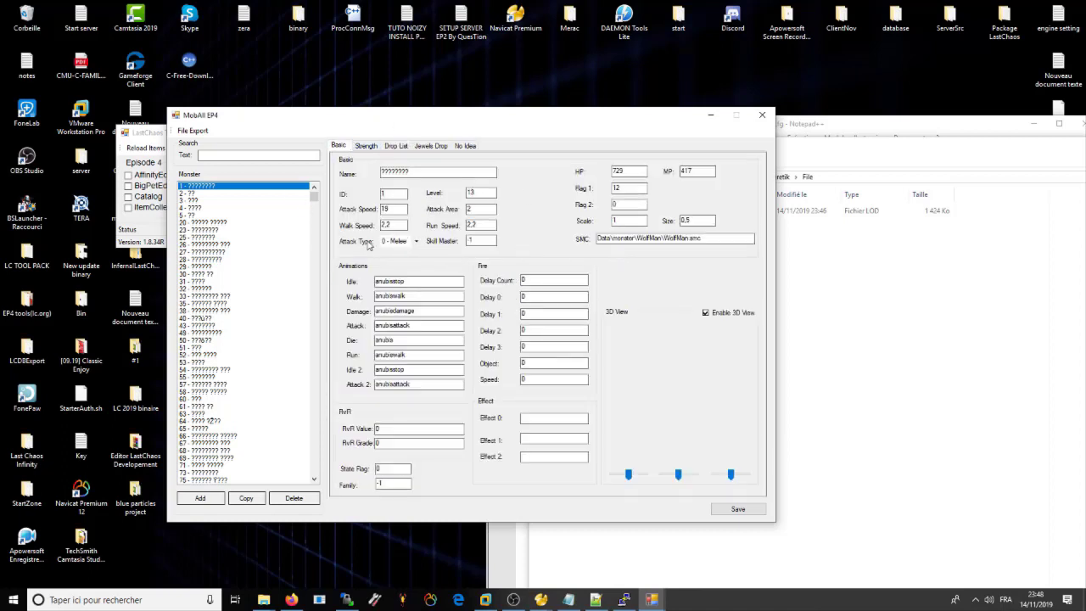
# - Minimize MobEditor, switch to Navicat Premium, and open the t_npc table of newproject_data in a maximized window
pyautogui.moveTo(590, 119); pyautogui.dragTo(778, 115)
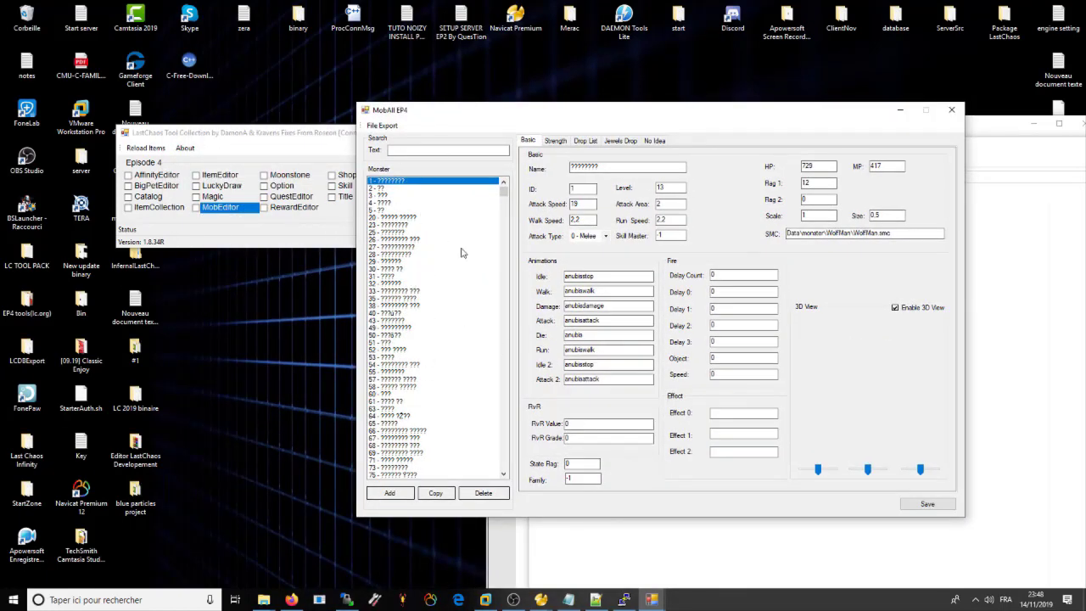
pyautogui.click(900, 109)
pyautogui.moveTo(540, 597)
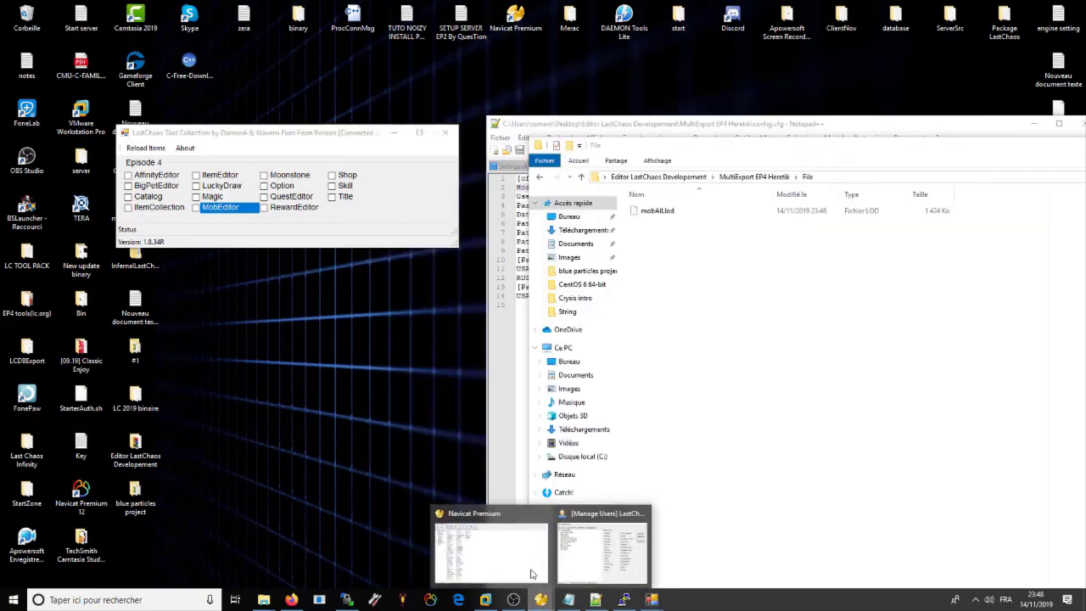
pyautogui.click(532, 575)
pyautogui.click(51, 127)
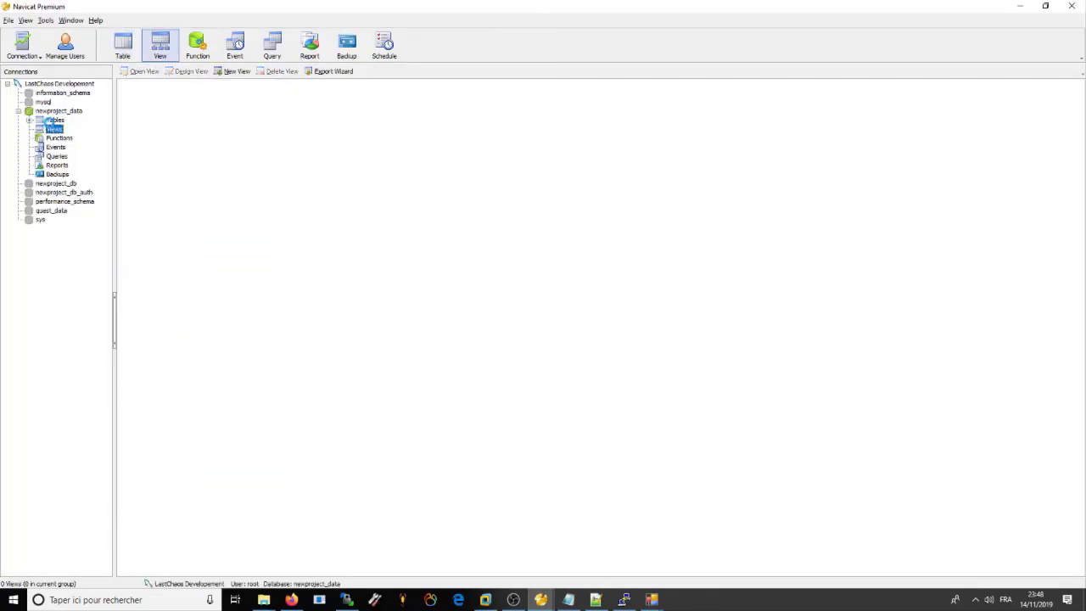
pyautogui.click(51, 121)
pyautogui.doubleClick(229, 166)
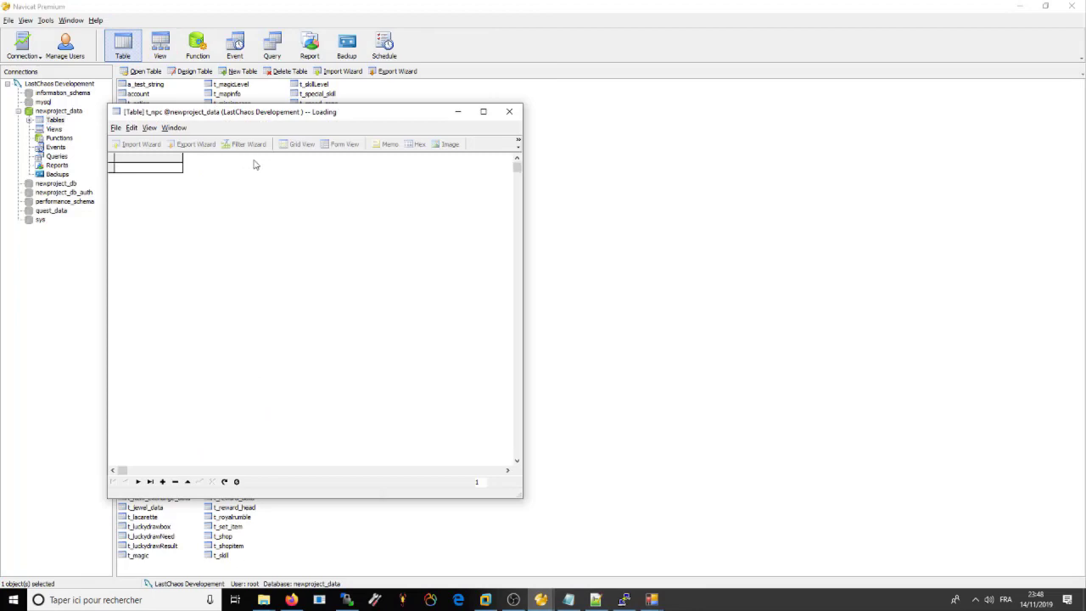
pyautogui.click(483, 112)
# - Copy the whole a_name_usa column of t_npc and paste it over the a_name column
pyautogui.click(210, 53)
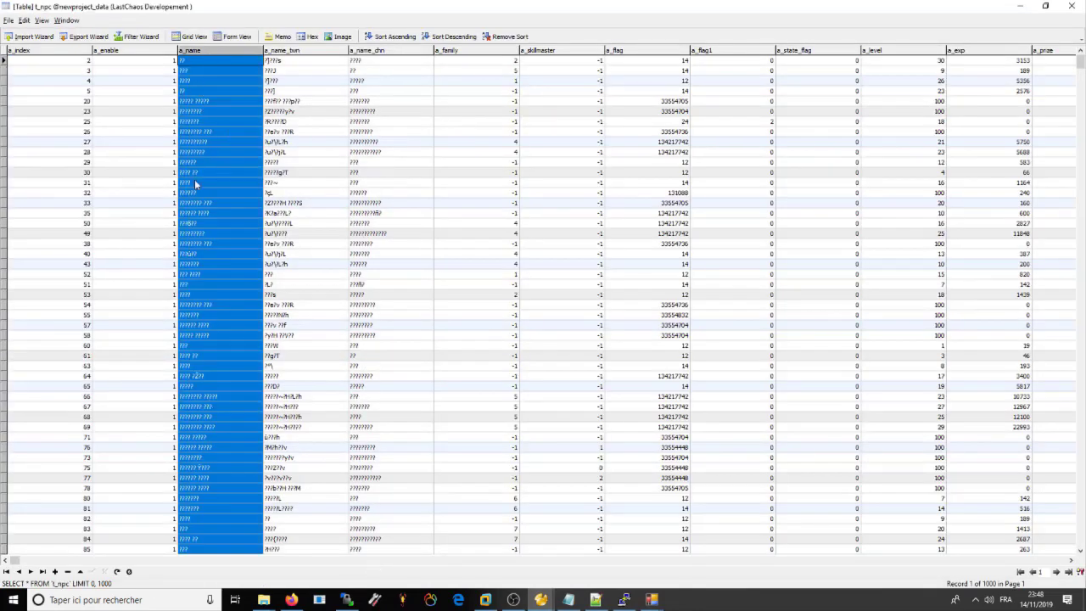
pyautogui.moveTo(15, 561); pyautogui.dragTo(621, 567)
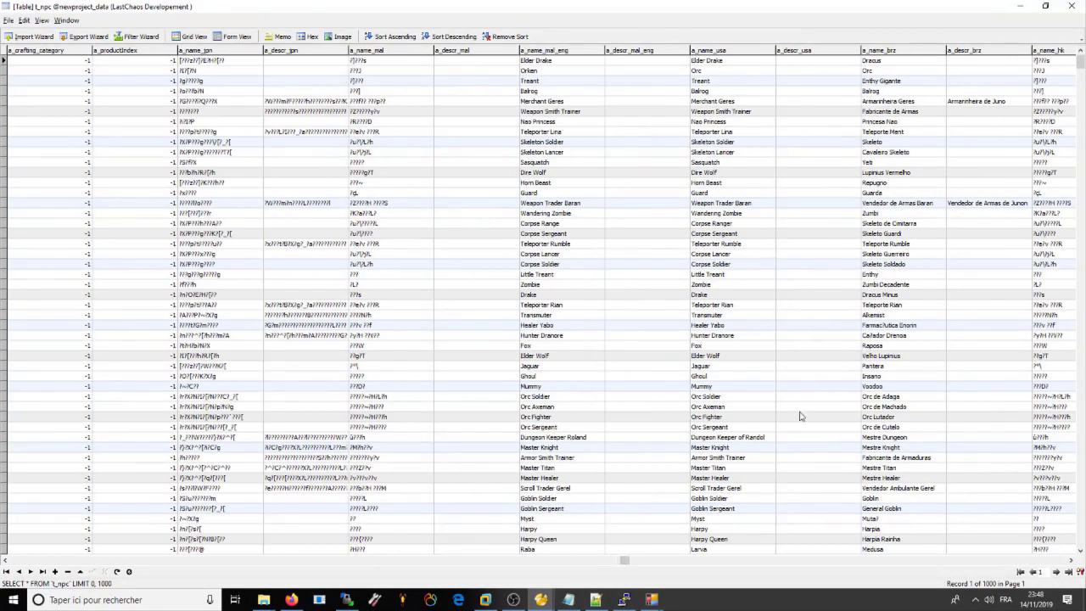
pyautogui.click(724, 52)
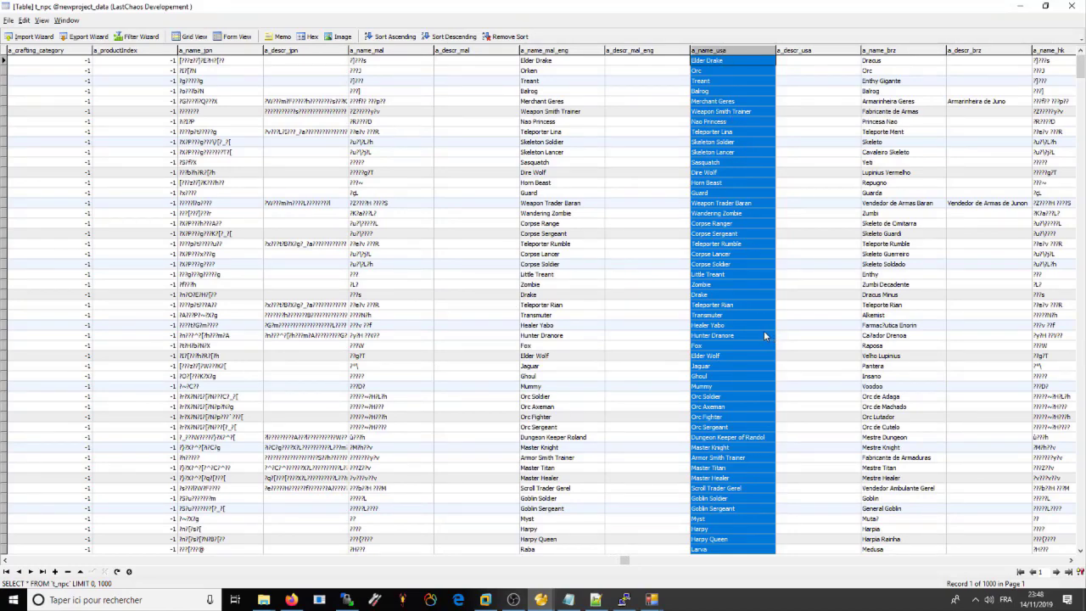
pyautogui.moveTo(624, 561); pyautogui.dragTo(10, 564)
pyautogui.click(221, 50)
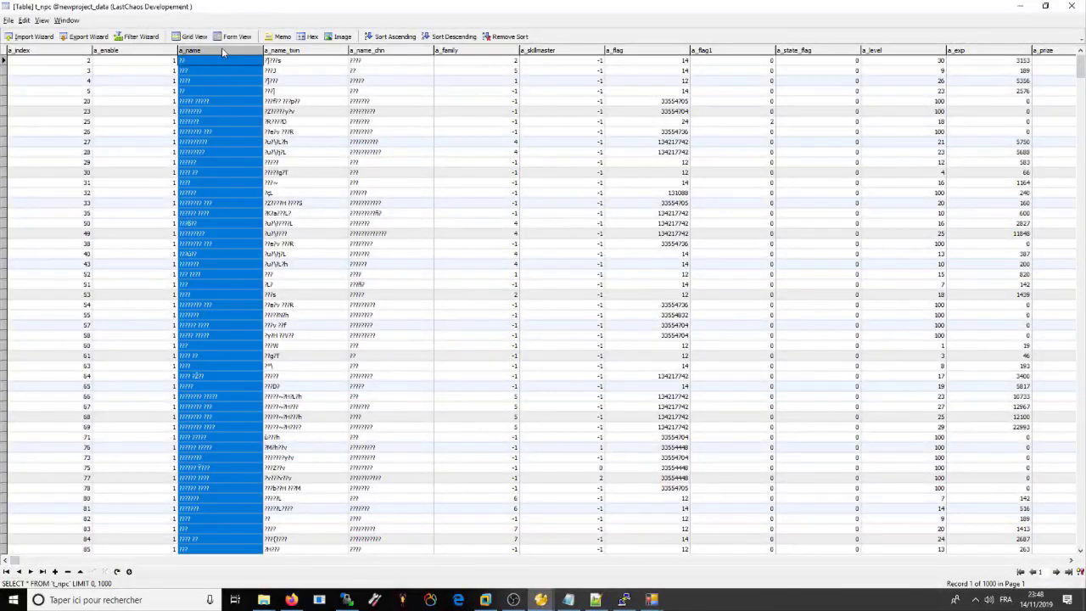
pyautogui.hotkey('ctrl', 'v')
pyautogui.click(520, 325)
# - Minimize the Navicat windows, close the Moonstone and mob editors, and reopen MobEditor from the LastChaos Tool Collection
pyautogui.click(1019, 7)
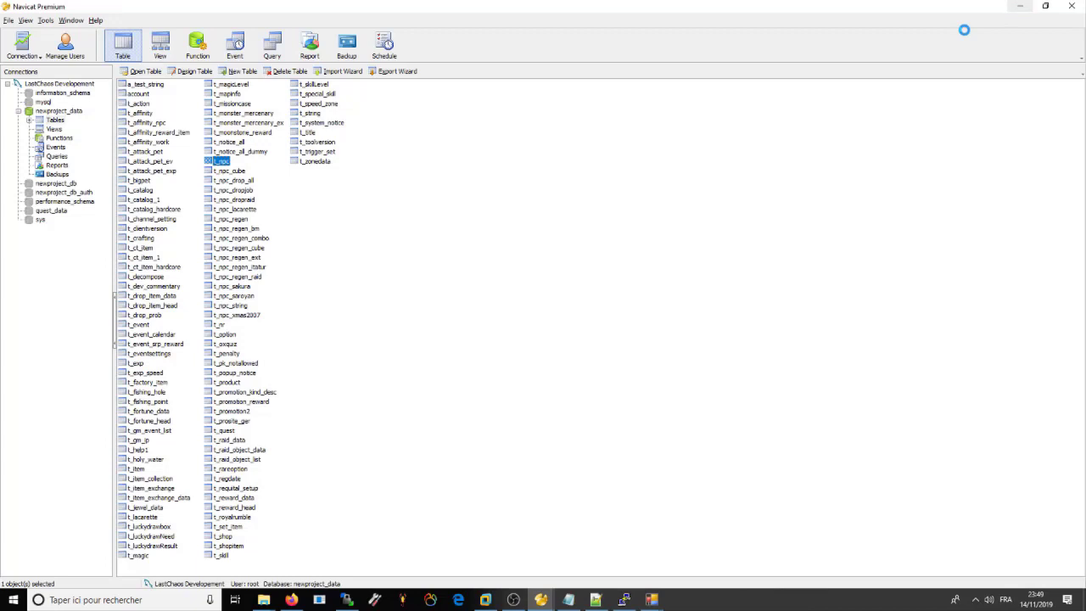
pyautogui.click(1016, 6)
pyautogui.moveTo(651, 599)
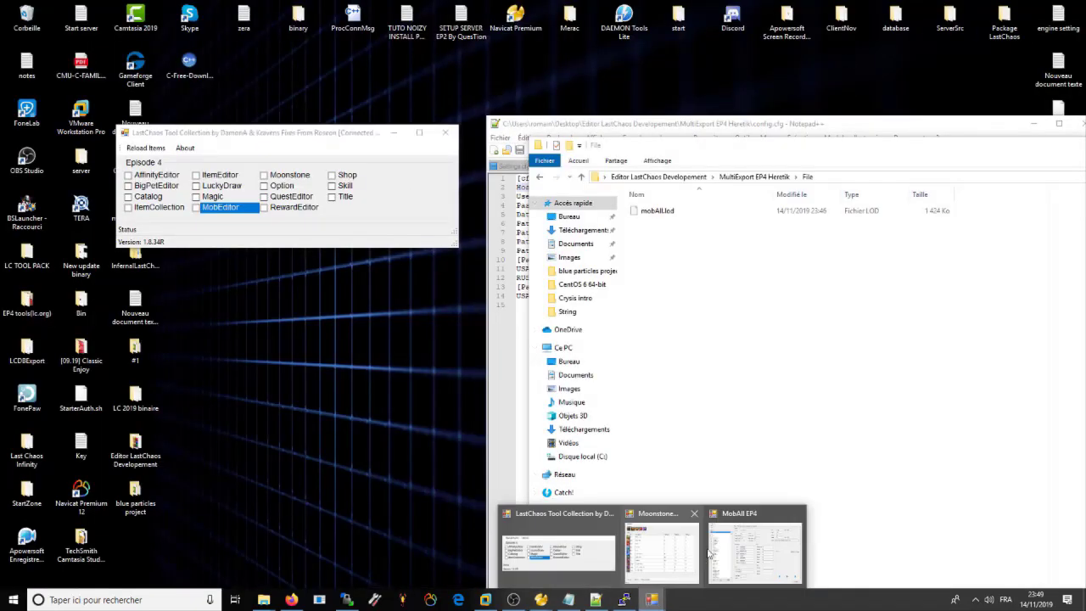
pyautogui.click(694, 513)
pyautogui.click(753, 515)
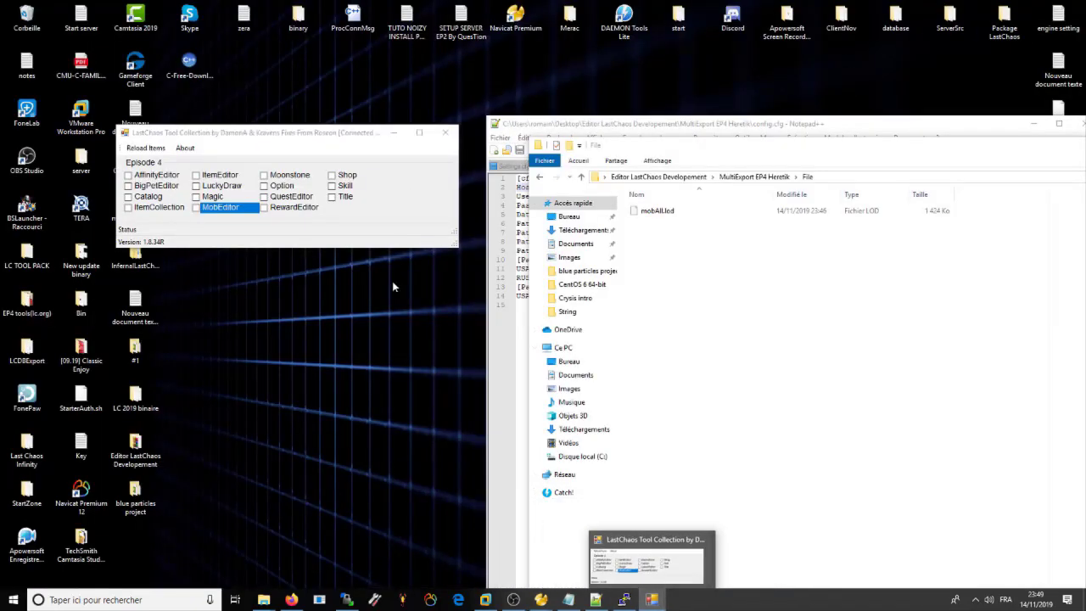
pyautogui.click(214, 210)
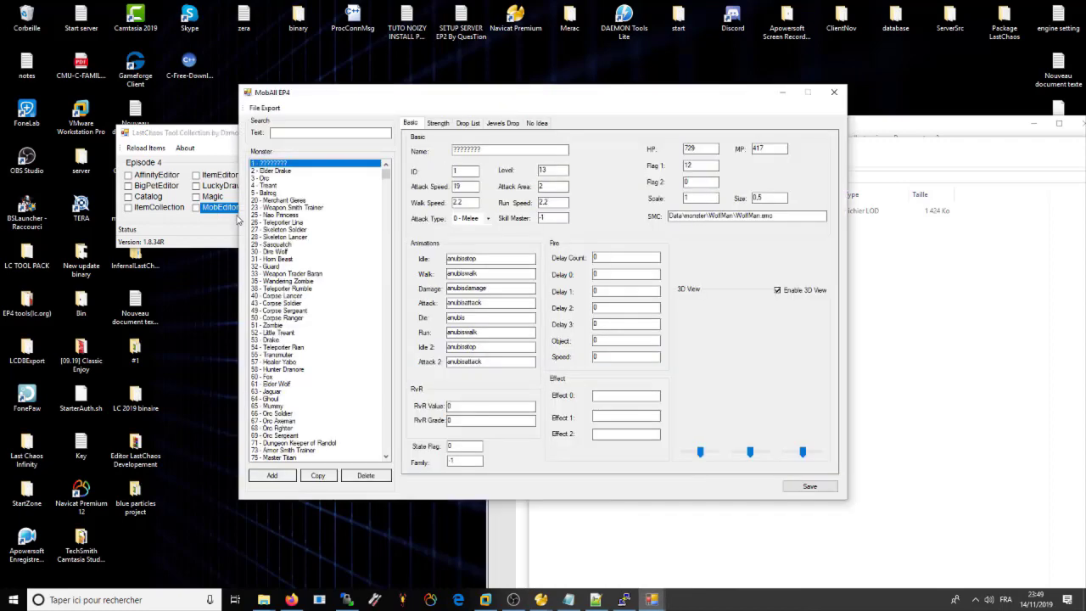
# - Move the MobEditor window aside and view several monsters' data, including Corpse Soldier, Nao Princess and Dire Wolf
pyautogui.moveTo(403, 98); pyautogui.dragTo(535, 101)
pyautogui.click(421, 253)
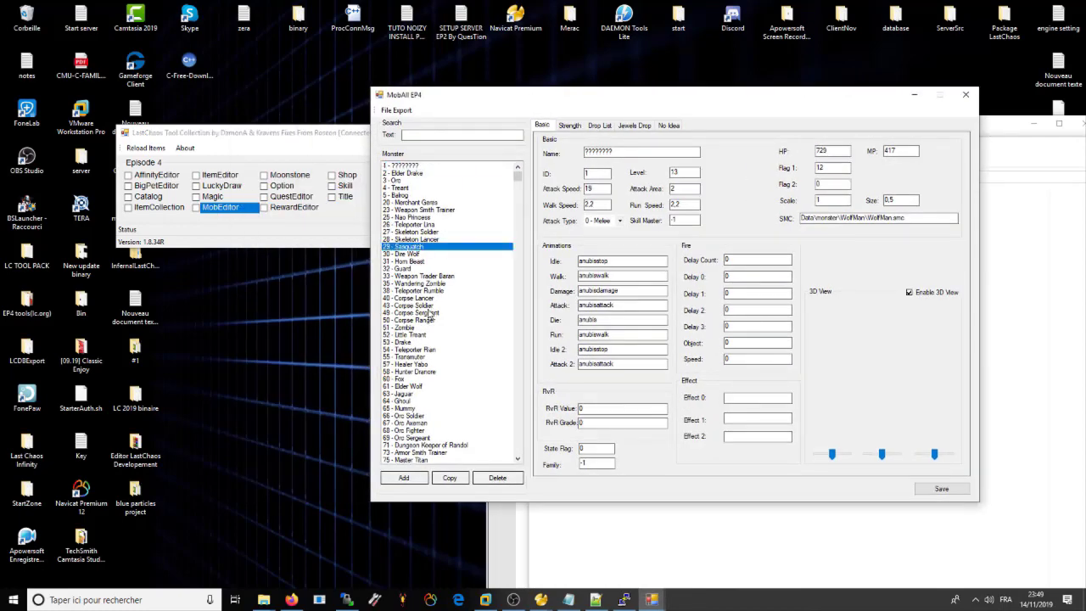
pyautogui.click(429, 305)
pyautogui.click(425, 232)
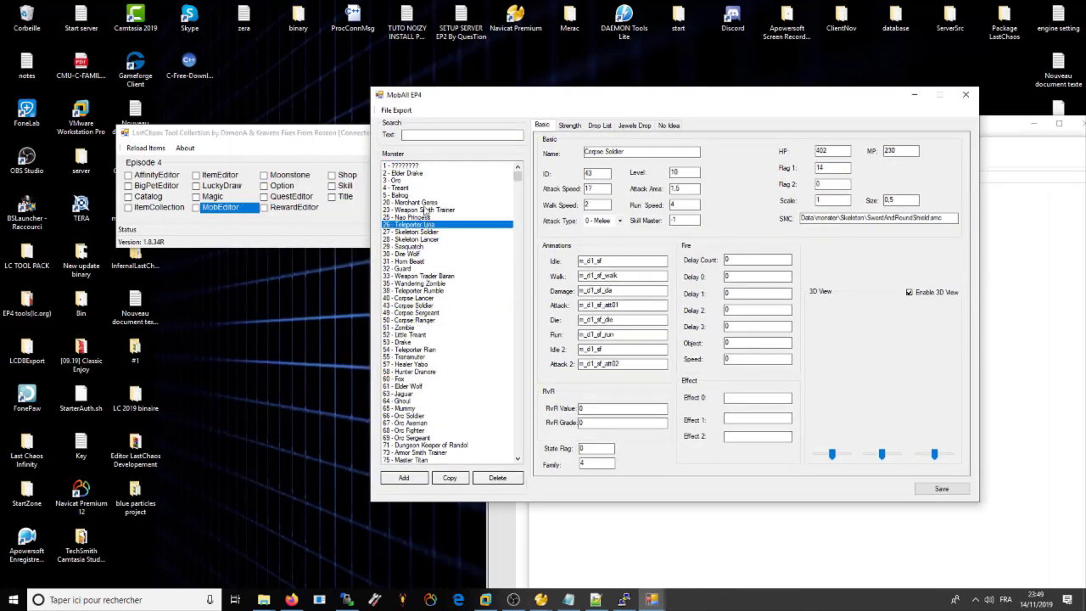
pyautogui.click(422, 202)
pyautogui.click(411, 217)
pyautogui.click(412, 254)
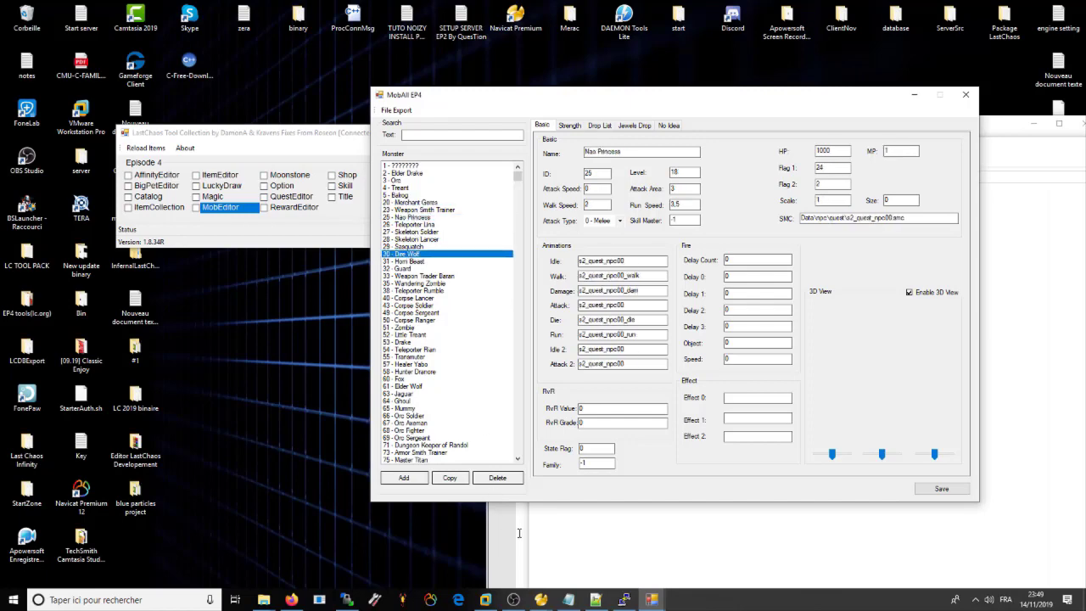
# - Check the a_name column of the t_npc table in Navicat, minimize the table, and return to MobEditor
pyautogui.click(568, 600)
pyautogui.moveTo(624, 599)
pyautogui.click(622, 556)
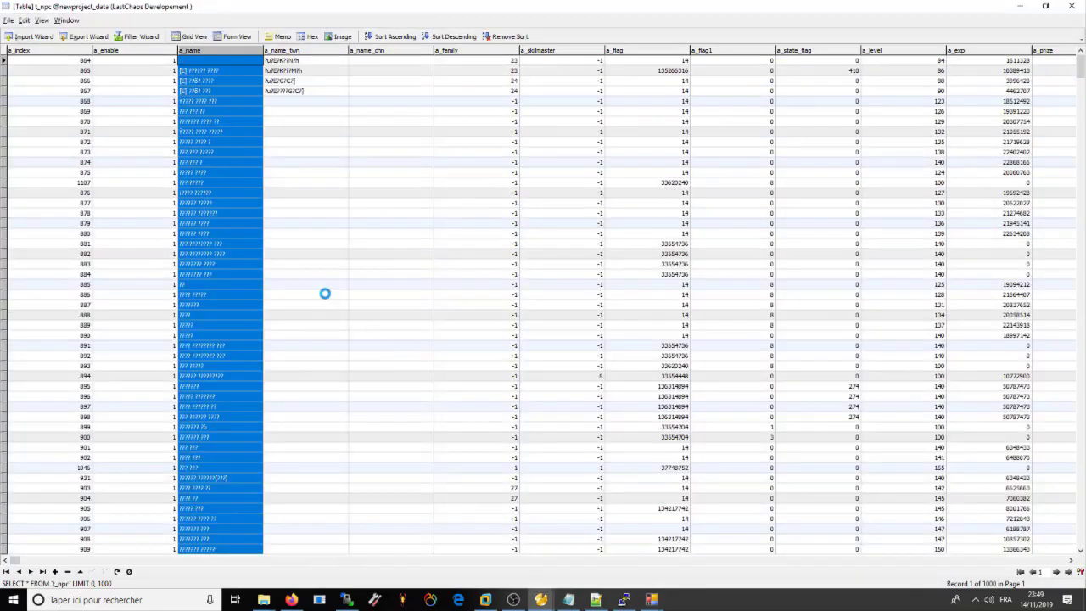
pyautogui.click(1014, 7)
pyautogui.click(489, 268)
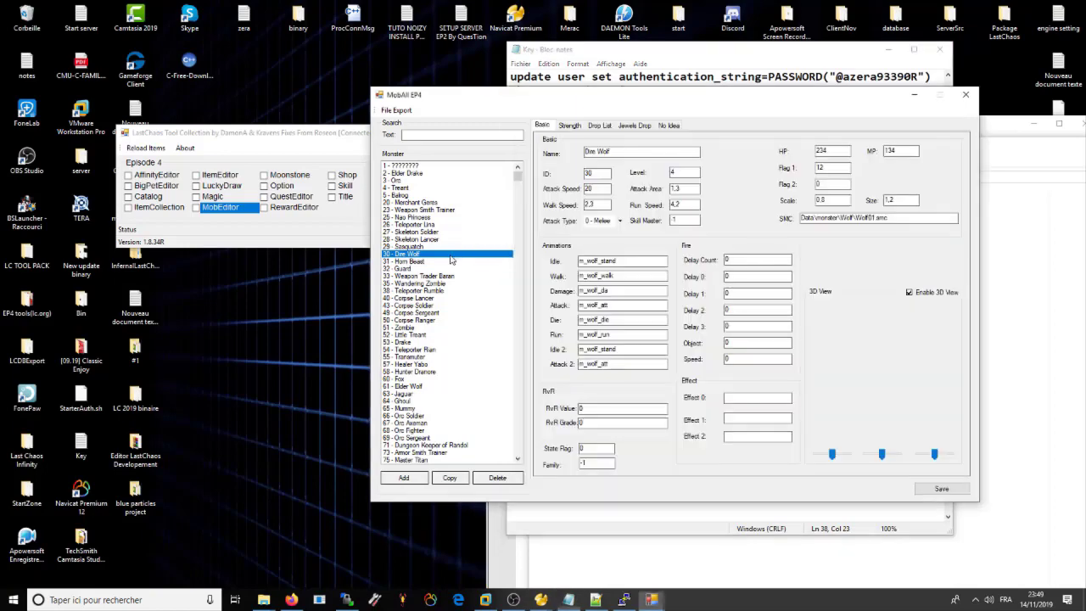
# - Close and reopen MobEditor, and check the monster names around ID 940 to 980
pyautogui.click(966, 94)
pyautogui.click(214, 208)
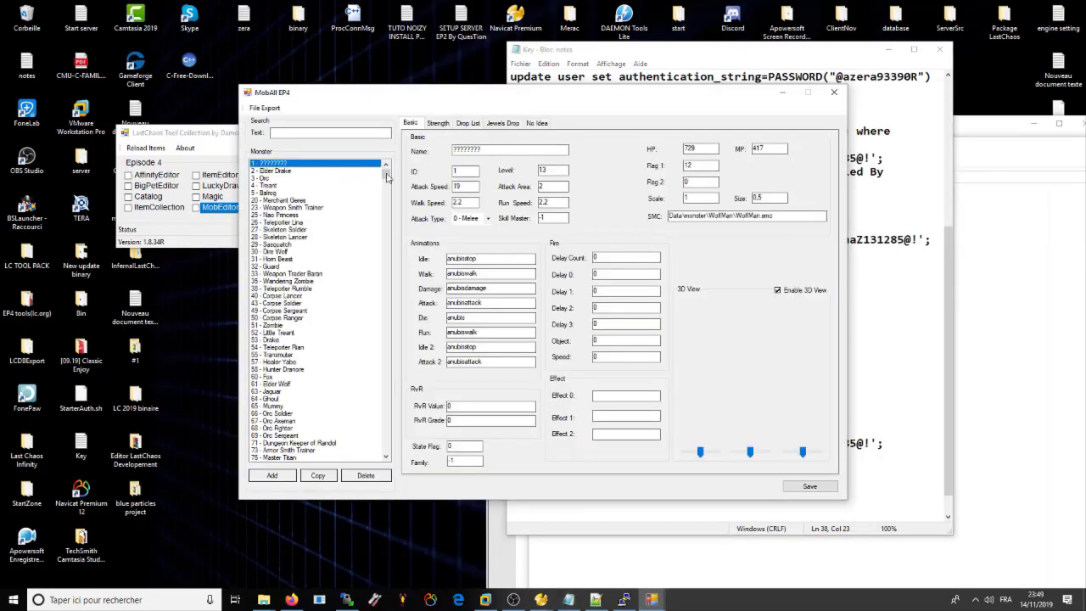
pyautogui.moveTo(388, 176); pyautogui.dragTo(324, 349)
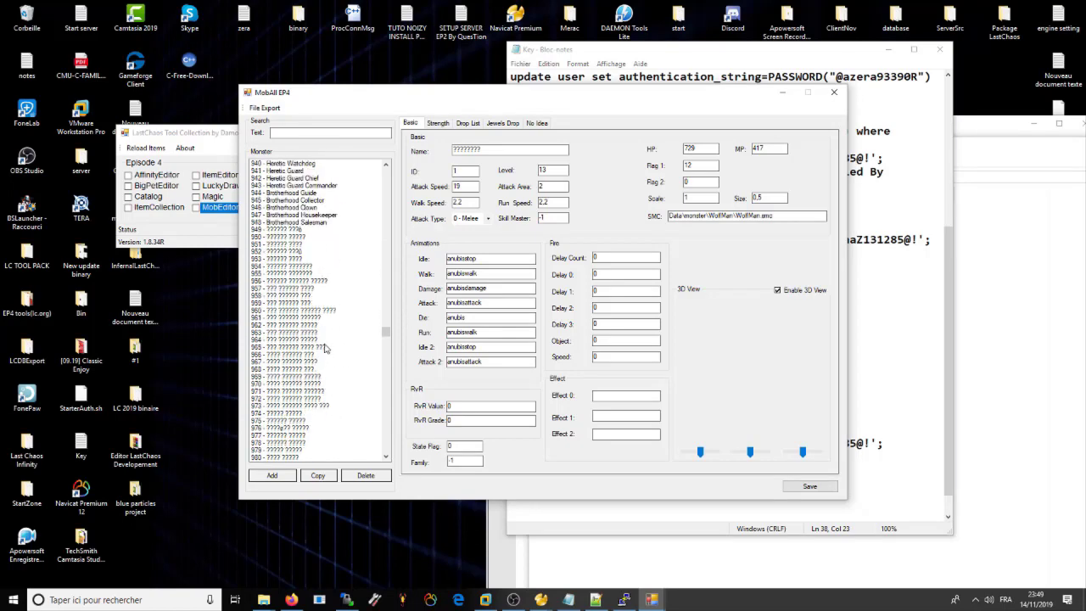
# - Reload MobEditor again, view General Davide of the Royal Guard and the monster names around ID 1000, and close the editor
pyautogui.click(834, 92)
pyautogui.click(223, 210)
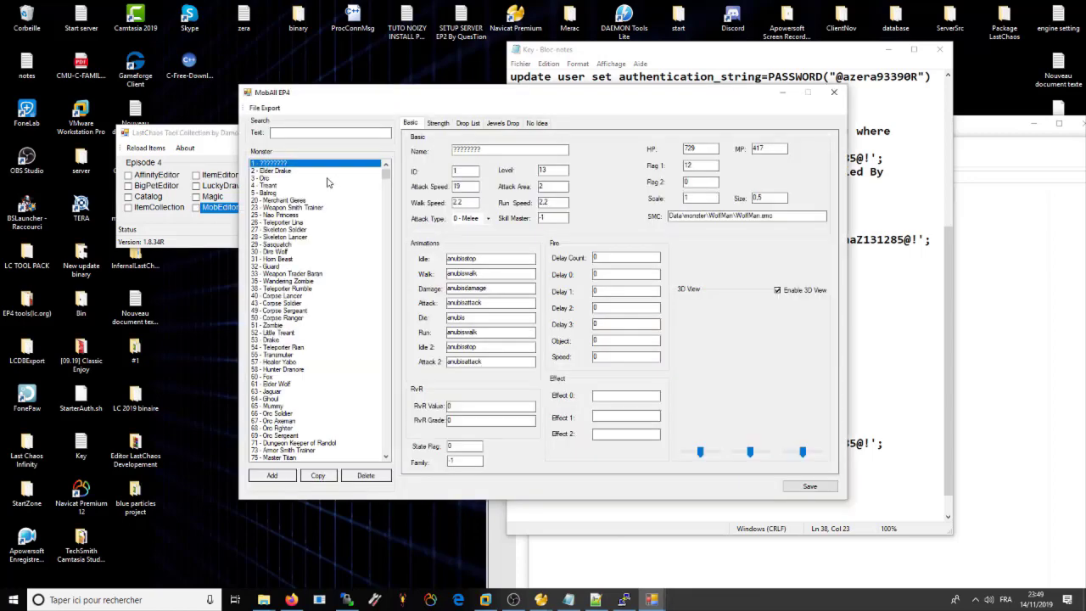
pyautogui.moveTo(385, 173); pyautogui.dragTo(406, 347)
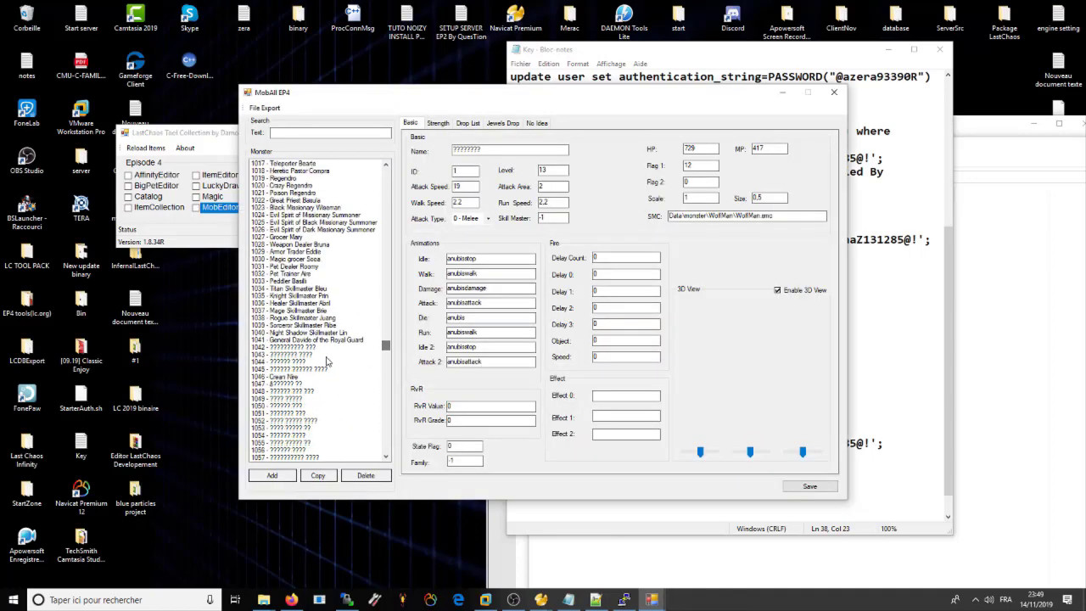
pyautogui.click(299, 340)
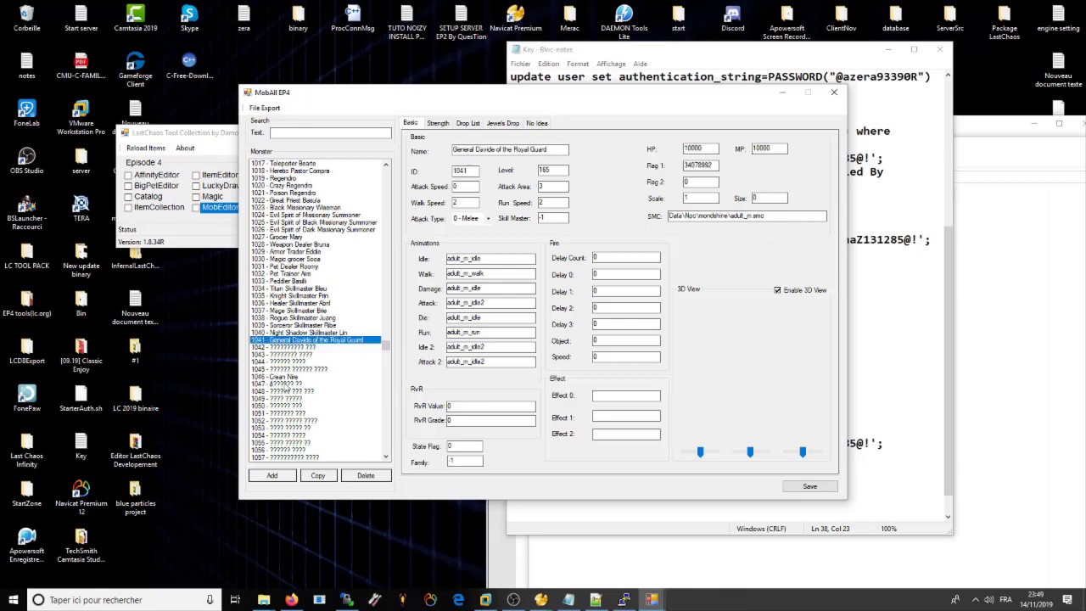
pyautogui.scroll(7, 294, 325)
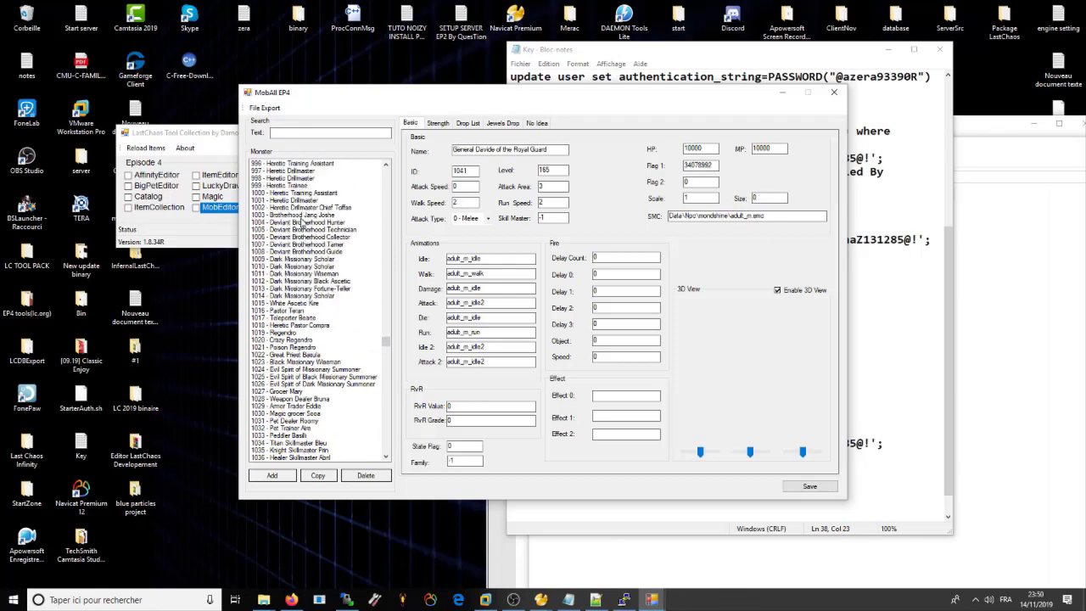
pyautogui.scroll(-10, 302, 222)
pyautogui.click(834, 91)
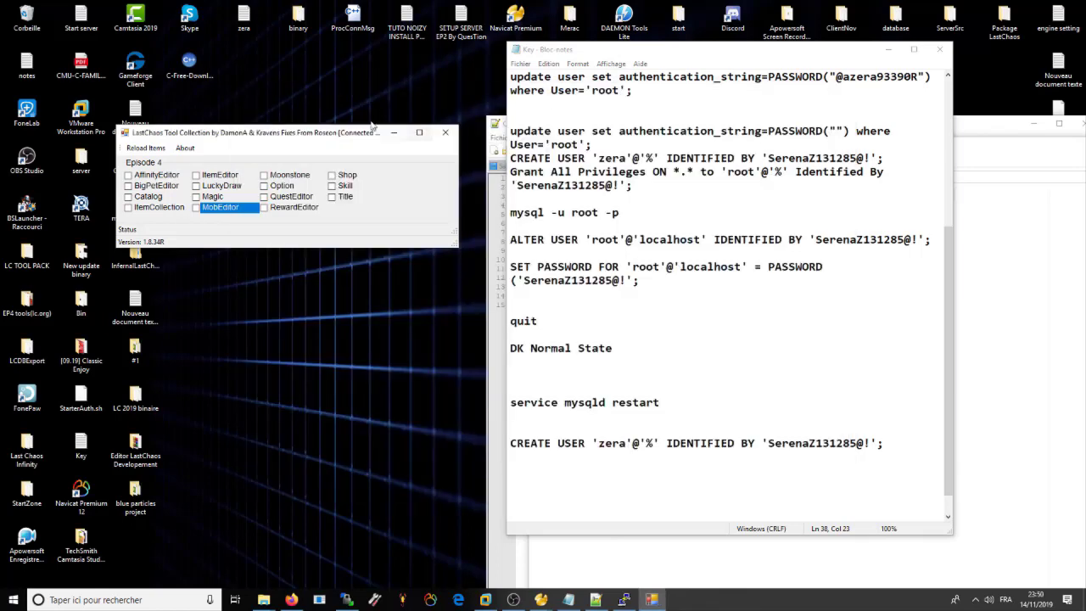
# - Reposition the LastChaos Tool Collection, open its Shop editor, and inspect the first two items sold by the first shop NPC
pyautogui.moveTo(374, 137); pyautogui.dragTo(286, 176)
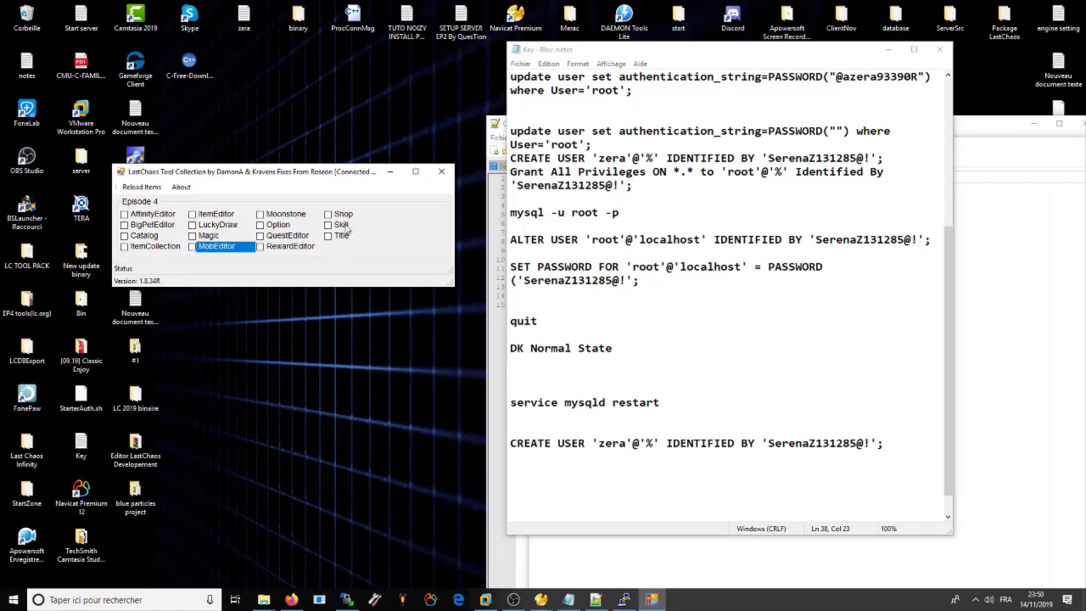
pyautogui.click(336, 214)
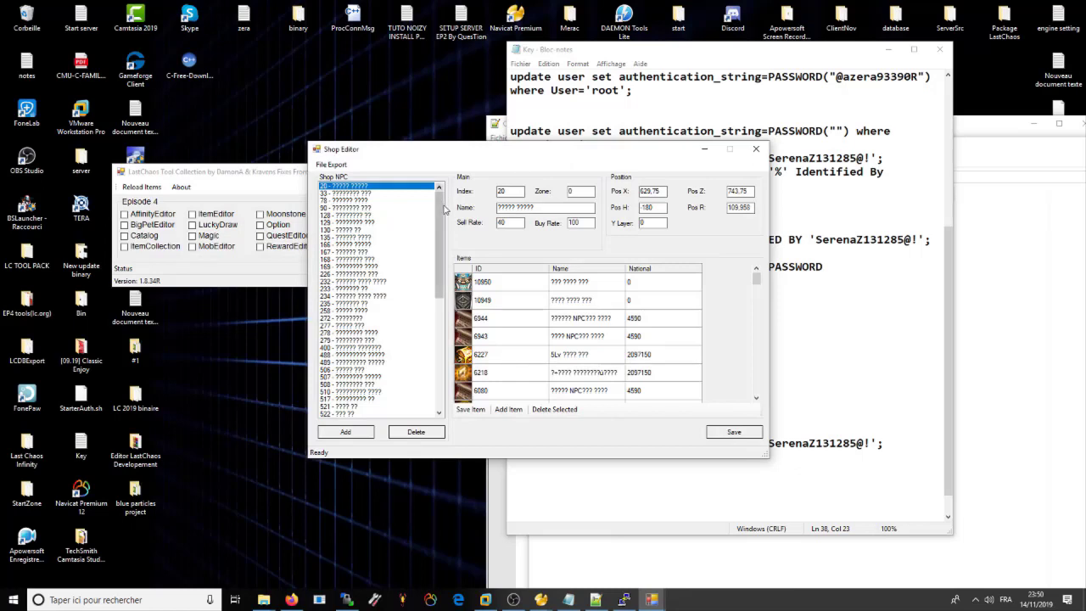
pyautogui.moveTo(441, 208)
pyautogui.mouseDown()
pyautogui.moveTo(441, 220)
pyautogui.moveTo(440, 207)
pyautogui.mouseUp()
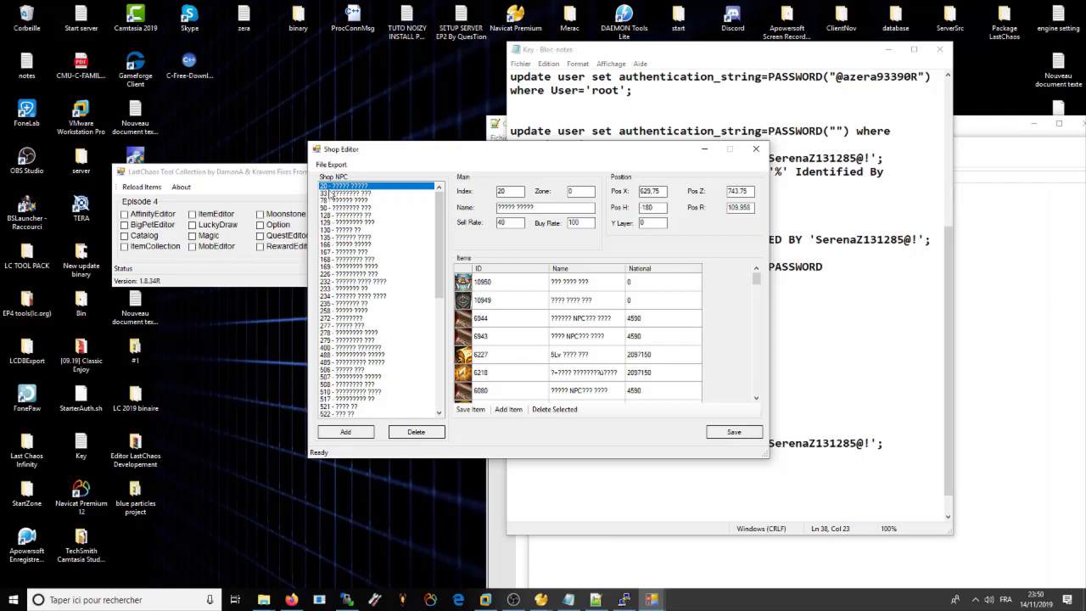
pyautogui.click(480, 286)
pyautogui.click(491, 302)
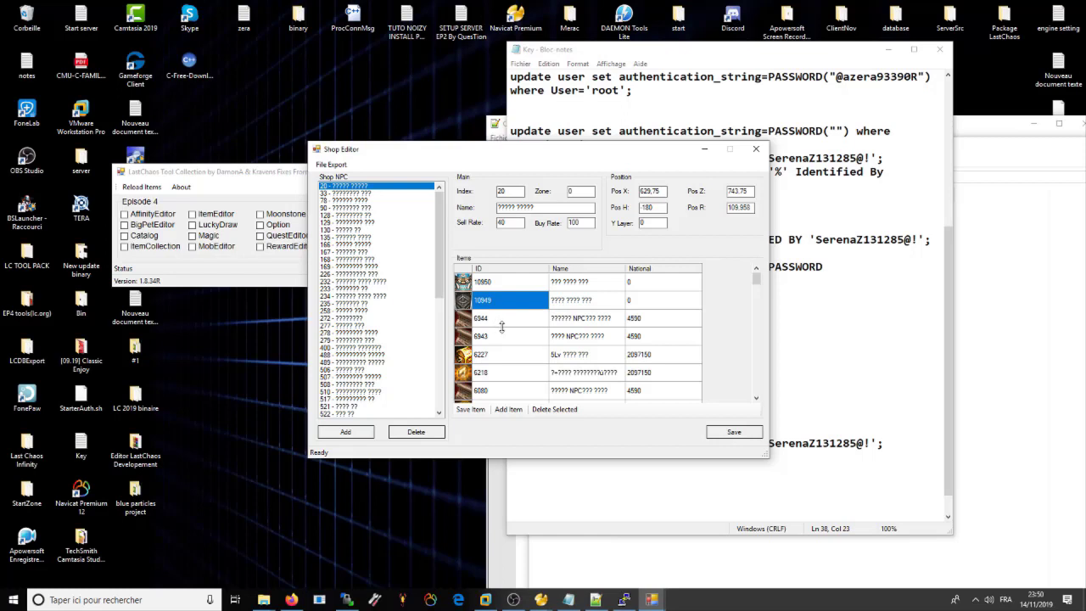
# - Browse more items sold by shop NPC 20 and those of shop NPC 33, then close the Shop editor
pyautogui.click(489, 319)
pyautogui.click(512, 339)
pyautogui.scroll(-3, 512, 340)
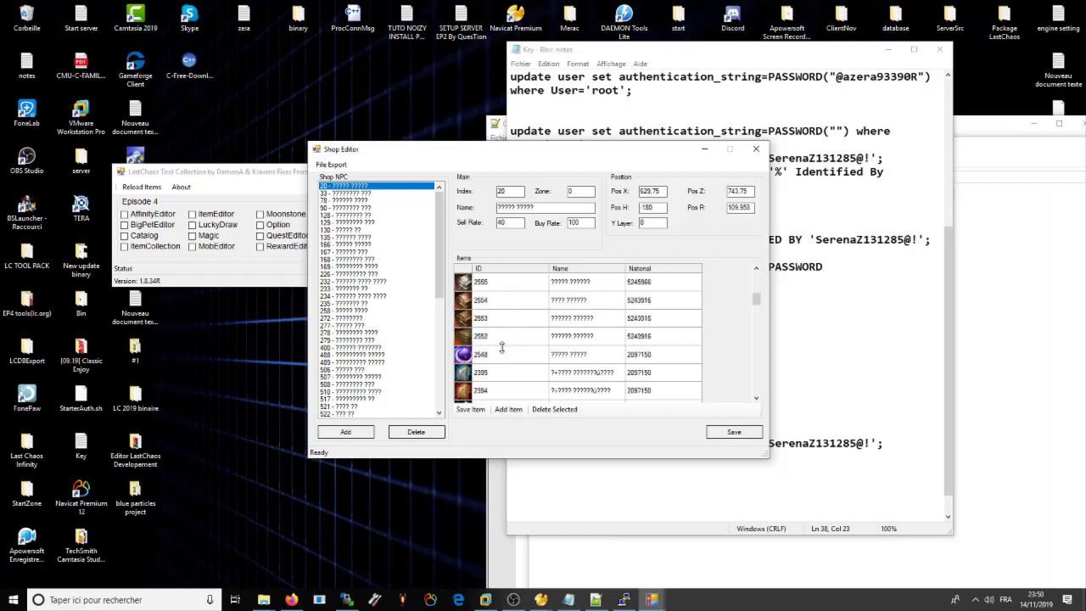
pyautogui.click(342, 194)
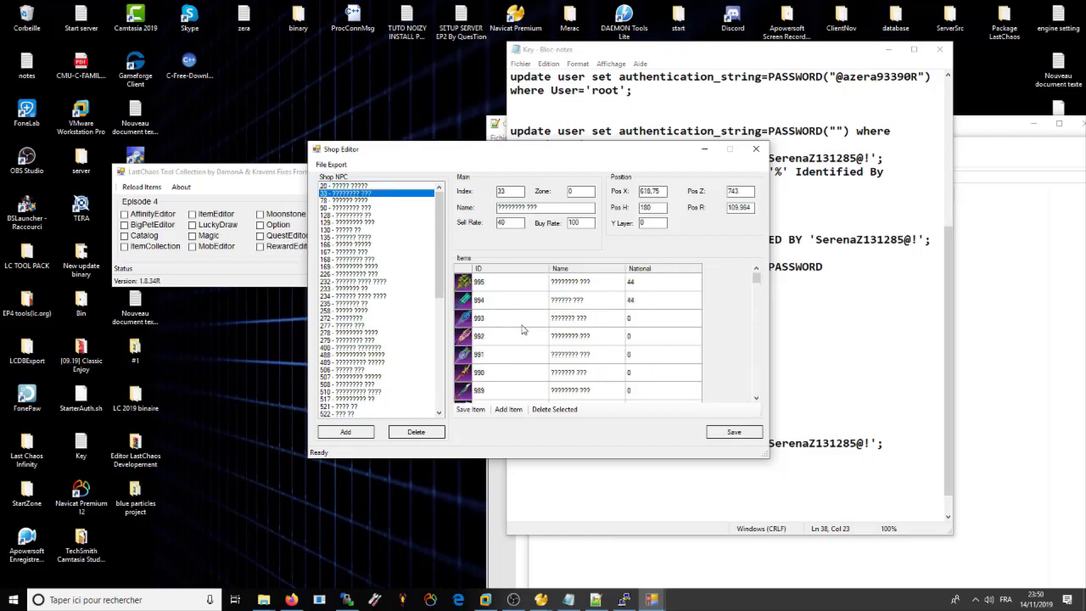
pyautogui.scroll(-5, 496, 304)
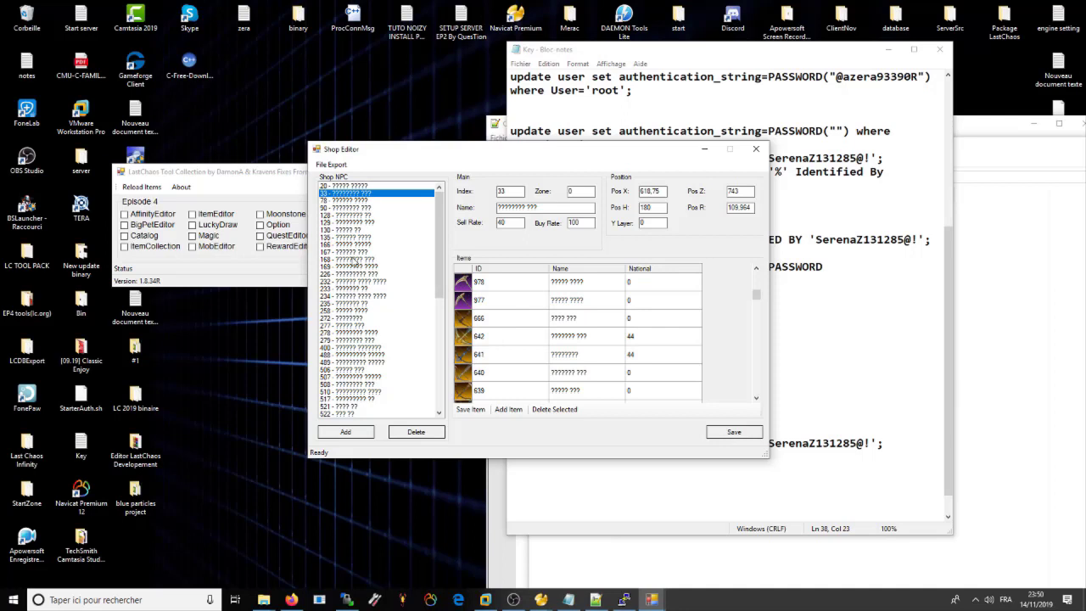
pyautogui.click(756, 149)
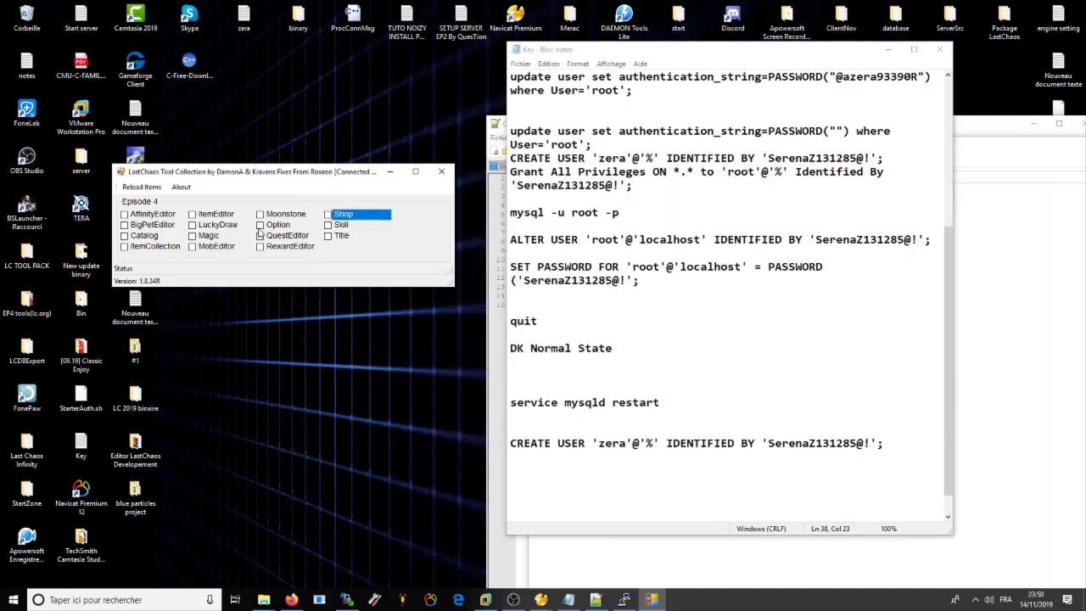
# - Open ItemEditor from the tool collection, reposition its window, and select item 2
pyautogui.click(193, 218)
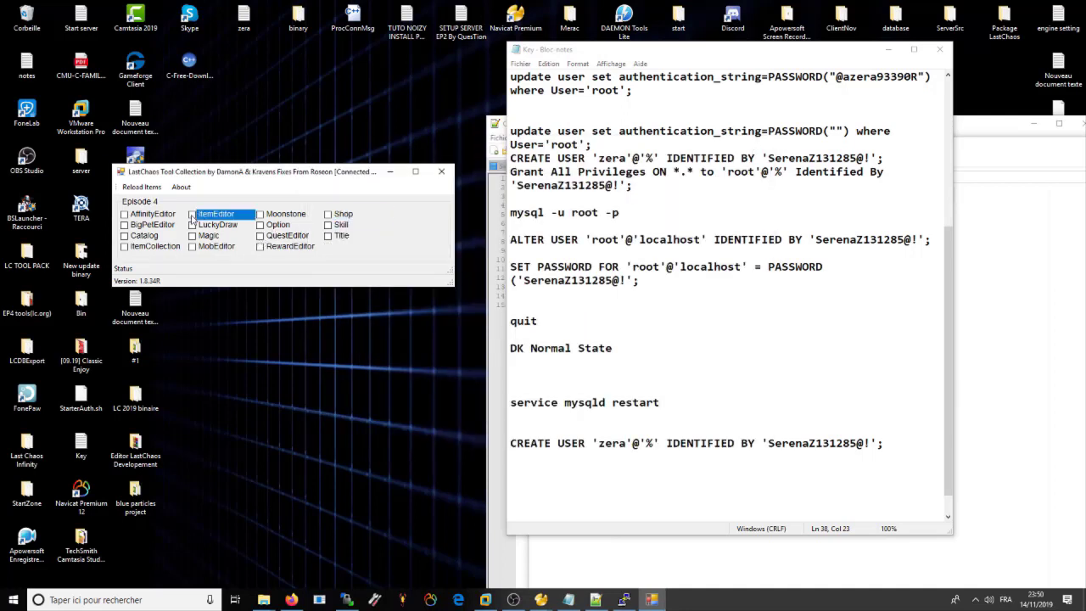
pyautogui.doubleClick(221, 222)
pyautogui.moveTo(463, 96); pyautogui.dragTo(523, 111)
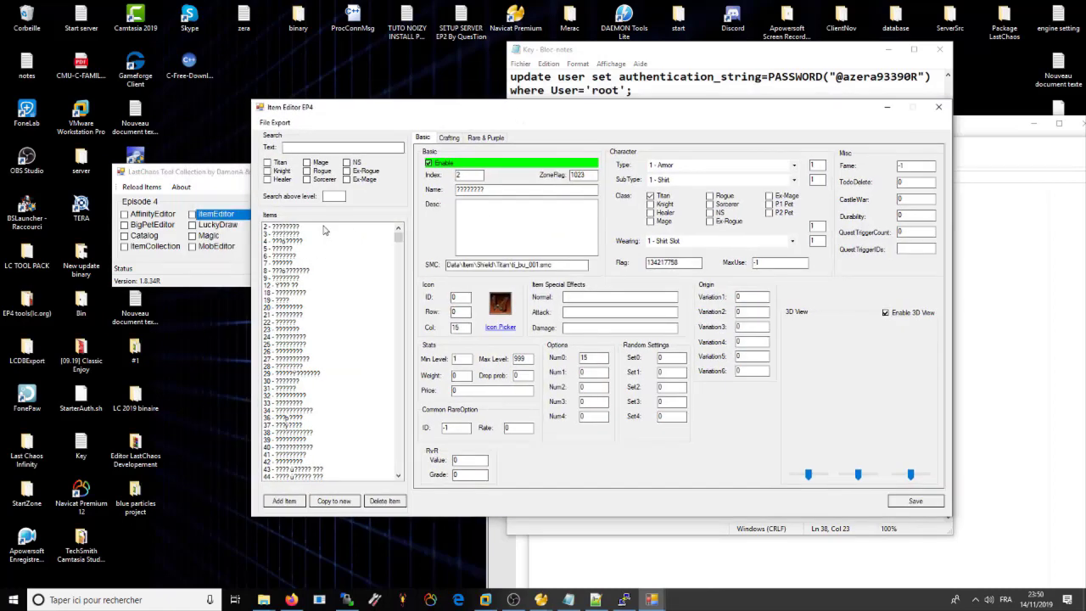
pyautogui.moveTo(420, 112); pyautogui.dragTo(477, 117)
pyautogui.click(363, 235)
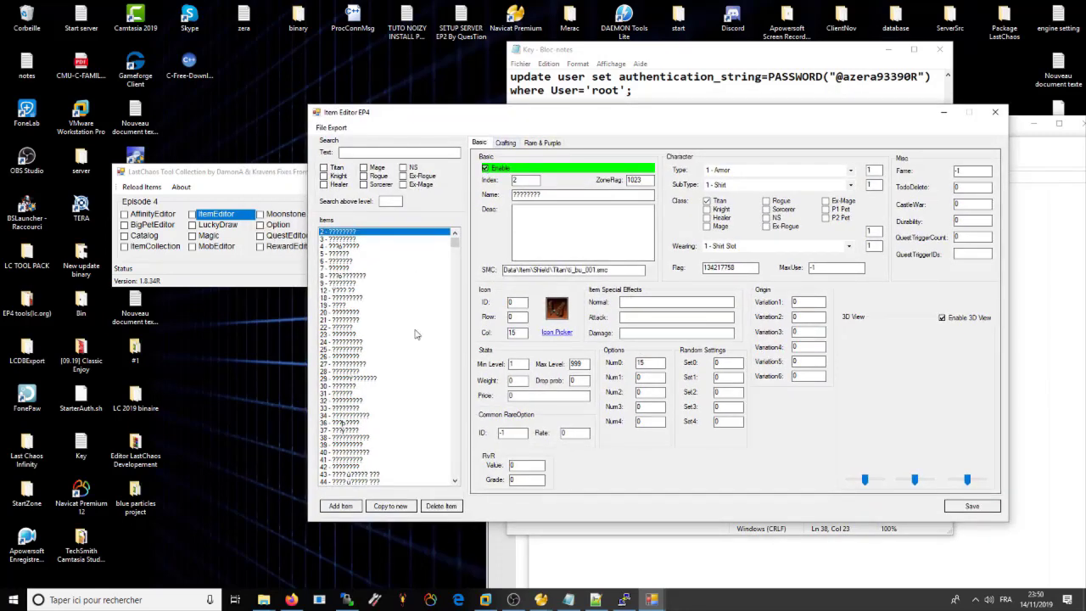
# - Review item 2's Crafting and Rare & Purple settings, and return to its Basic settings
pyautogui.click(634, 194)
pyautogui.click(505, 142)
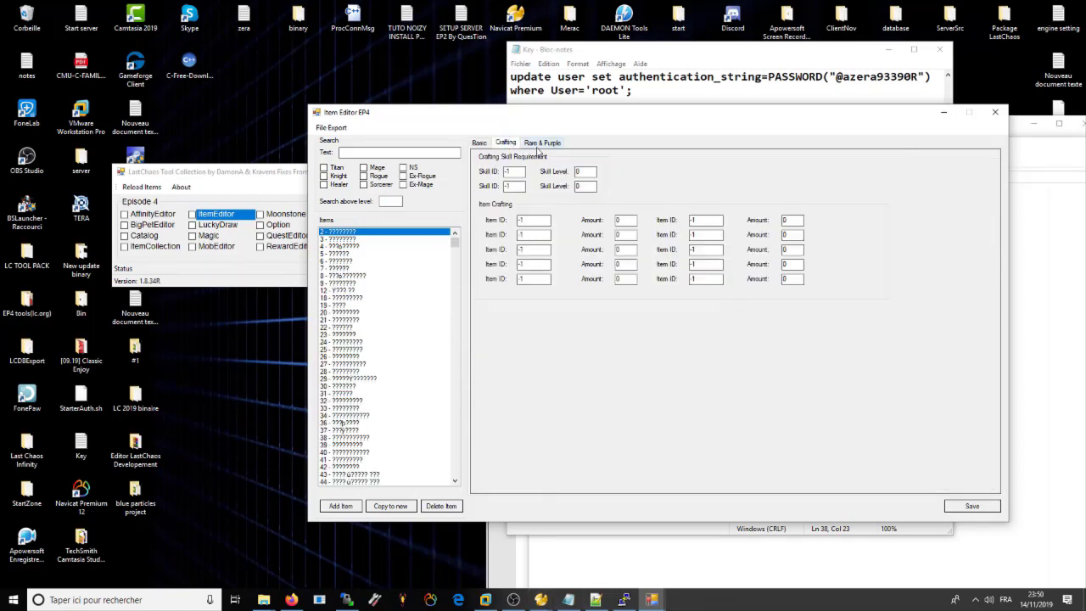
pyautogui.click(541, 142)
pyautogui.click(479, 144)
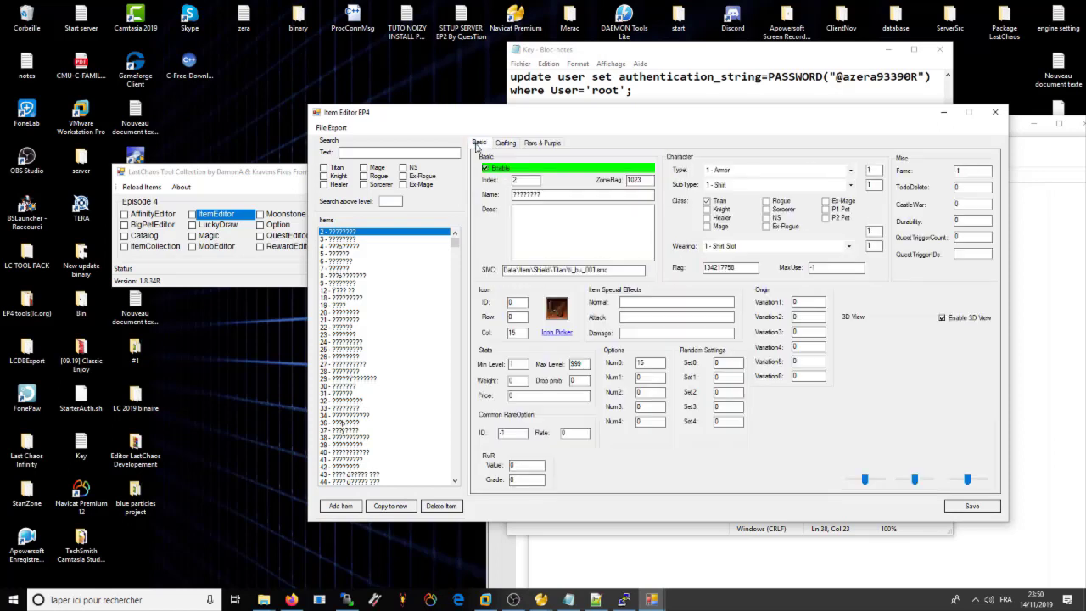
# - Open AffinityEditor from the tool collection, browse the affinities down to number 16, and close the editor
pyautogui.click(221, 210)
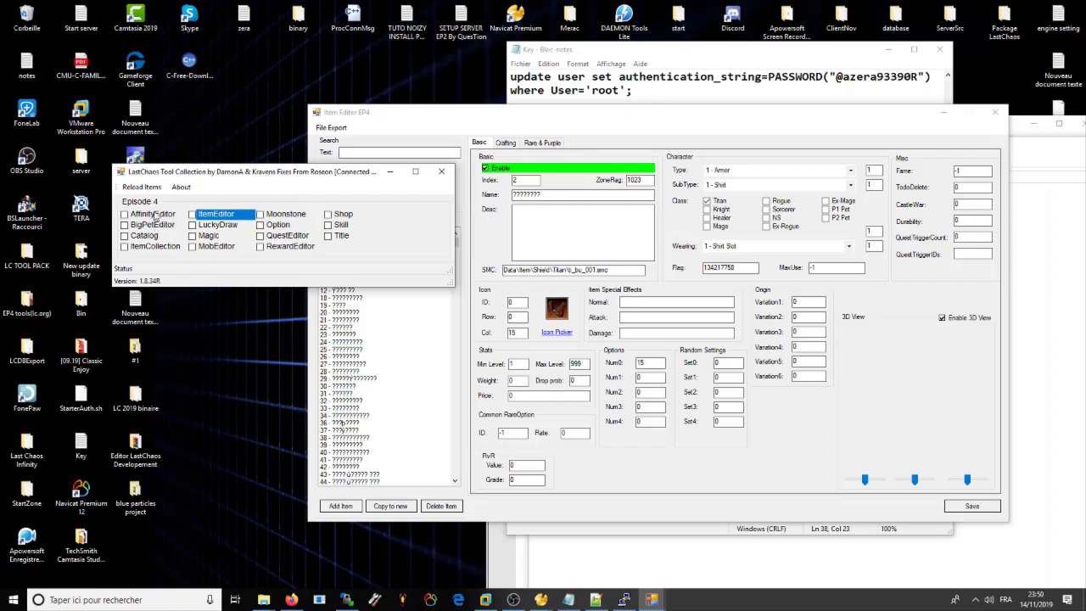
pyautogui.doubleClick(153, 214)
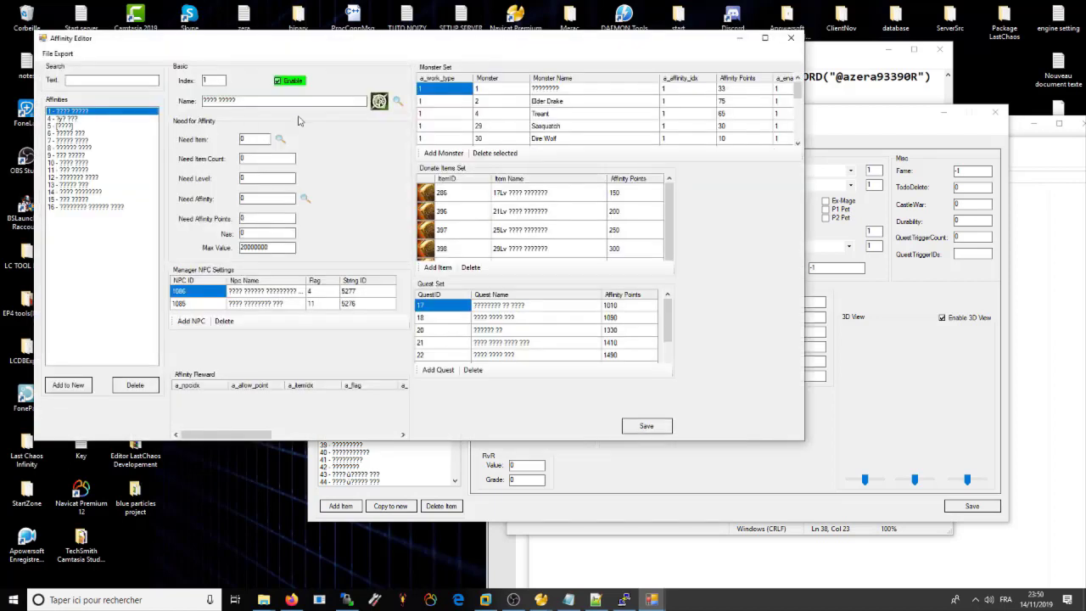
pyautogui.moveTo(113, 124); pyautogui.dragTo(102, 202)
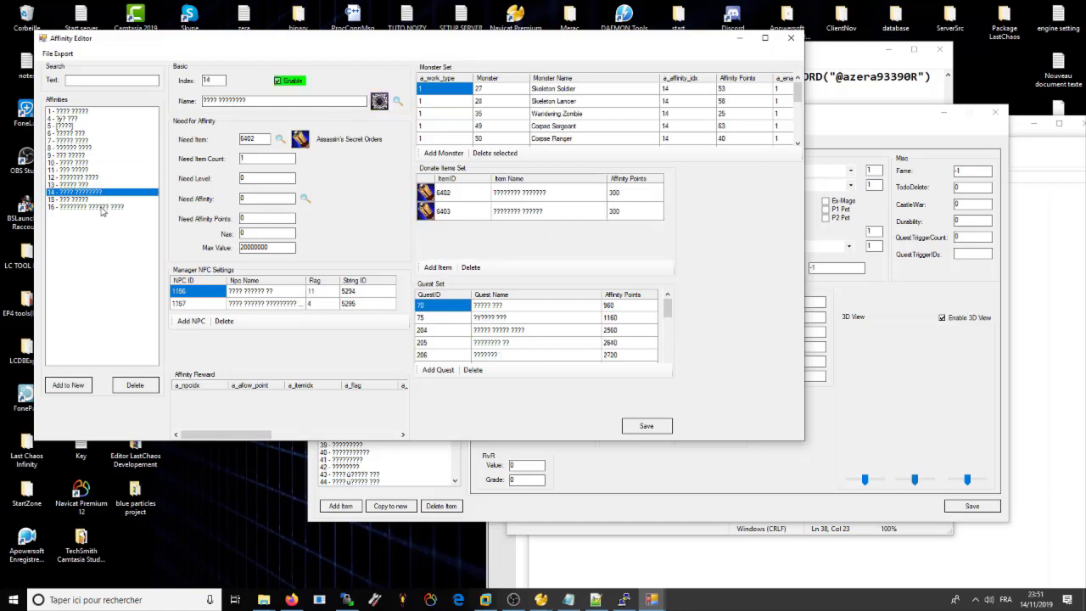
pyautogui.click(108, 208)
pyautogui.click(791, 38)
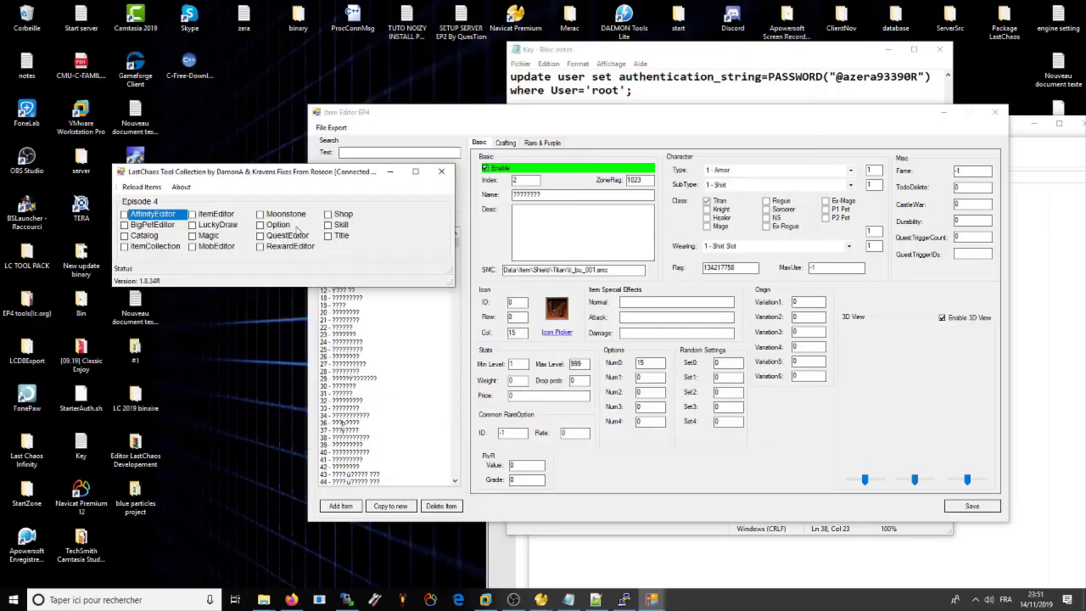
# - View the Option editor and close it, then browse the Title editor's list to its end and close it
pyautogui.doubleClick(270, 226)
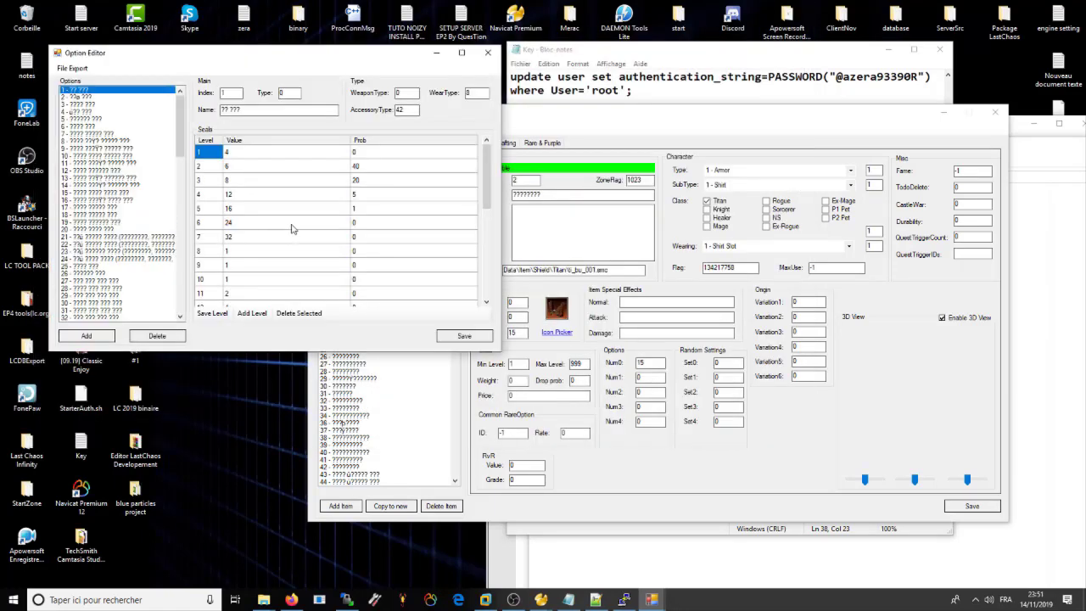
pyautogui.click(488, 51)
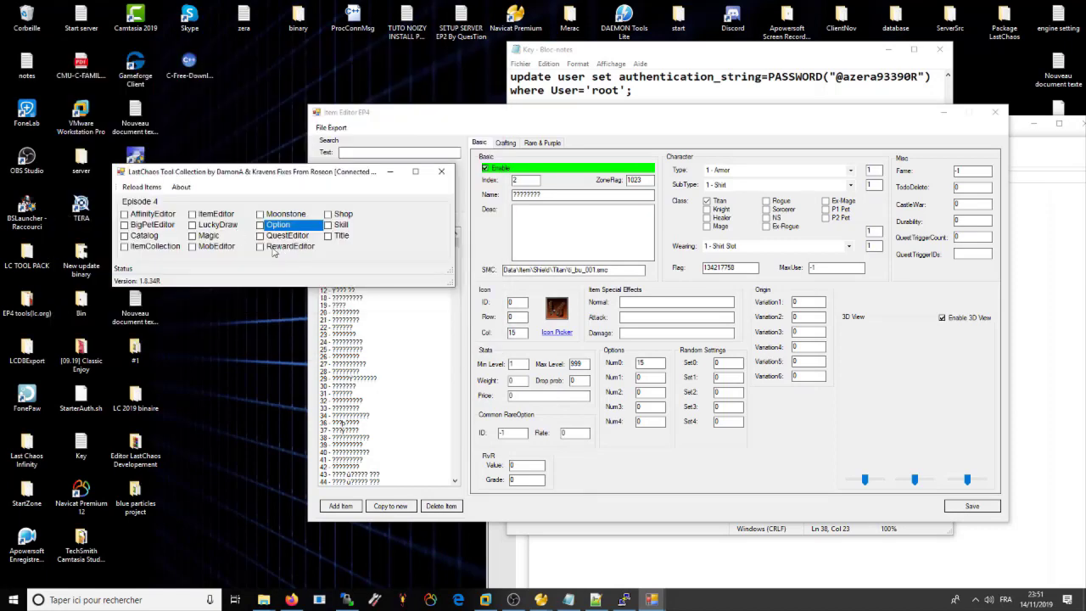
pyautogui.doubleClick(334, 238)
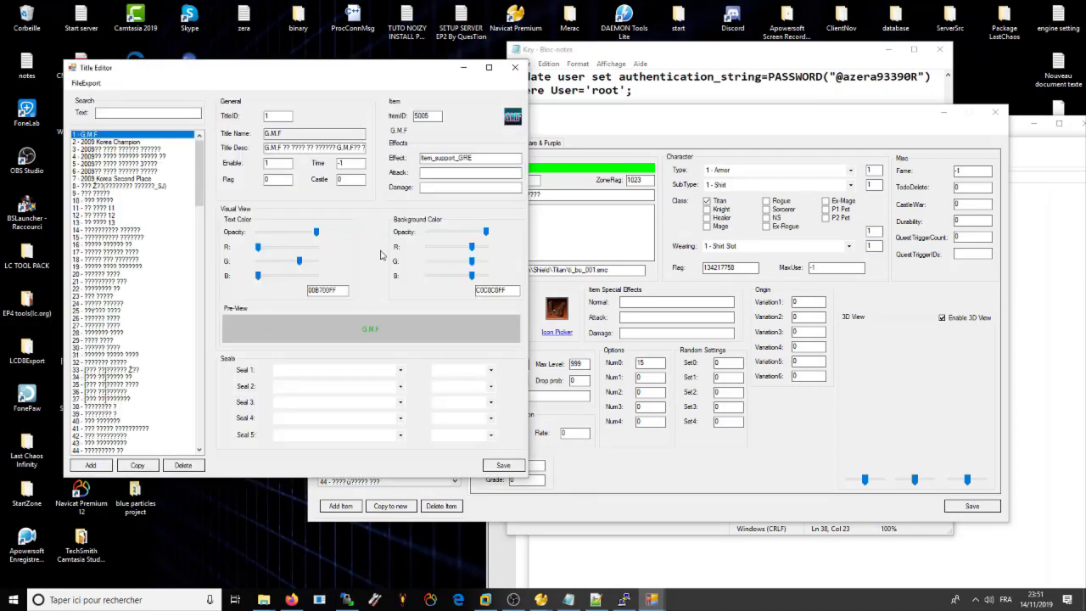
pyautogui.moveTo(204, 181); pyautogui.dragTo(208, 199)
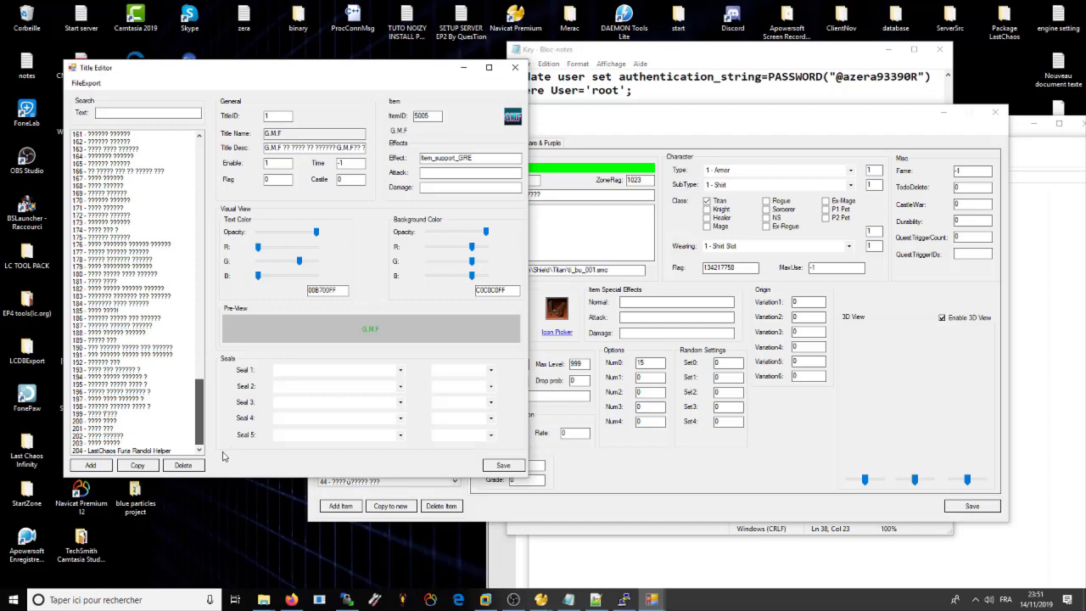
pyautogui.click(512, 68)
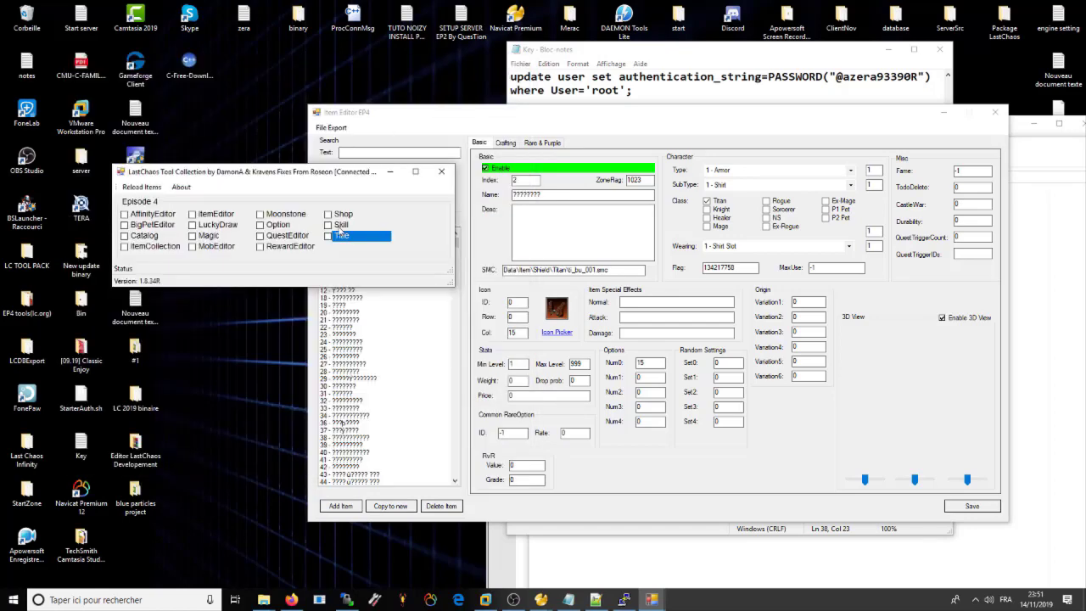
# - Open the Skill editor, reposition it, and filter the skills by class 0 - Titan and job 1 - Highlander
pyautogui.click(337, 224)
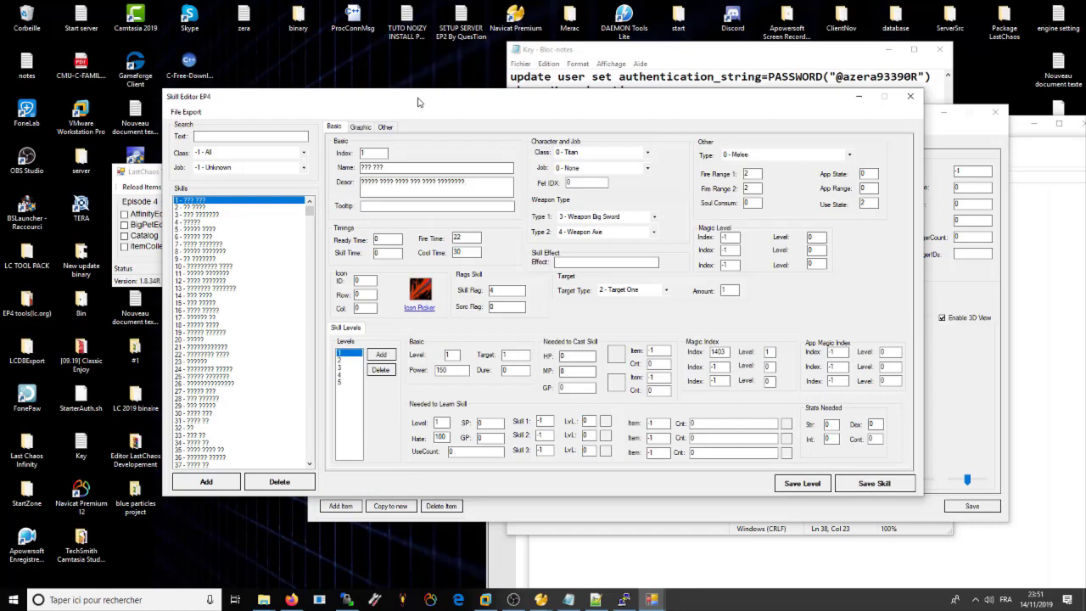
pyautogui.moveTo(417, 102); pyautogui.dragTo(419, 127)
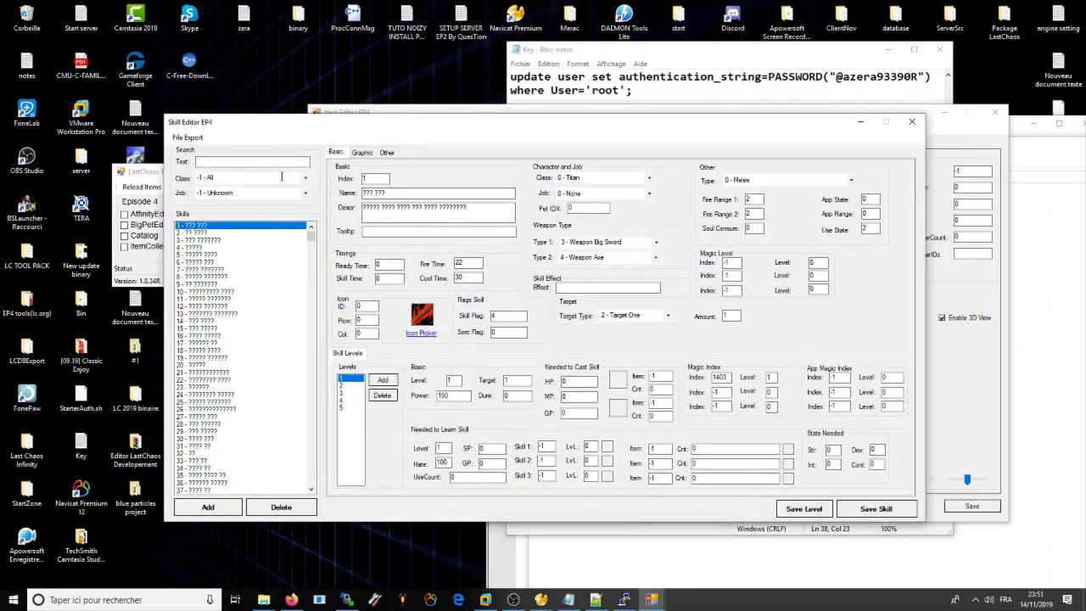
pyautogui.click(307, 180)
pyautogui.click(307, 180)
pyautogui.click(307, 194)
pyautogui.click(304, 194)
pyautogui.click(306, 179)
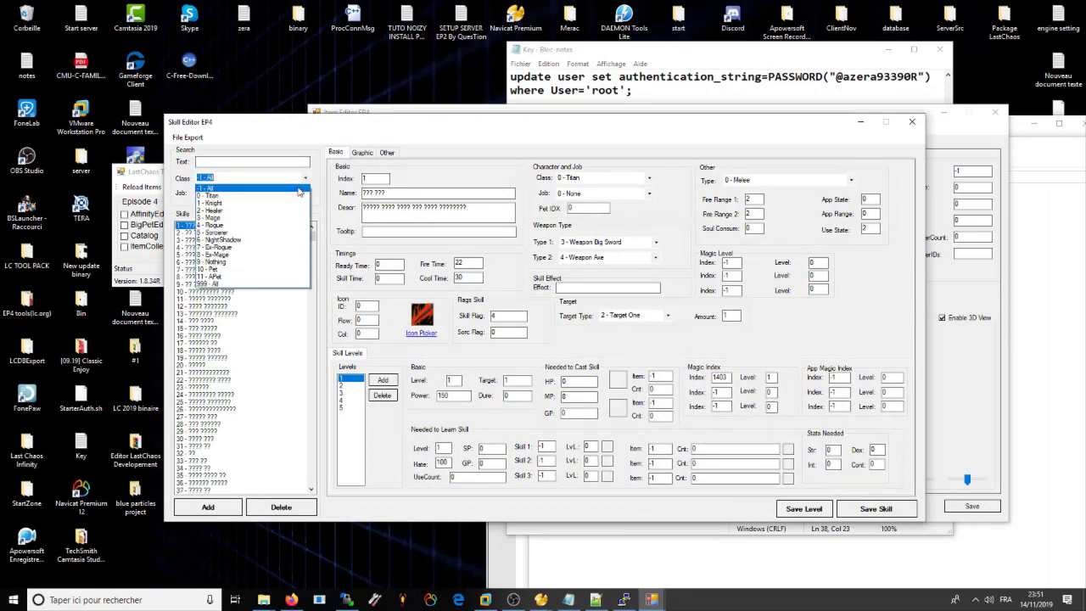
pyautogui.click(287, 195)
pyautogui.click(307, 195)
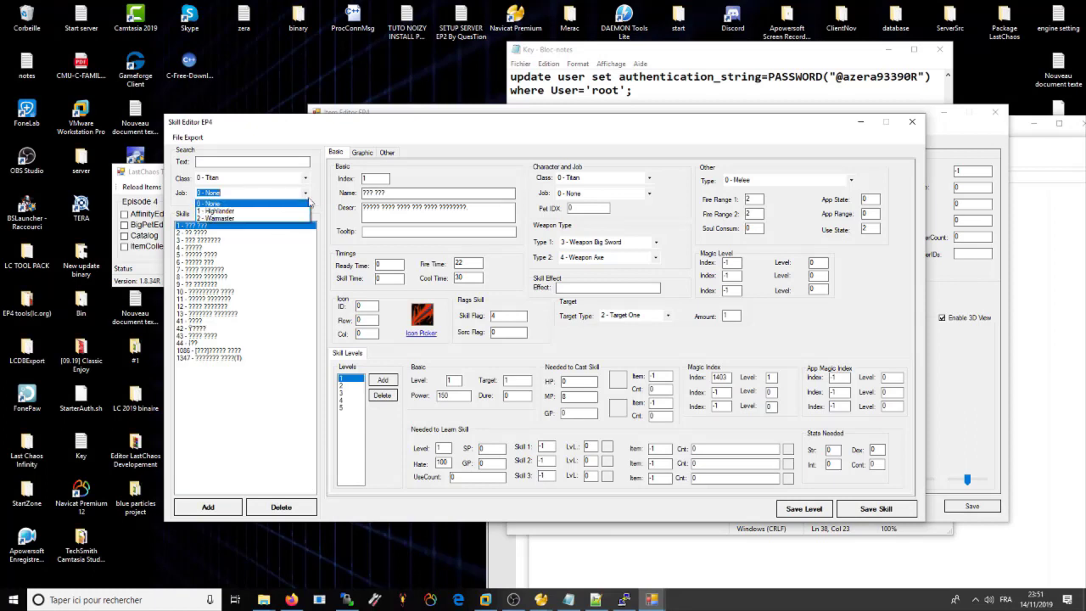
pyautogui.click(296, 210)
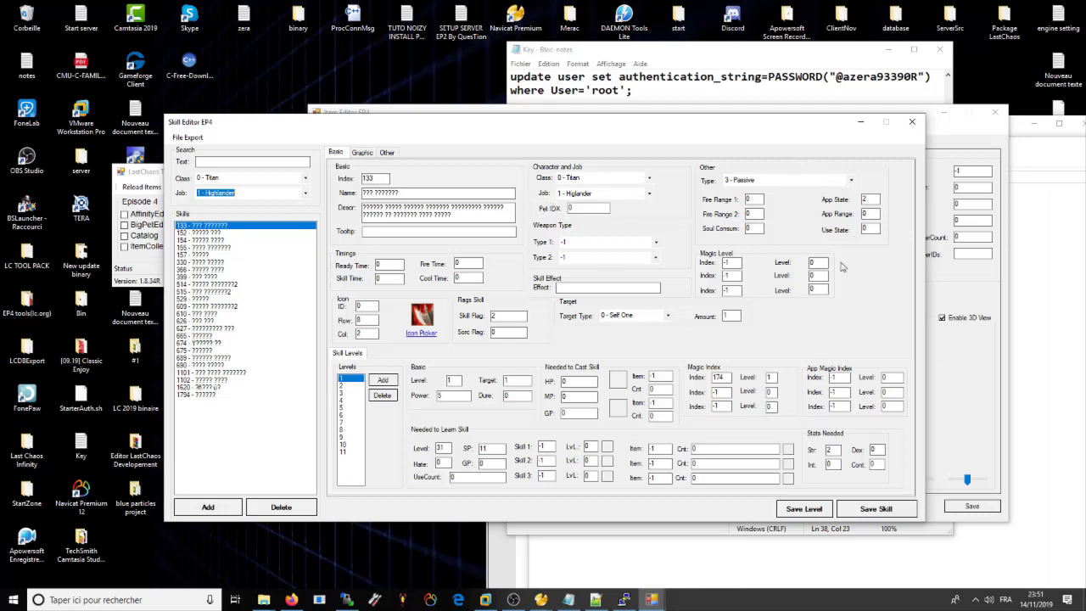
# - Select skill 152 and inspect its Graphic and Other settings, including the first fire animation
pyautogui.click(229, 233)
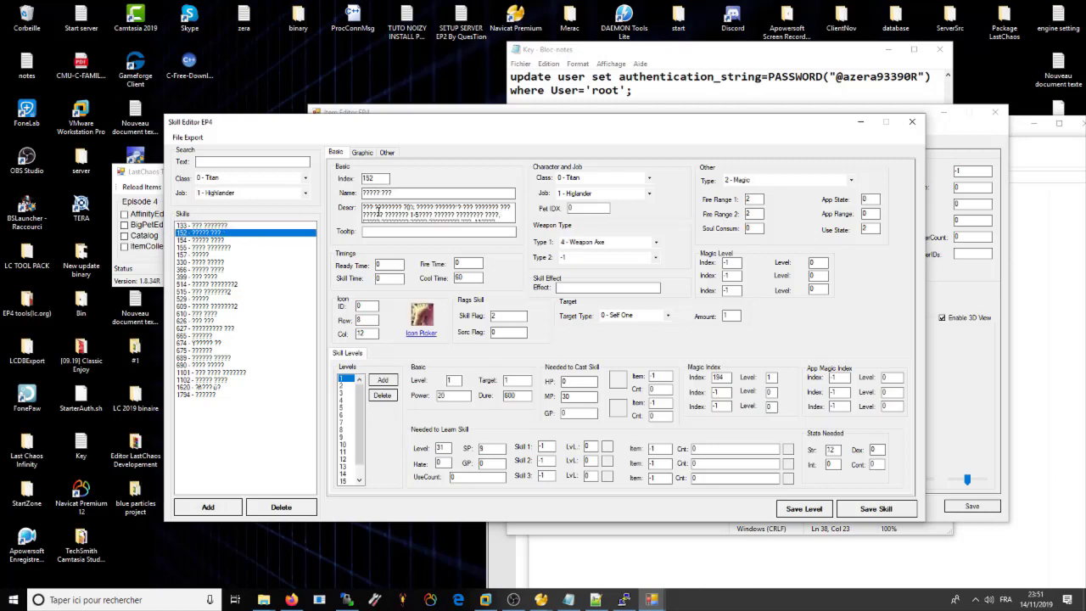
pyautogui.click(363, 153)
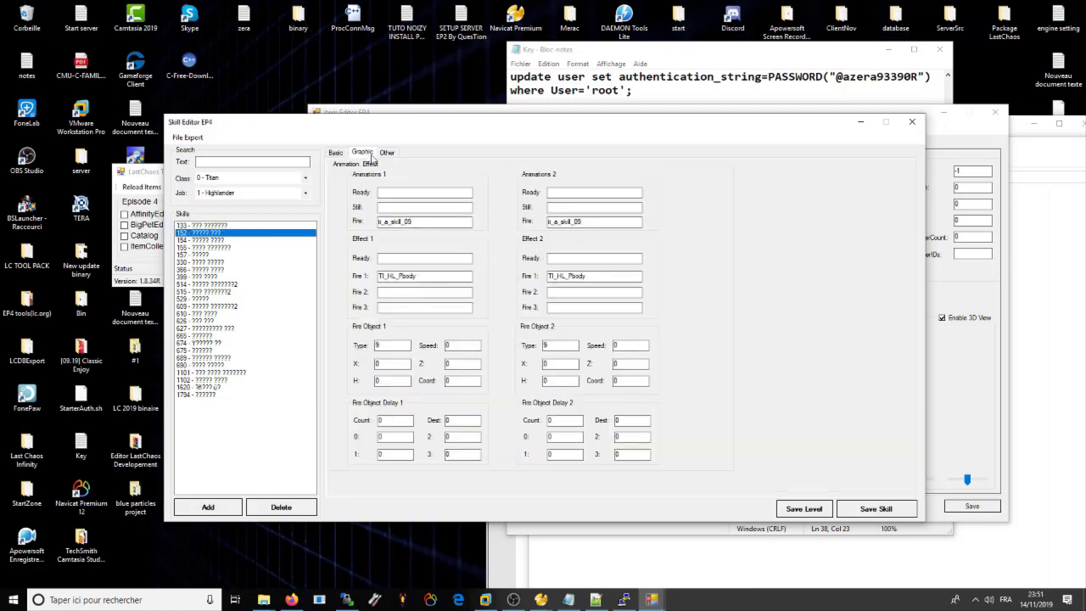
pyautogui.doubleClick(433, 222)
pyautogui.press('End')
pyautogui.click(388, 152)
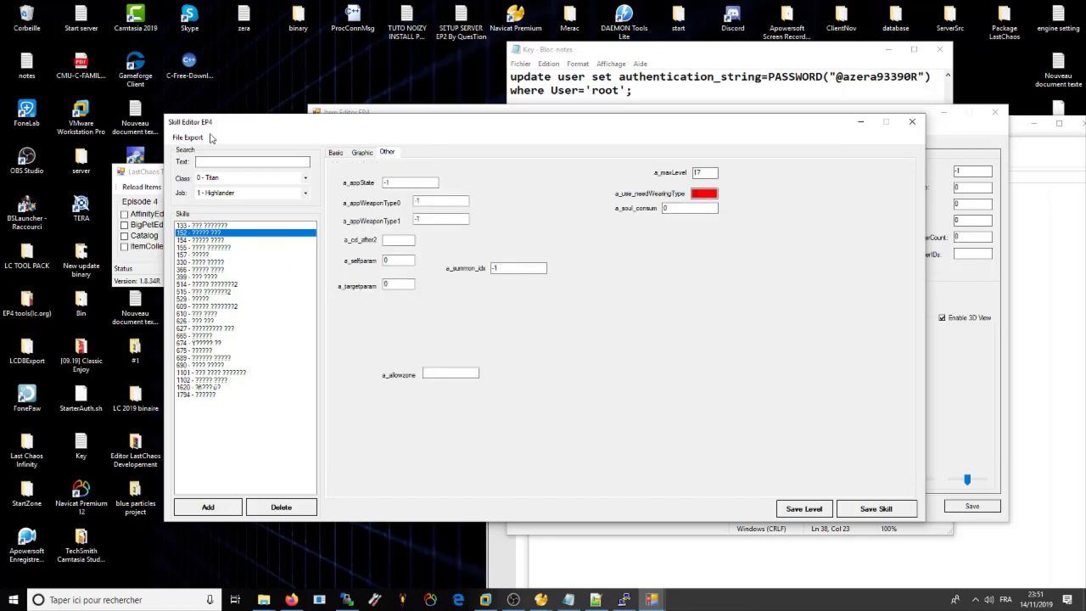
# - Return to skill 152's Basic settings, look over its skill levels, and close the Skill editor
pyautogui.click(336, 153)
pyautogui.press('Down')
pyautogui.press('Down')
pyautogui.press('Down')
pyautogui.press('Down')
pyautogui.press('Down')
pyautogui.press('Down')
pyautogui.press('Down')
pyautogui.press('Down')
pyautogui.press('Down')
pyautogui.press('Down')
pyautogui.press('Down')
pyautogui.press('Down')
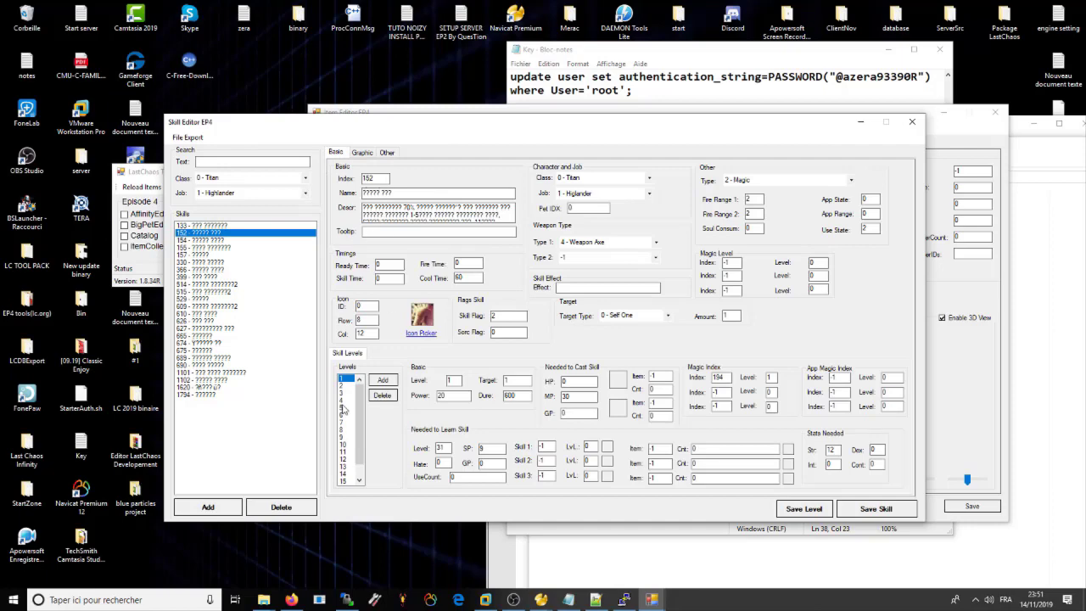
pyautogui.click(912, 122)
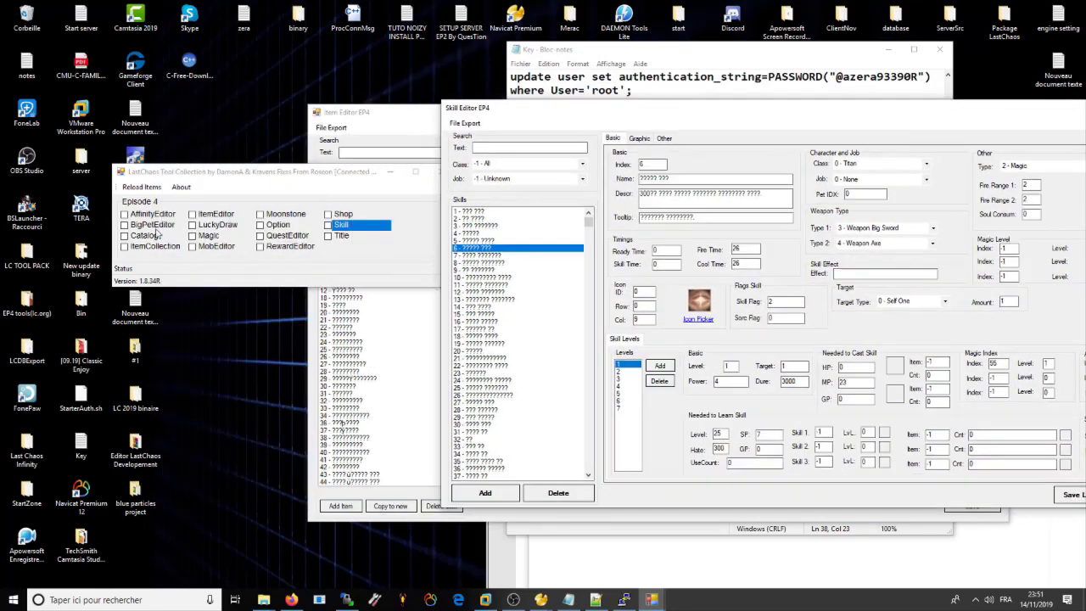
# - Open the Magic editor beside skill 6 in the Skill editor and search for magic 55
pyautogui.click(208, 235)
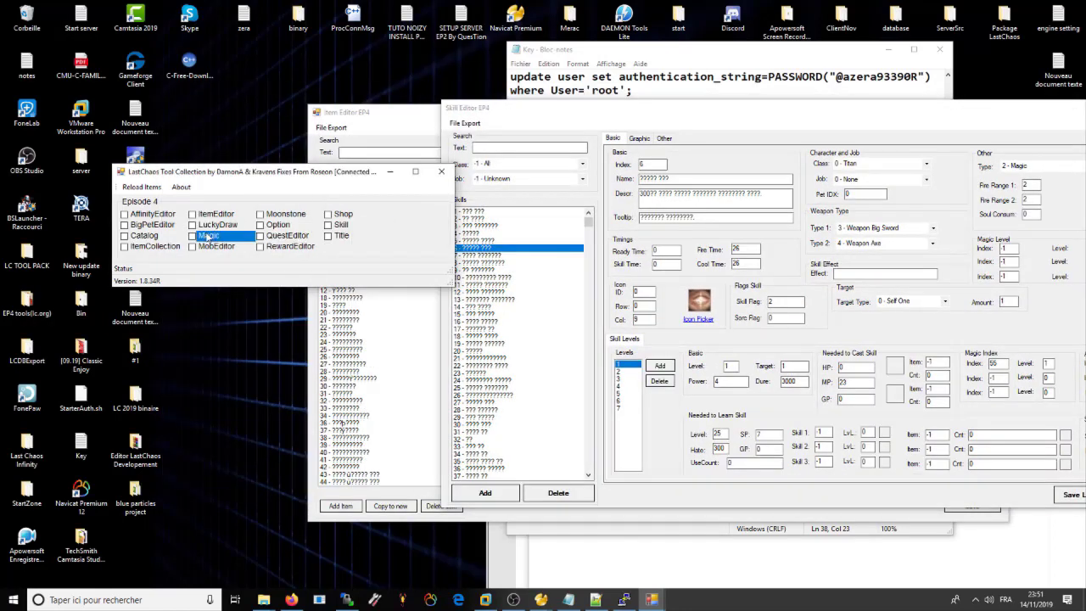
pyautogui.moveTo(424, 92); pyautogui.dragTo(384, 130)
pyautogui.click(657, 163)
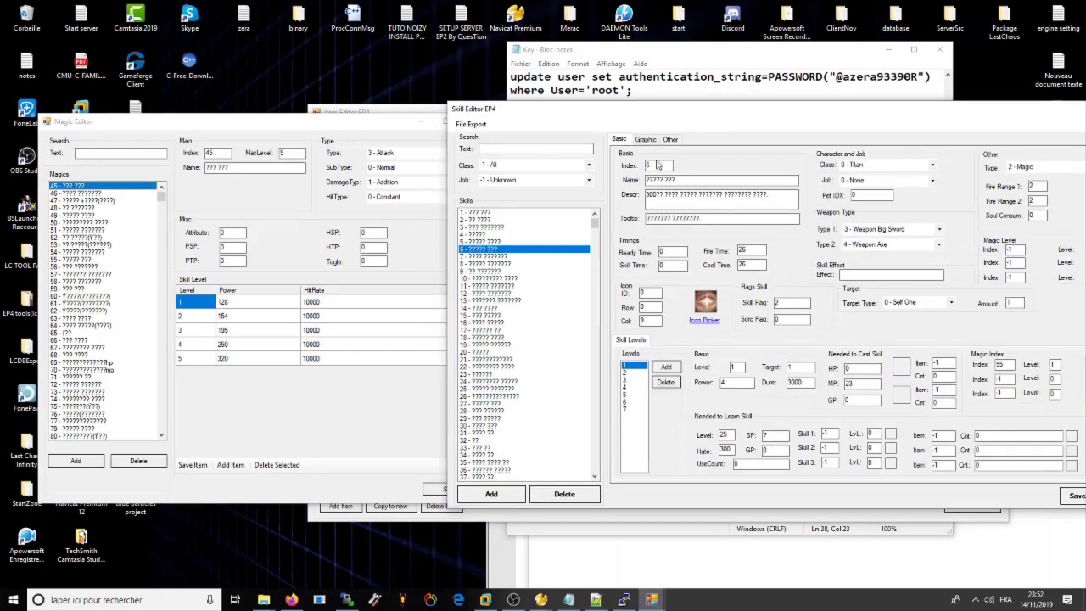
pyautogui.moveTo(738, 116); pyautogui.dragTo(627, 117)
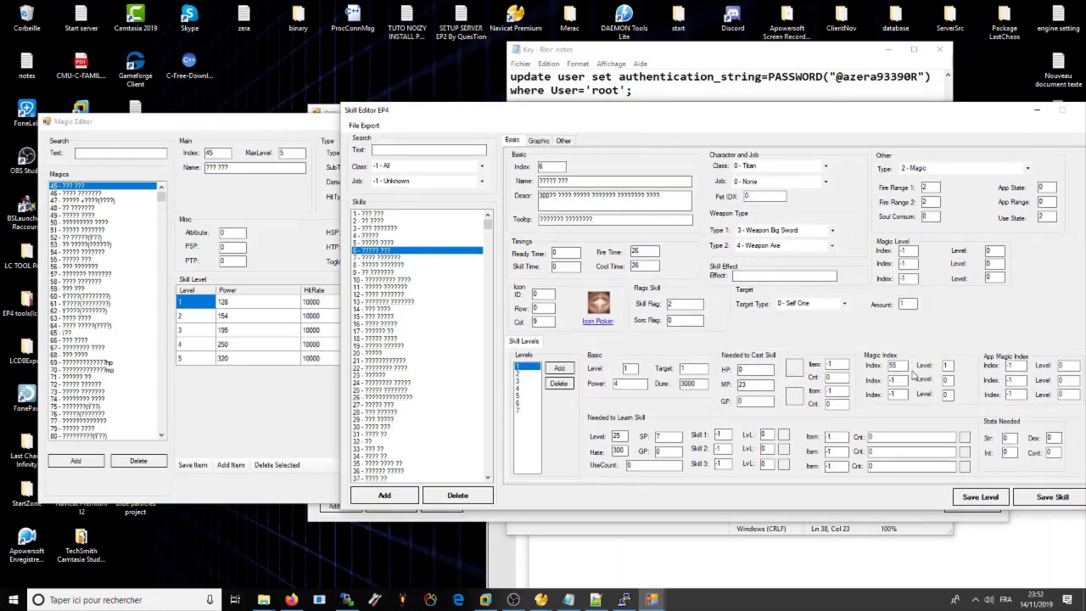
pyautogui.click(120, 153)
pyautogui.write('55')
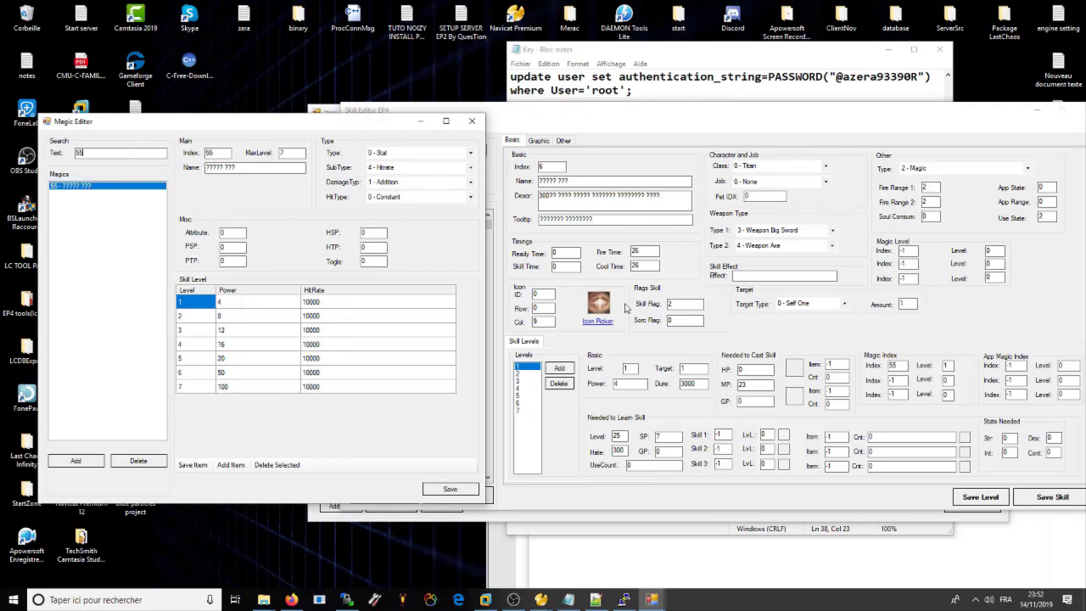
# - Compare level 7 of skill 6 with the level 7 row of magic 55
pyautogui.click(523, 370)
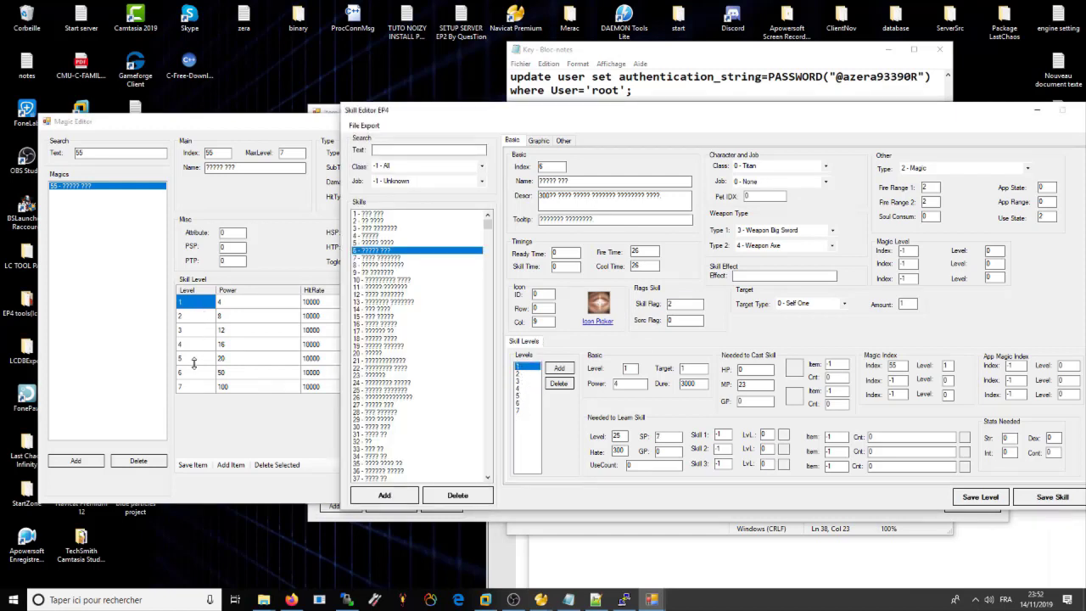
pyautogui.click(525, 412)
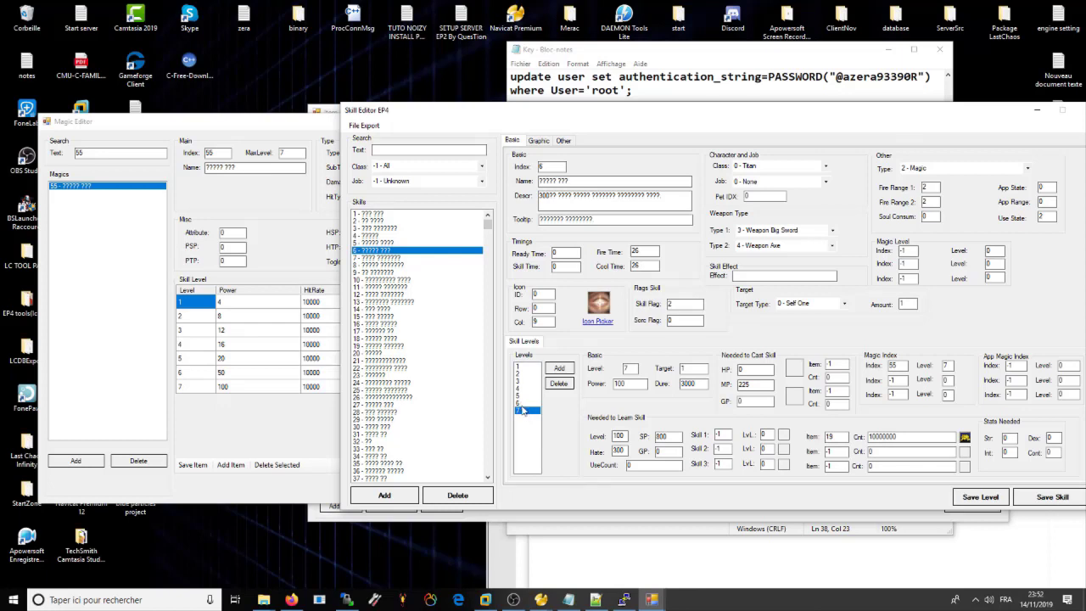
pyautogui.click(202, 387)
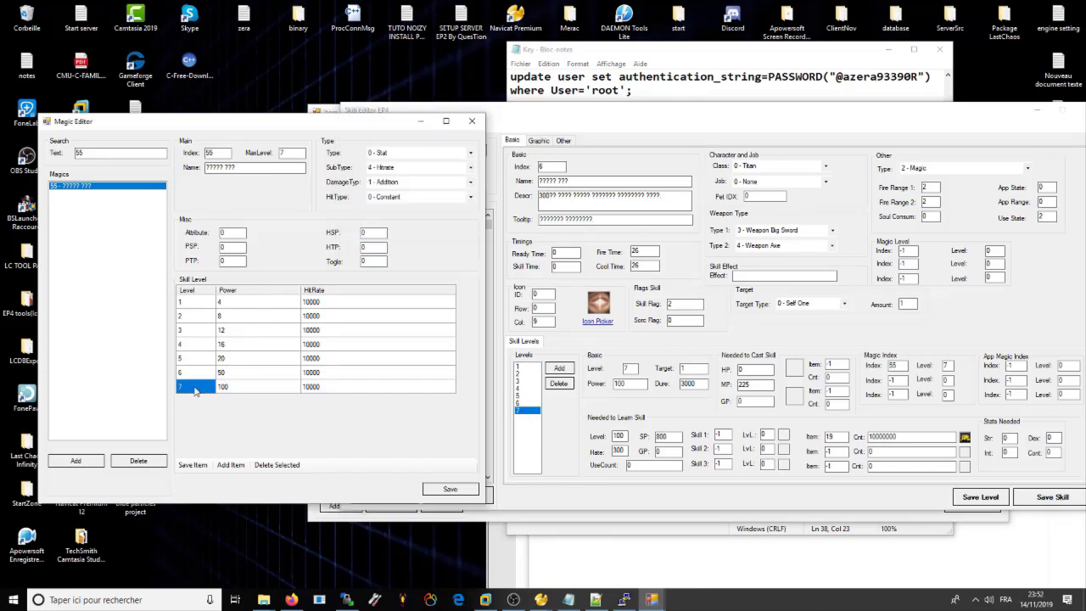
# - Compare the level 7 power of magic 55 and skill 6, and close the Skill, Magic and Item editors
pyautogui.click(265, 390)
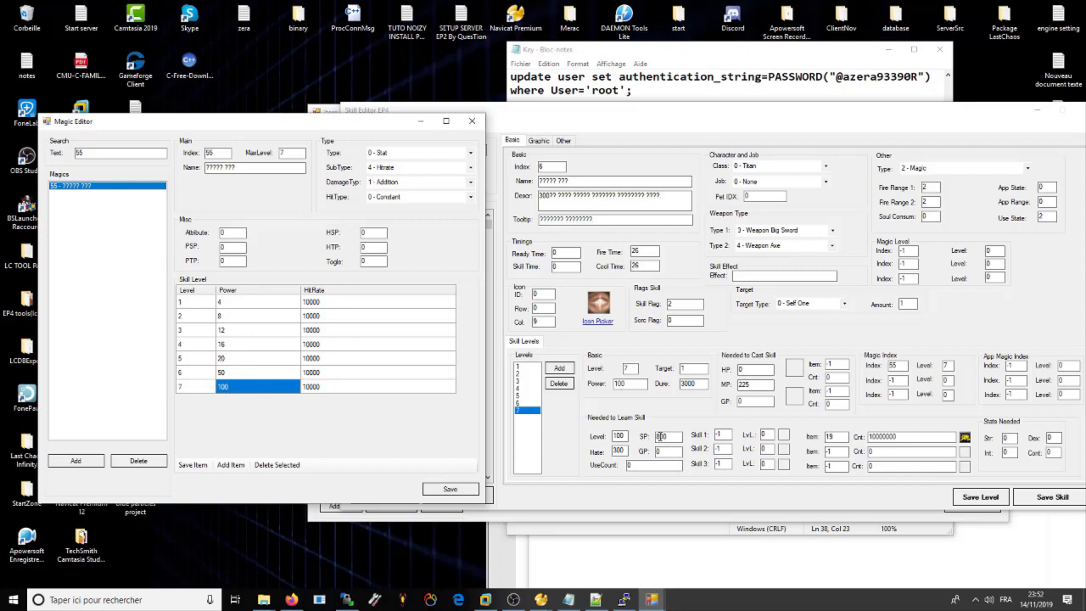
pyautogui.click(642, 384)
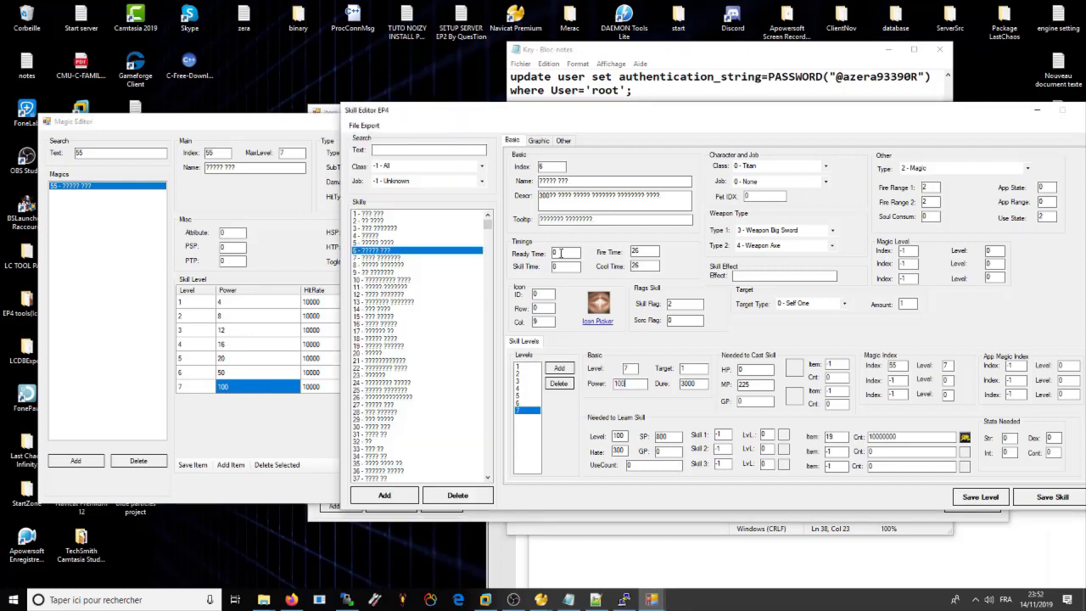
pyautogui.moveTo(709, 110); pyautogui.dragTo(476, 115)
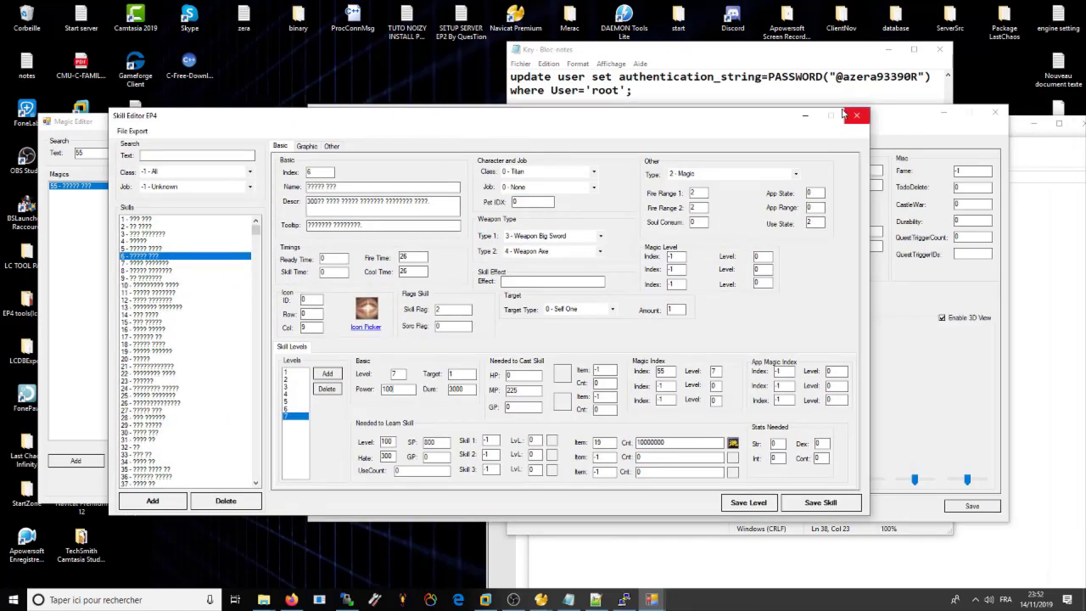
pyautogui.click(307, 147)
pyautogui.click(857, 115)
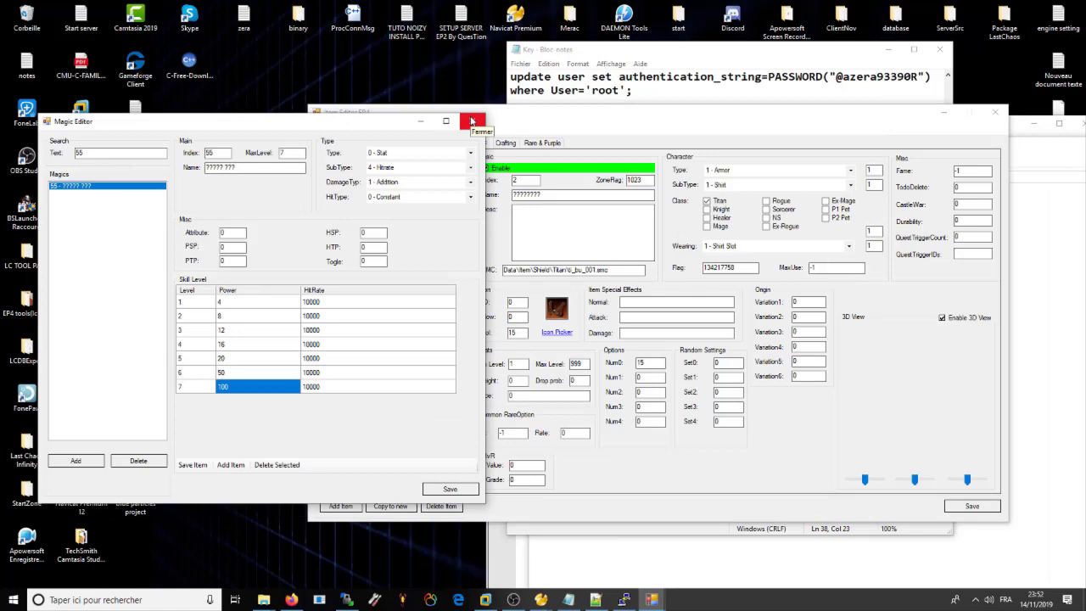
pyautogui.click(472, 122)
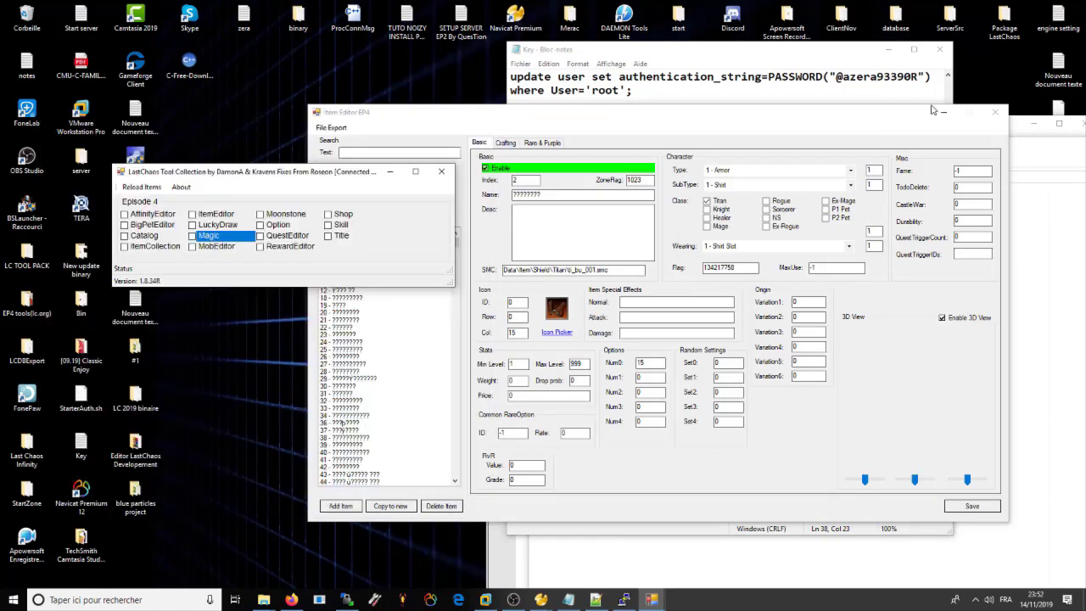
pyautogui.click(995, 111)
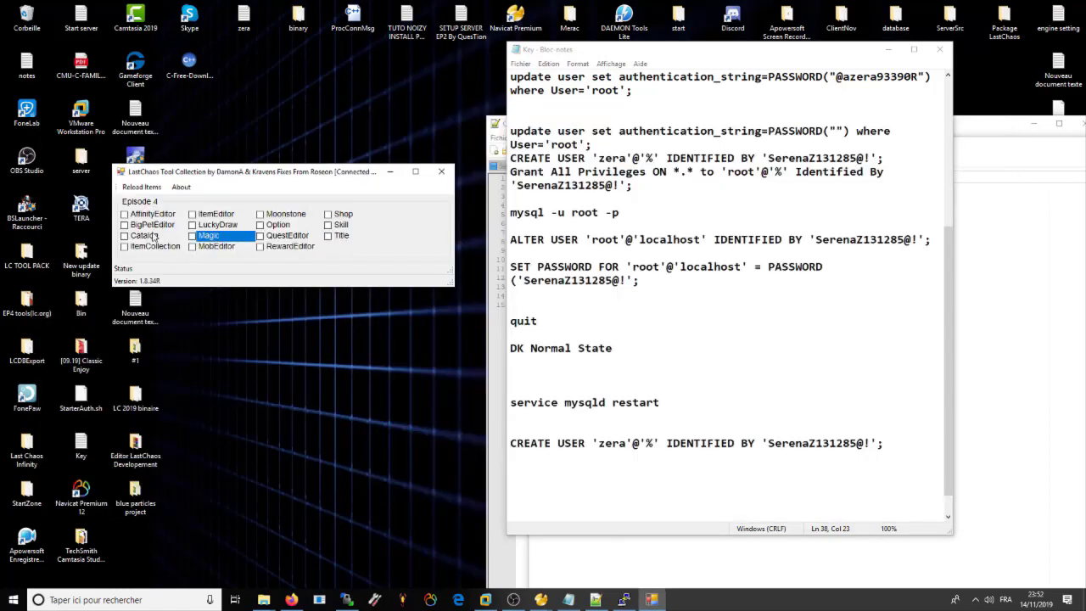
# - Open the Catalog editor, browse its packages through to the end of the list, and close it
pyautogui.click(144, 236)
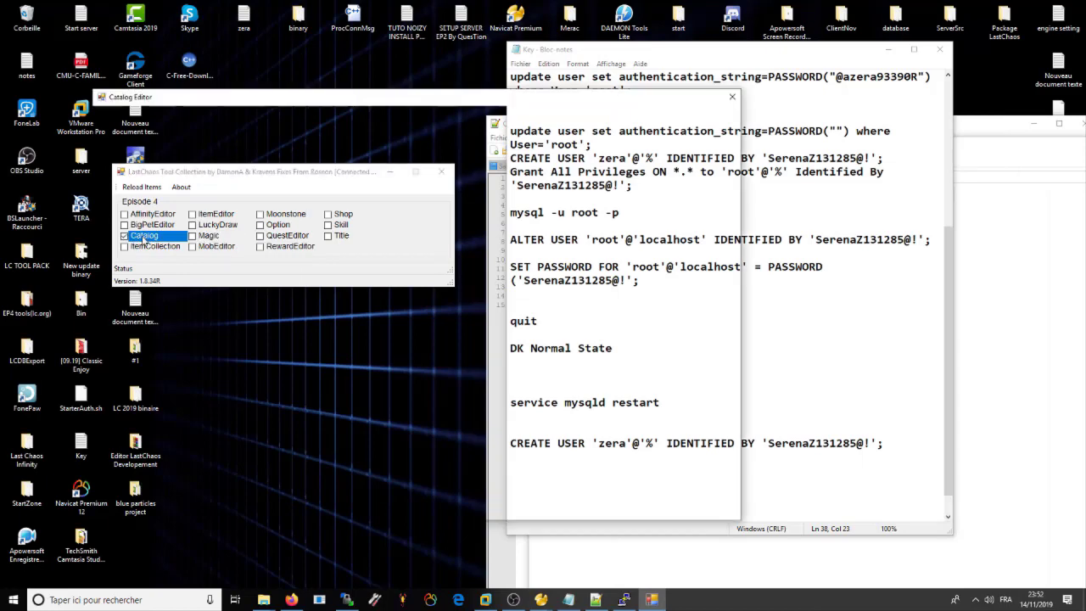
pyautogui.press('Down')
pyautogui.press('Down')
pyautogui.press('Down')
pyautogui.press('Down')
pyautogui.press('Down')
pyautogui.press('Down')
pyautogui.press('Down')
pyautogui.press('Down')
pyautogui.press('Down')
pyautogui.press('Down')
pyautogui.press('Down')
pyautogui.press('Down')
pyautogui.press('Down')
pyautogui.press('Down')
pyautogui.press('Down')
pyautogui.press('Down')
pyautogui.press('Down')
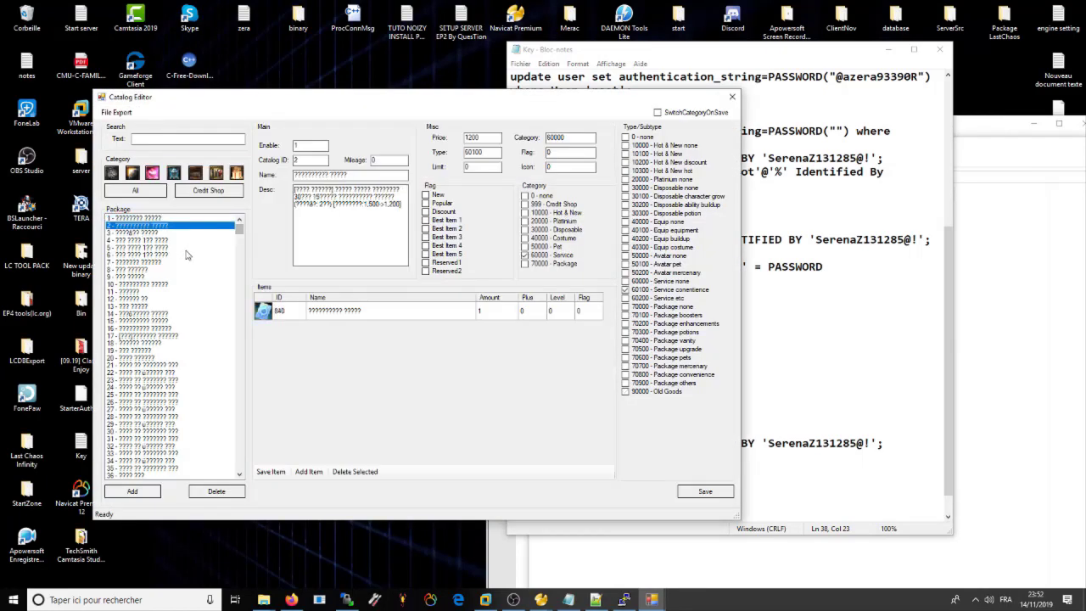
pyautogui.scroll(-3, 237, 245)
pyautogui.scroll(1, 237, 245)
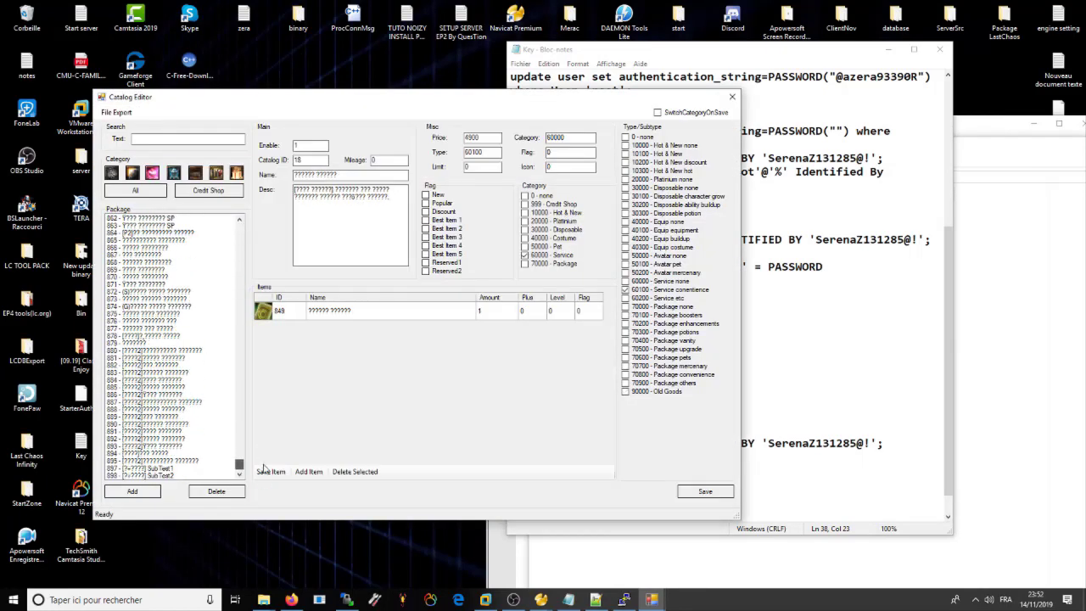
pyautogui.click(733, 97)
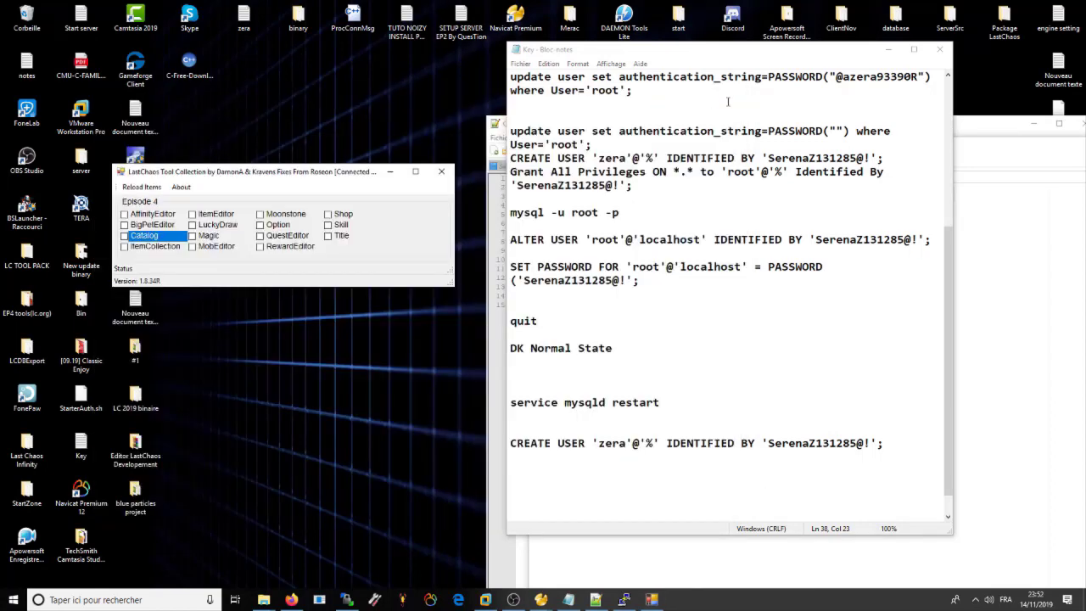
# - Open the Mob editor and look through the monster names down to the end of the list
pyautogui.click(212, 246)
pyautogui.doubleClick(212, 246)
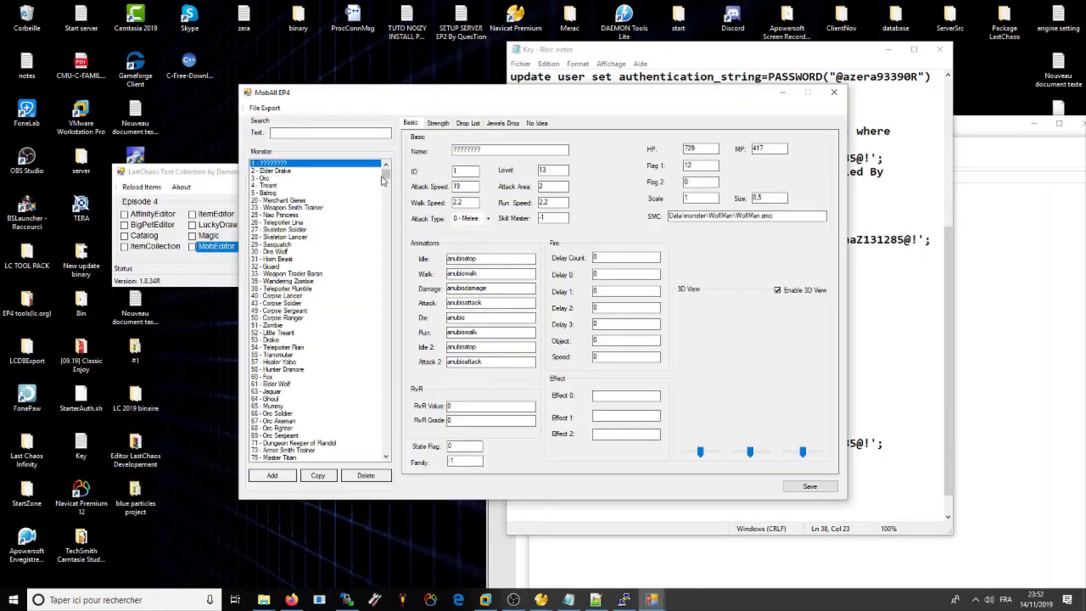
pyautogui.moveTo(386, 174); pyautogui.dragTo(387, 447)
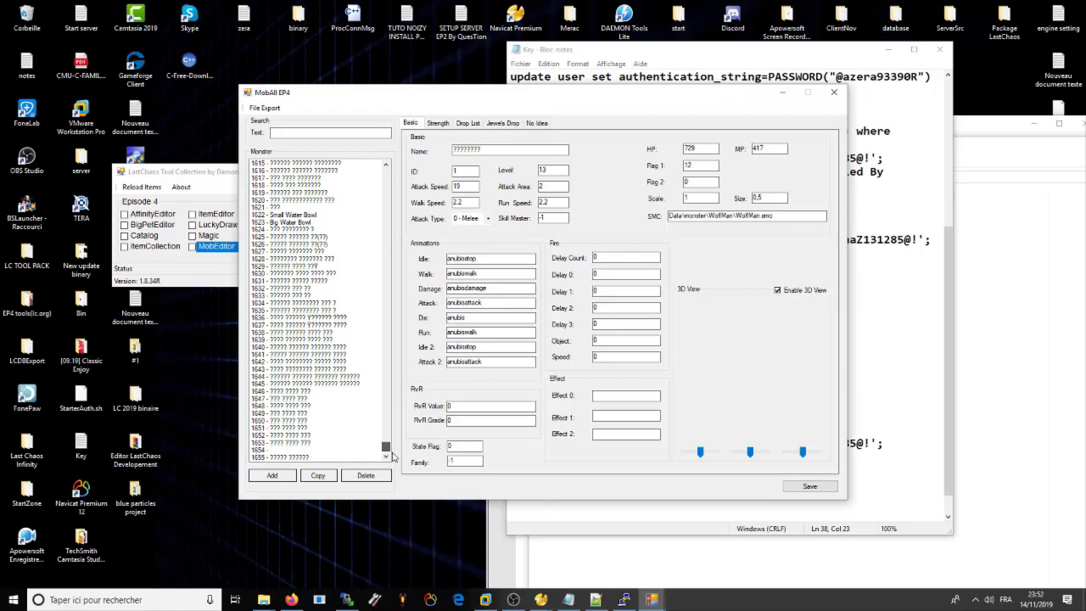
# - Switch to the t_npc table in Navicat and copy the a_name_usa column of page 2, starting from its first record
pyautogui.click(541, 599)
pyautogui.click(641, 556)
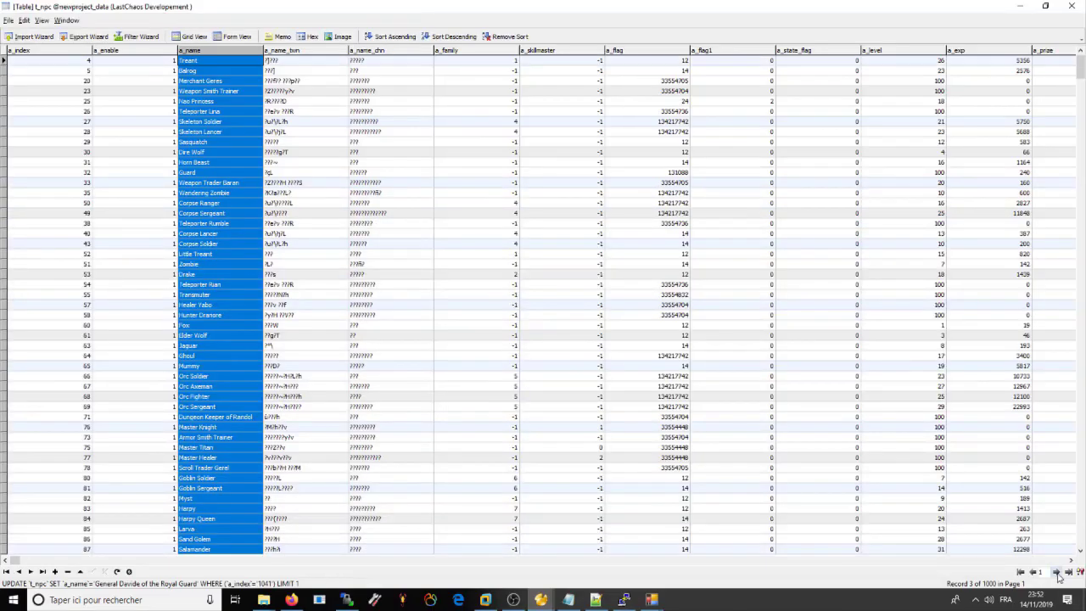
pyautogui.click(1057, 571)
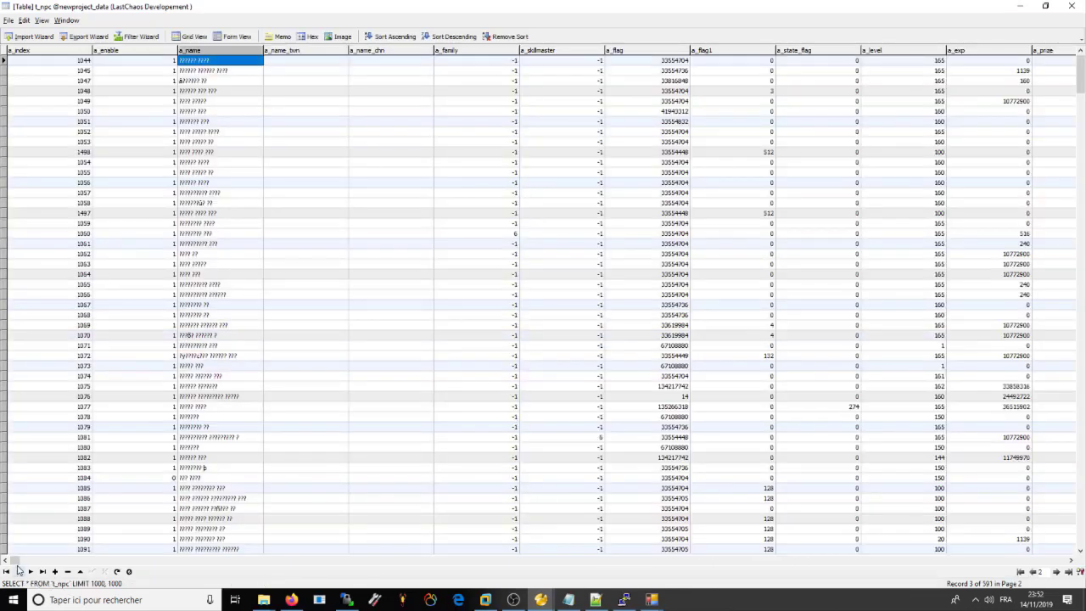
pyautogui.click(128, 561)
pyautogui.moveTo(53, 560); pyautogui.dragTo(637, 561)
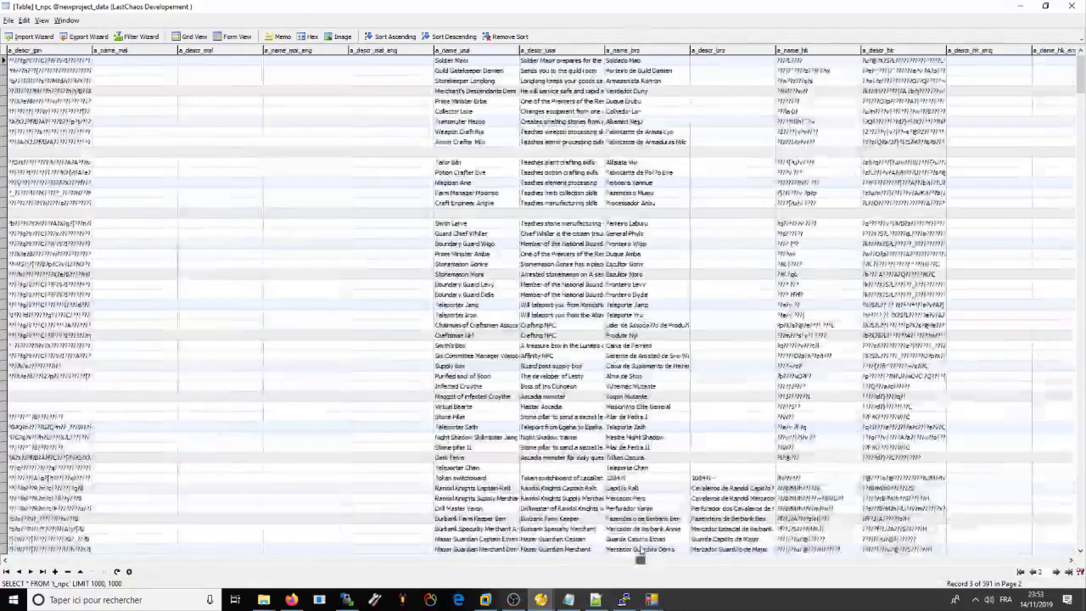
pyautogui.click(477, 52)
pyautogui.scroll(1, 477, 51)
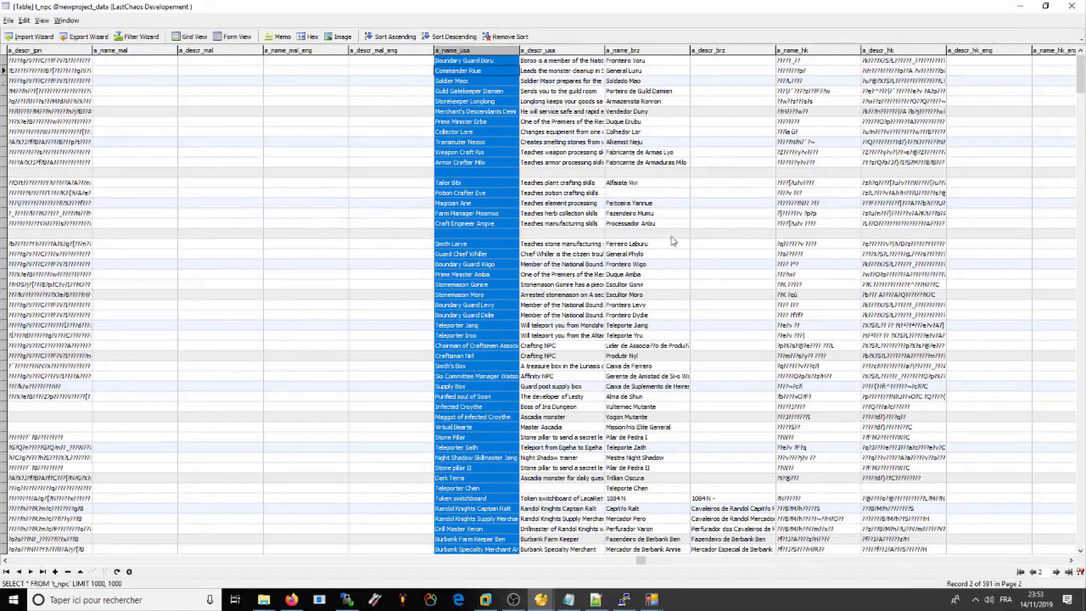
pyautogui.press('Up')
pyautogui.press('Up')
# - Paste the copied US names over the a_name column on page 2 of t_npc and minimize the table window
pyautogui.moveTo(641, 560); pyautogui.dragTo(76, 570)
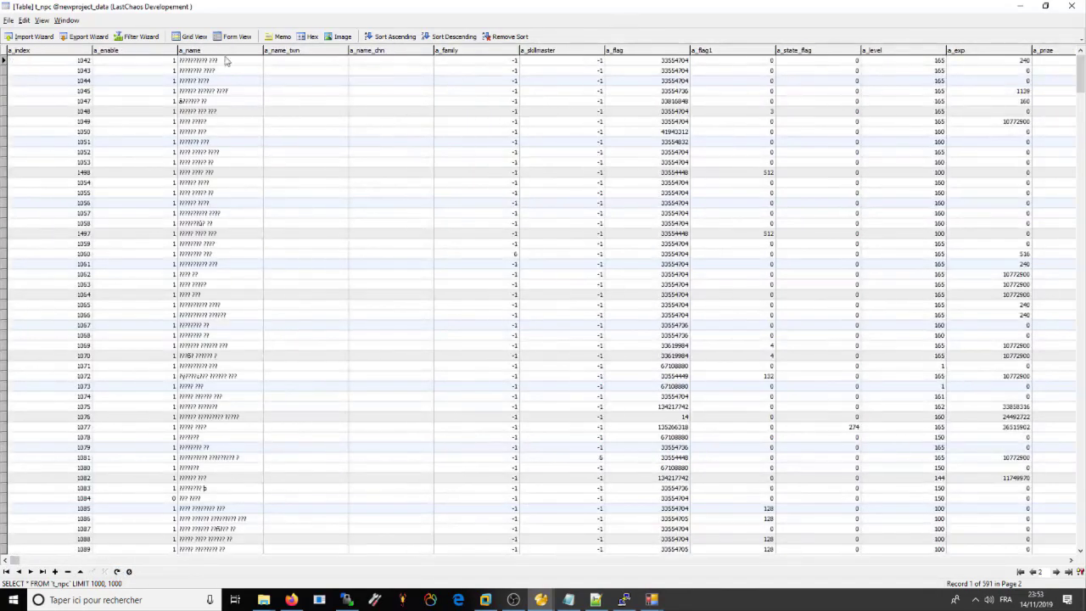
pyautogui.click(228, 51)
pyautogui.hotkey('ctrl', 'v')
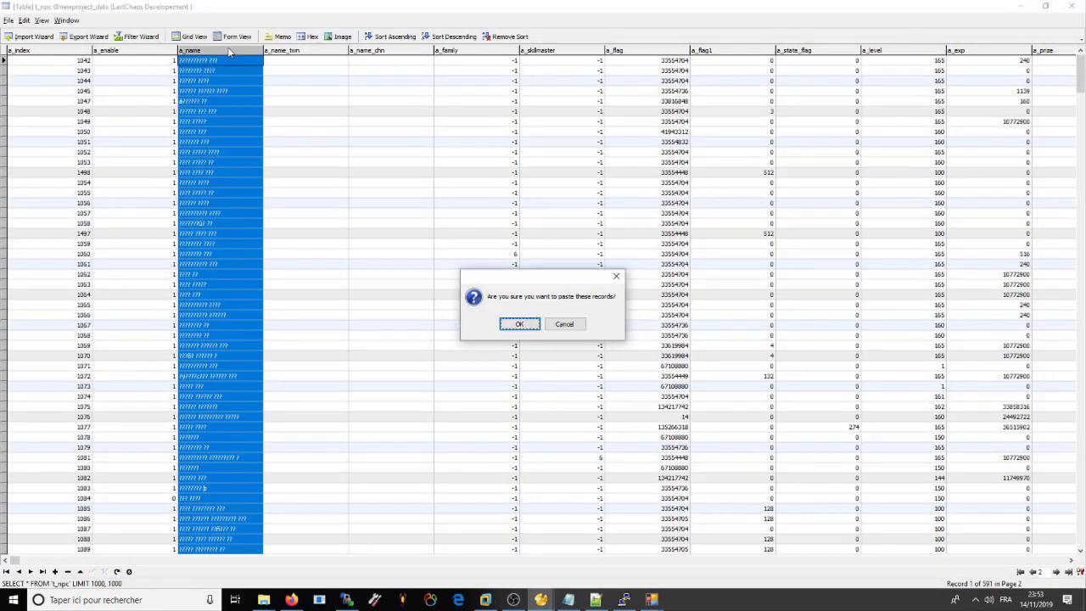
pyautogui.click(514, 325)
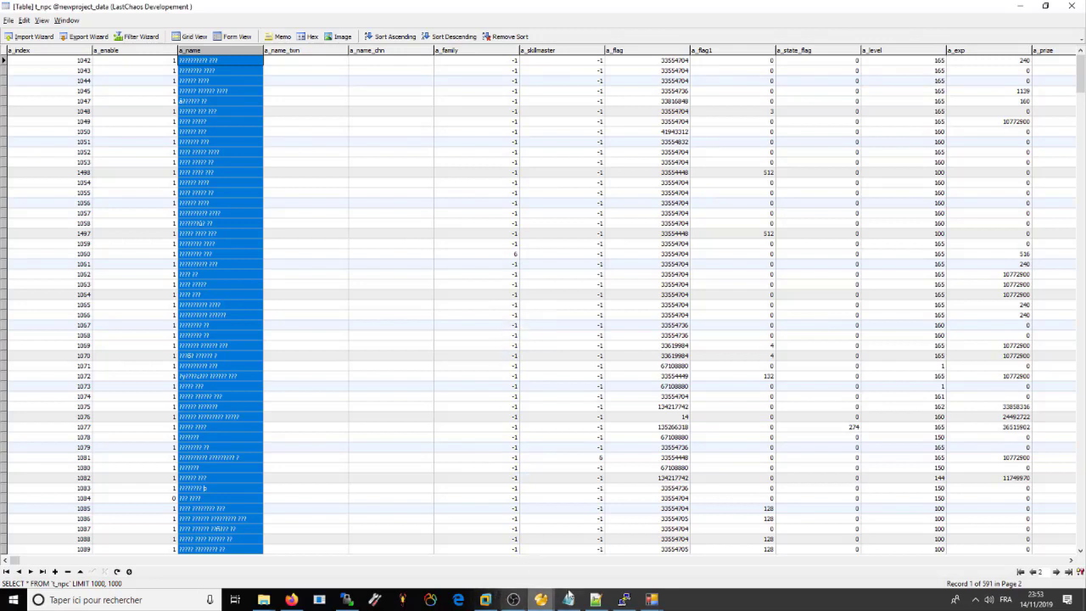
pyautogui.click(1019, 6)
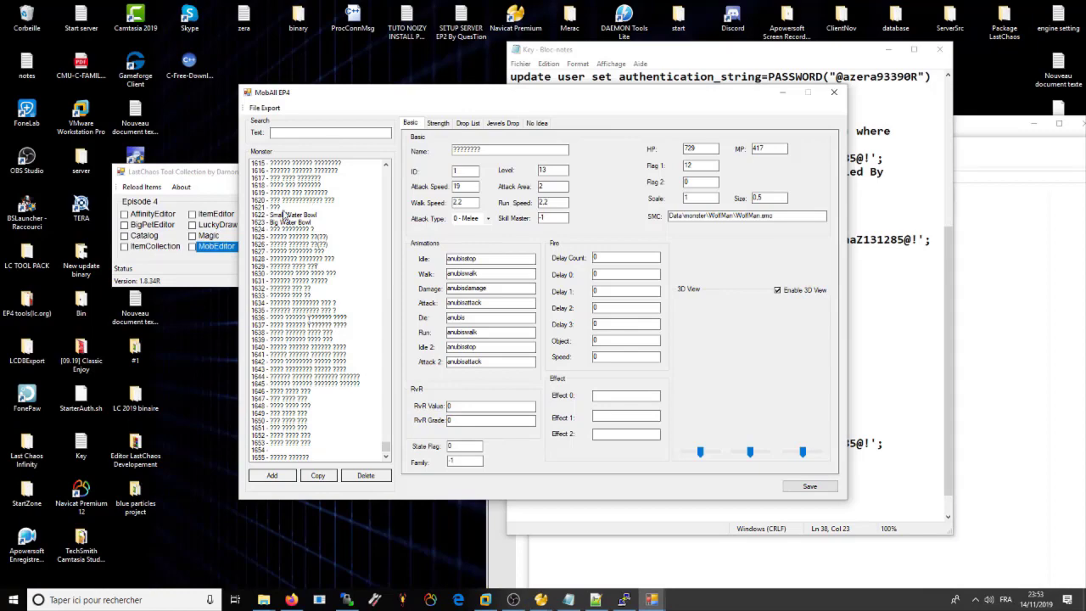
# - Reopen the Mob editor to reload the monster names, view monster 1213, and put the editor away
pyautogui.click(834, 91)
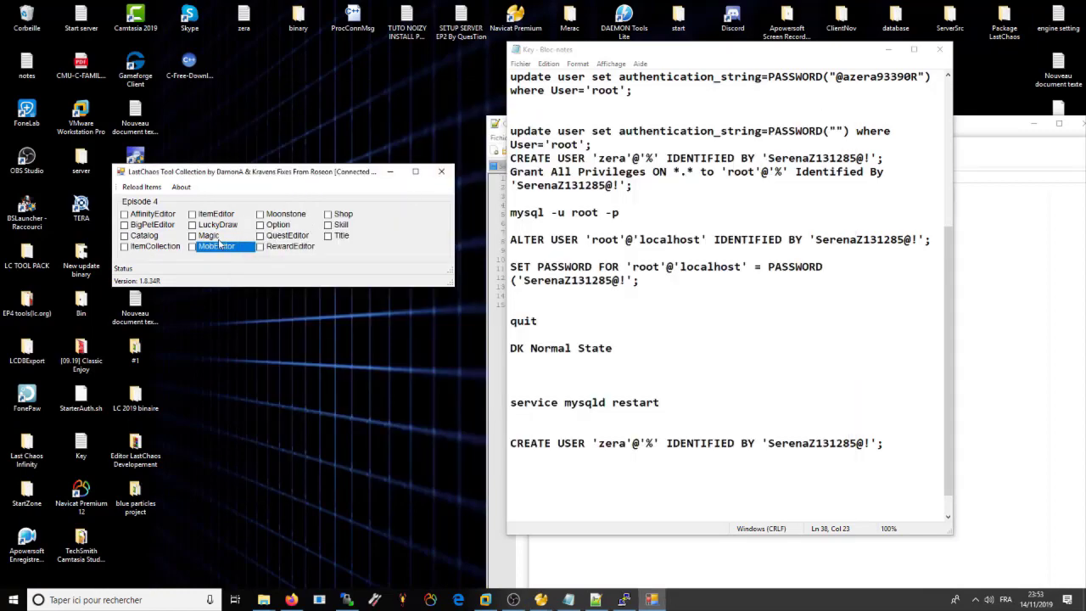
pyautogui.click(214, 246)
pyautogui.moveTo(386, 212); pyautogui.dragTo(399, 398)
pyautogui.scroll(20, 354, 279)
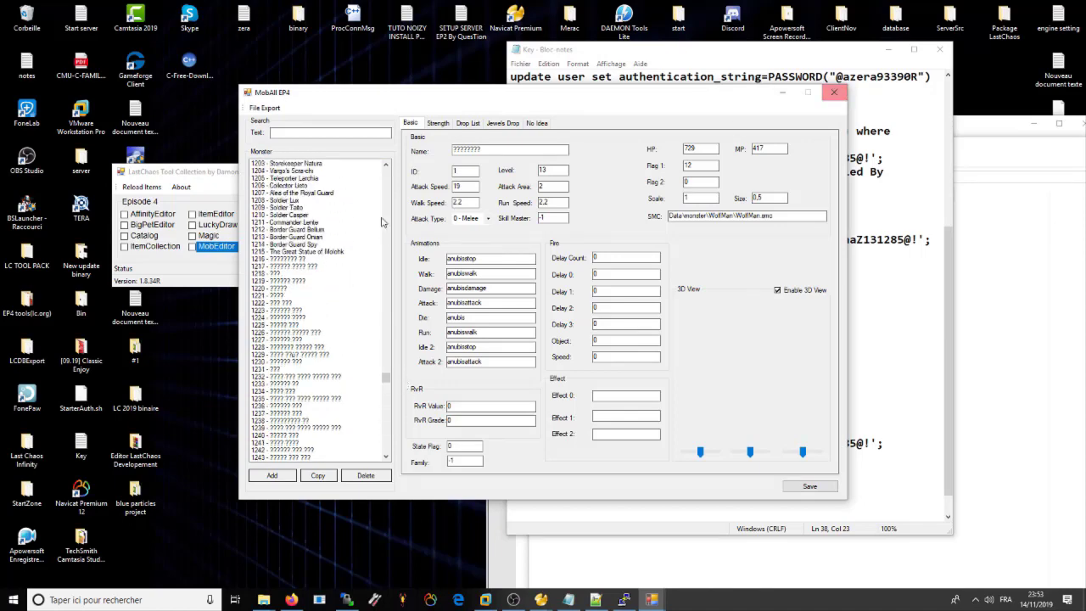
pyautogui.click(340, 237)
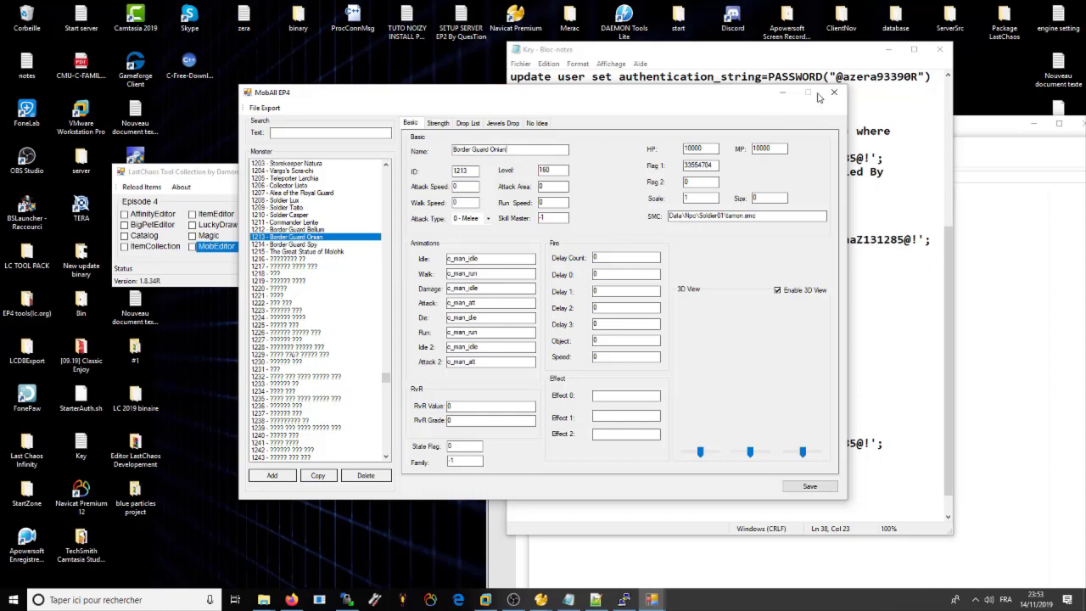
pyautogui.click(788, 94)
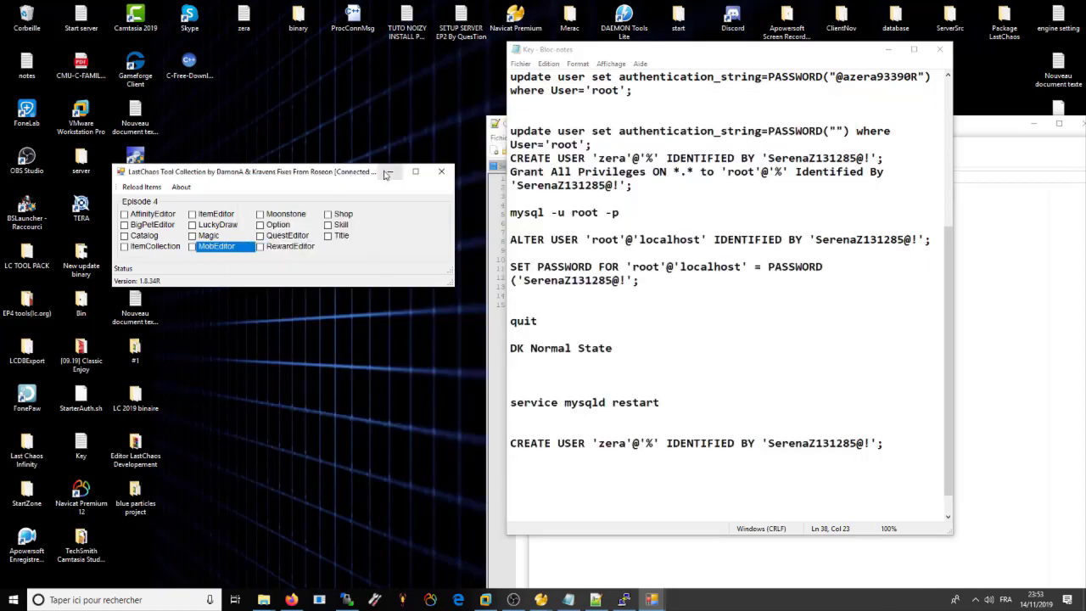
# - Minimize the Key notes and launch MultiExportEP4 from the MultiExport EP4 Heretik folder
pyautogui.moveTo(340, 177); pyautogui.dragTo(365, 182)
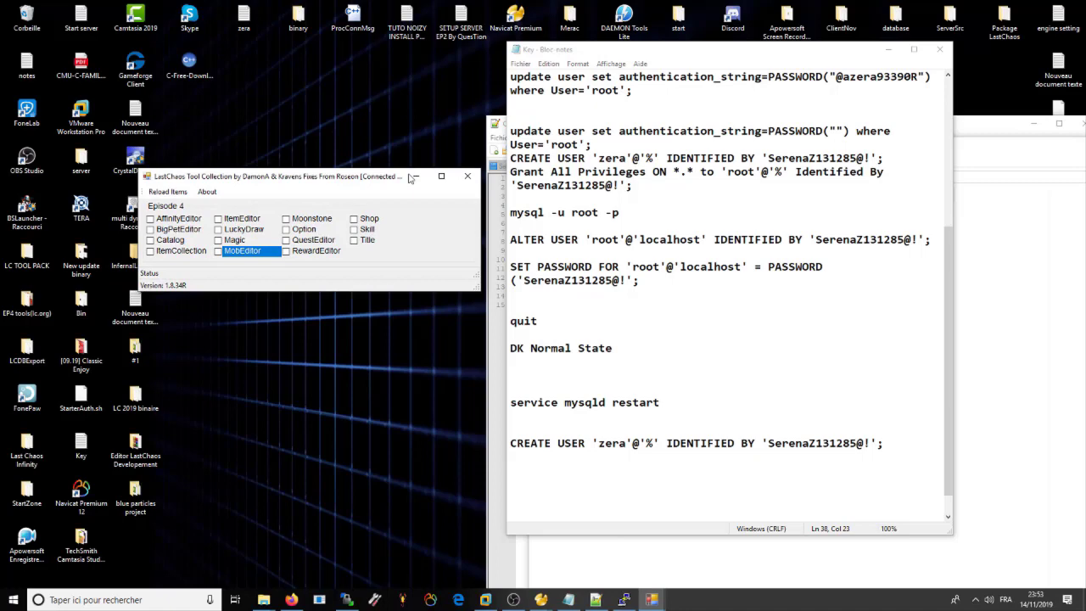
pyautogui.click(887, 48)
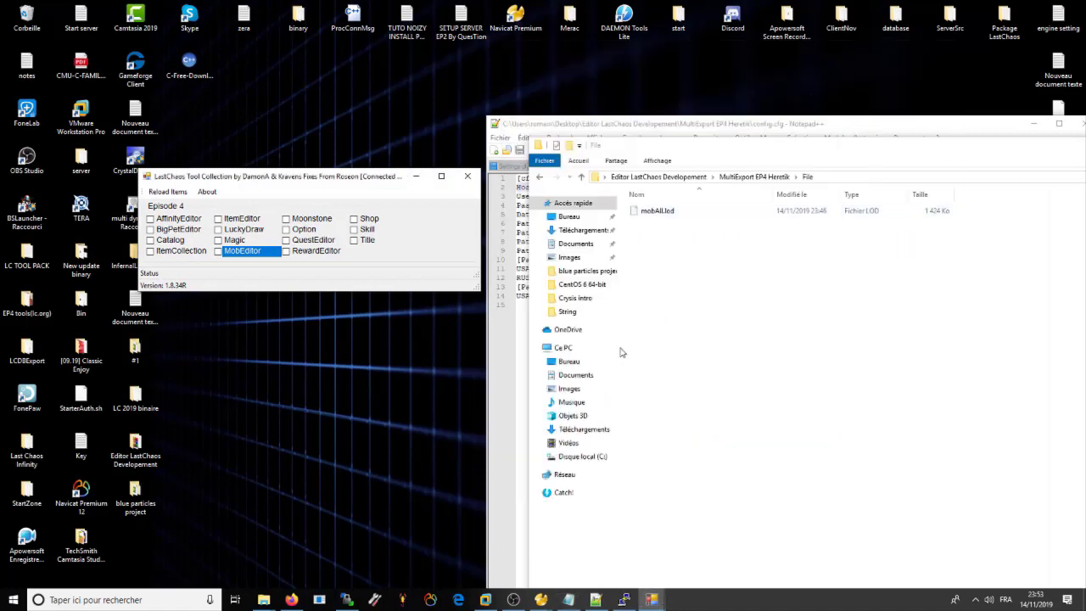
pyautogui.click(264, 600)
pyautogui.click(211, 553)
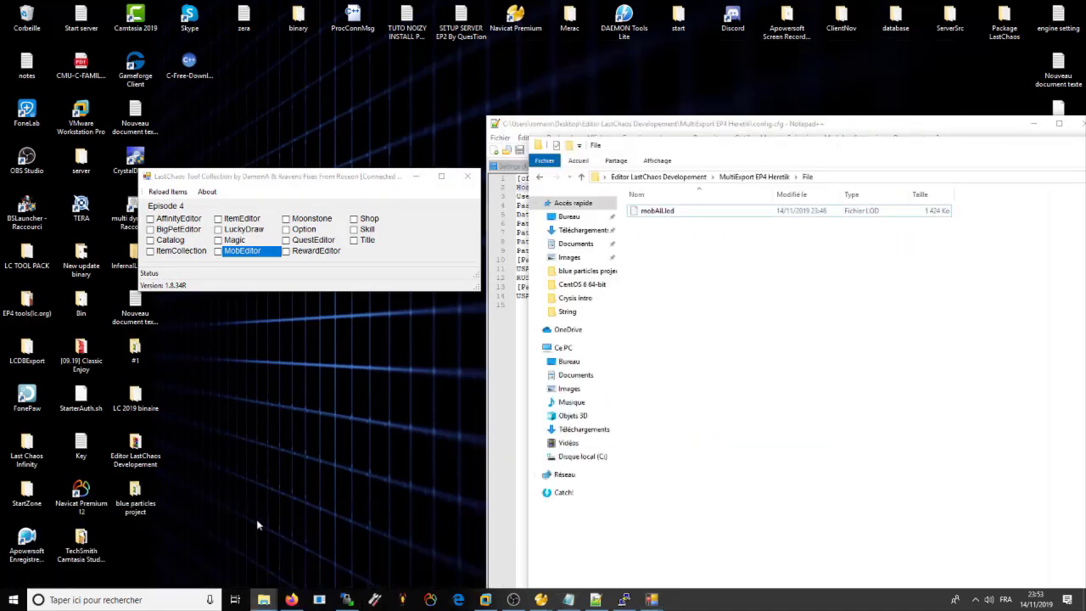
pyautogui.click(720, 177)
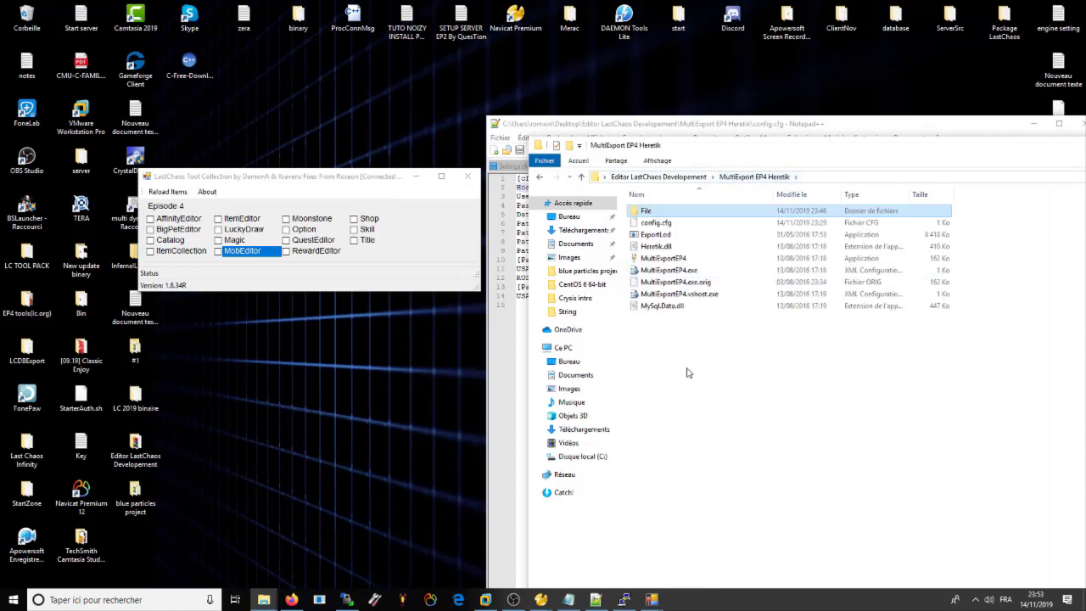
pyautogui.click(656, 259)
pyautogui.doubleClick(656, 259)
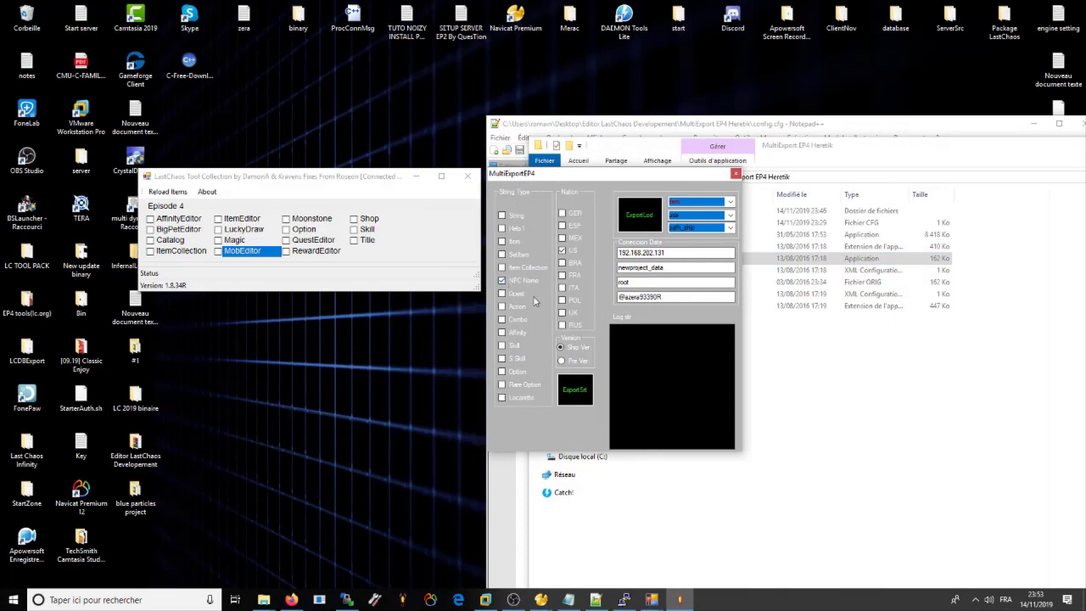
# - Export the NPC Name strings for the US nation in Ship version and check strNpcName_us.lod in the File folder
pyautogui.click(575, 392)
pyautogui.click(800, 344)
pyautogui.doubleClick(636, 212)
pyautogui.click(657, 226)
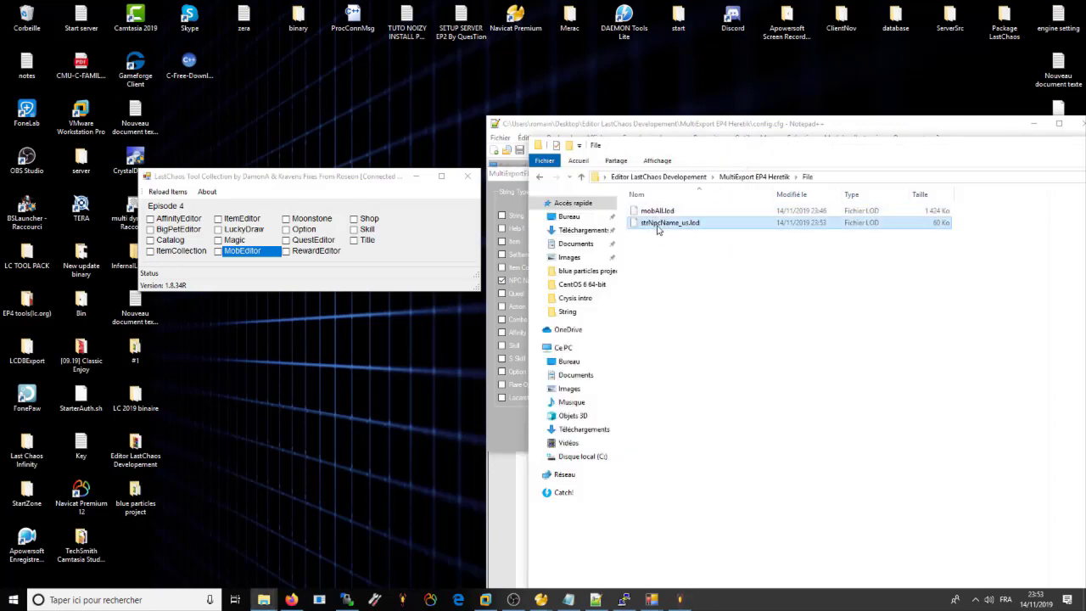
pyautogui.click(738, 295)
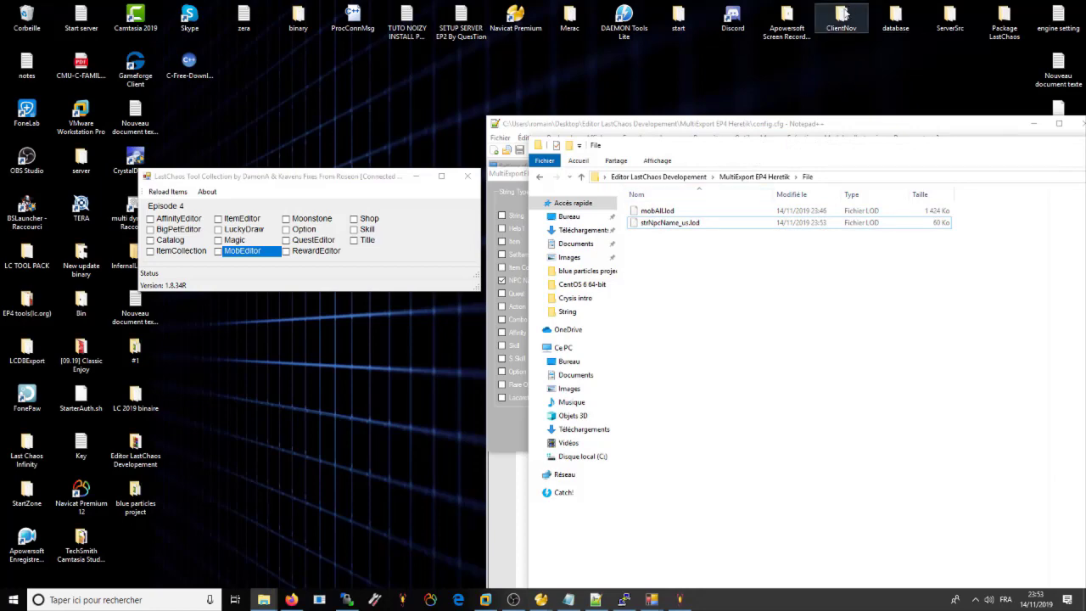
# - Close the File folder window and move the MultiExportEP4 window clear of the config.cfg settings
pyautogui.moveTo(792, 152); pyautogui.dragTo(510, 150)
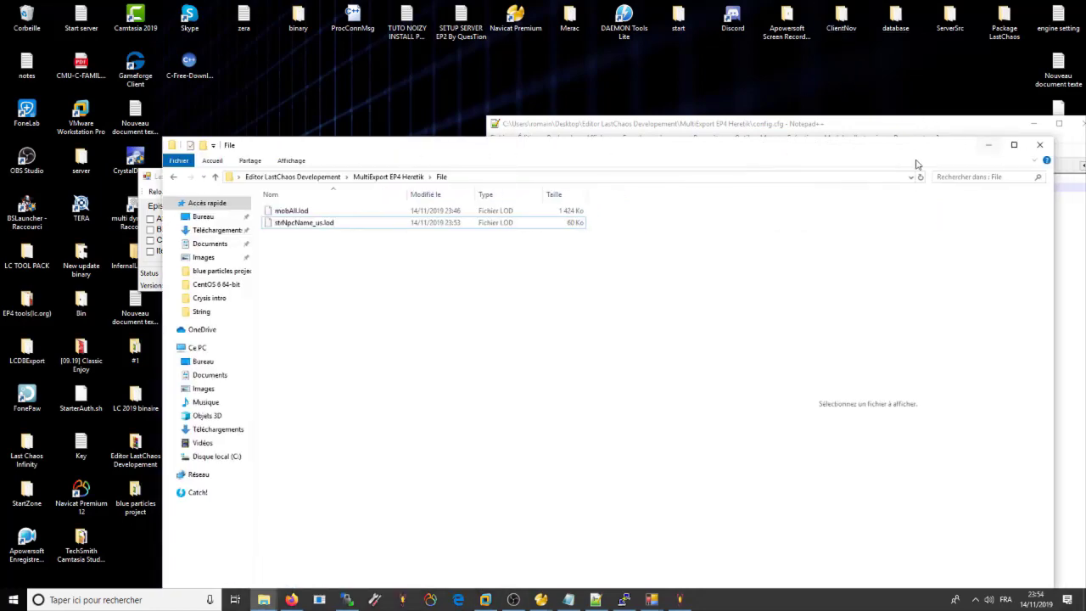
pyautogui.moveTo(798, 151); pyautogui.dragTo(739, 116)
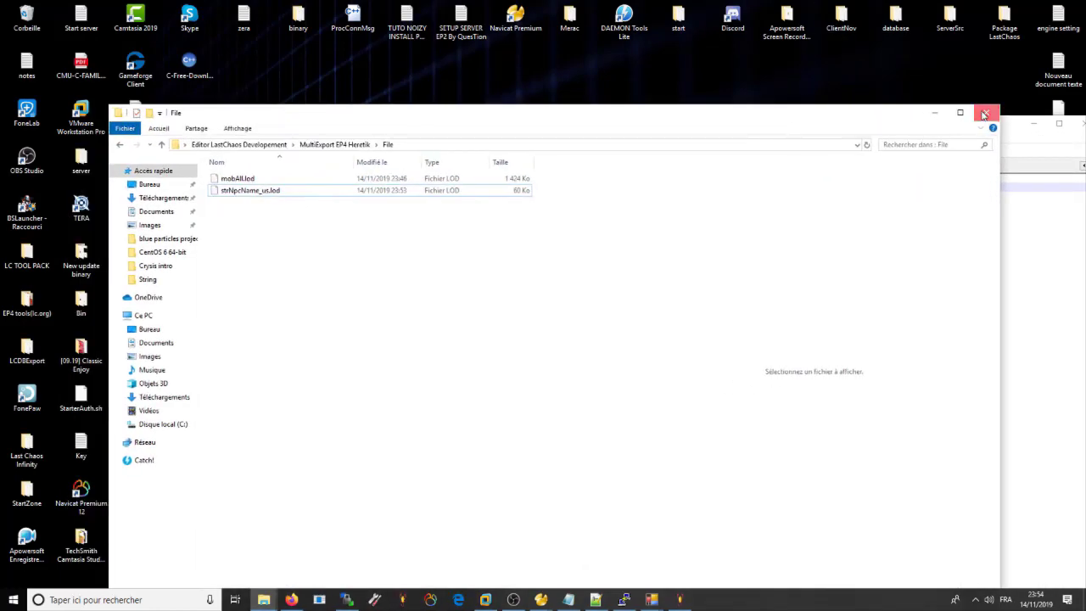
pyautogui.click(983, 112)
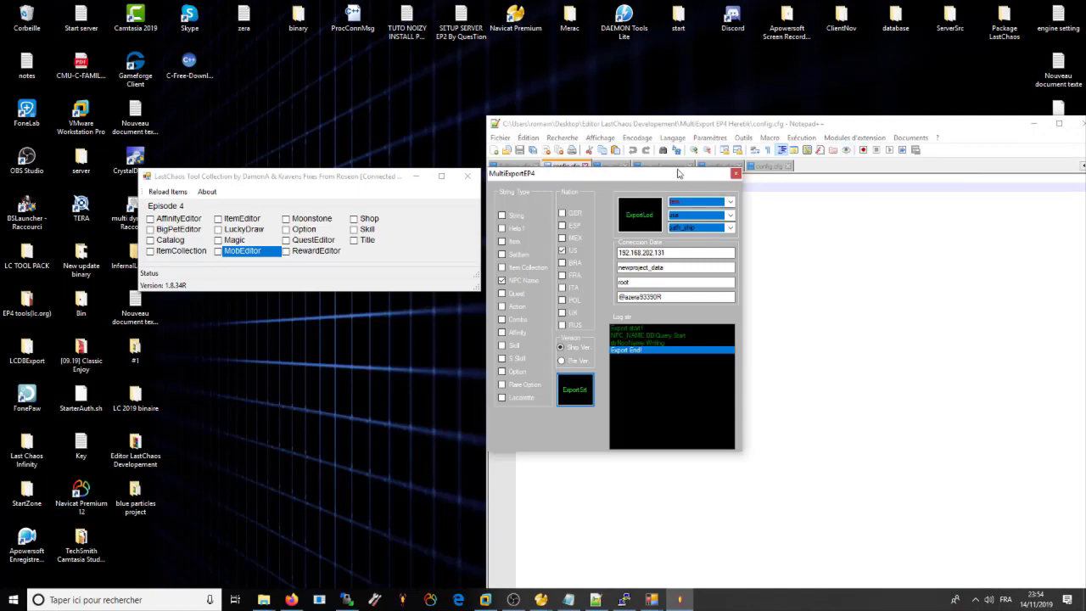
pyautogui.moveTo(678, 173); pyautogui.dragTo(869, 226)
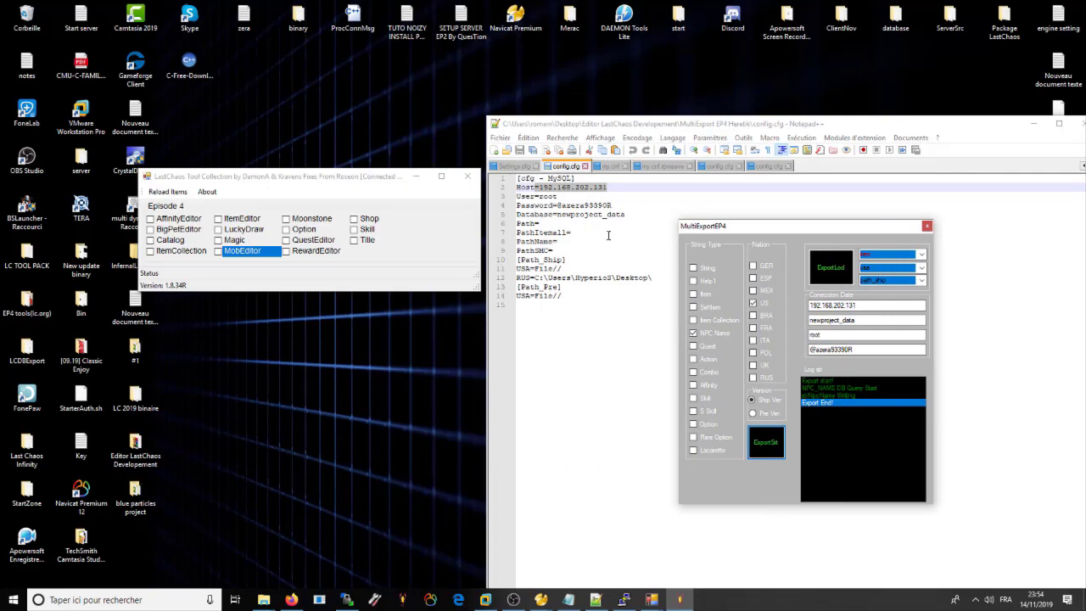
# - Move the MultiExportEP4 window over the config.cfg text, then view the t_npc table in Navicat and minimize it
pyautogui.moveTo(829, 232); pyautogui.dragTo(735, 222)
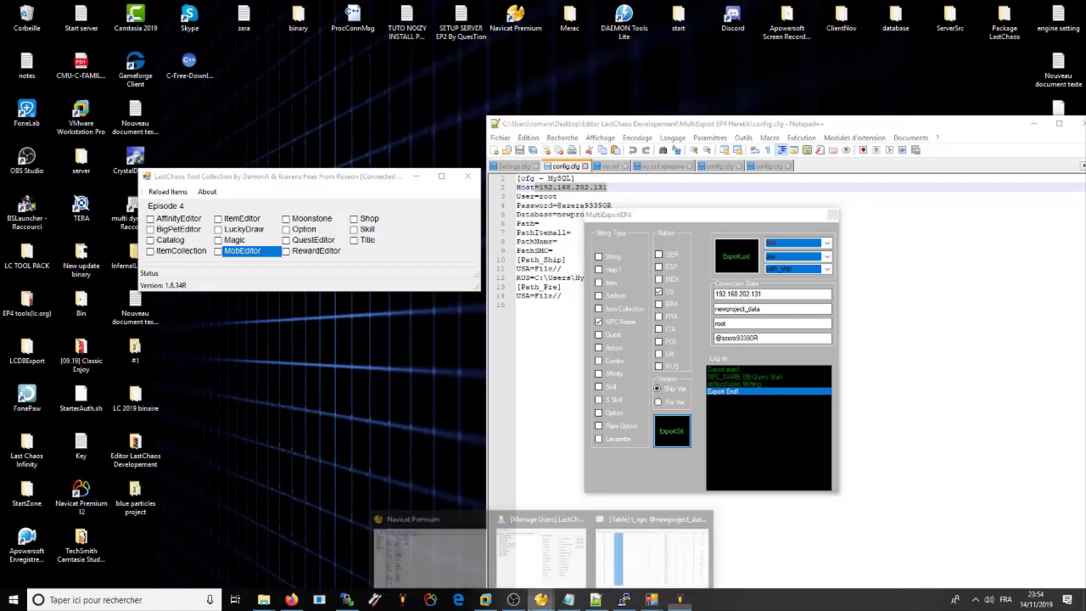
pyautogui.click(673, 560)
pyautogui.click(1020, 7)
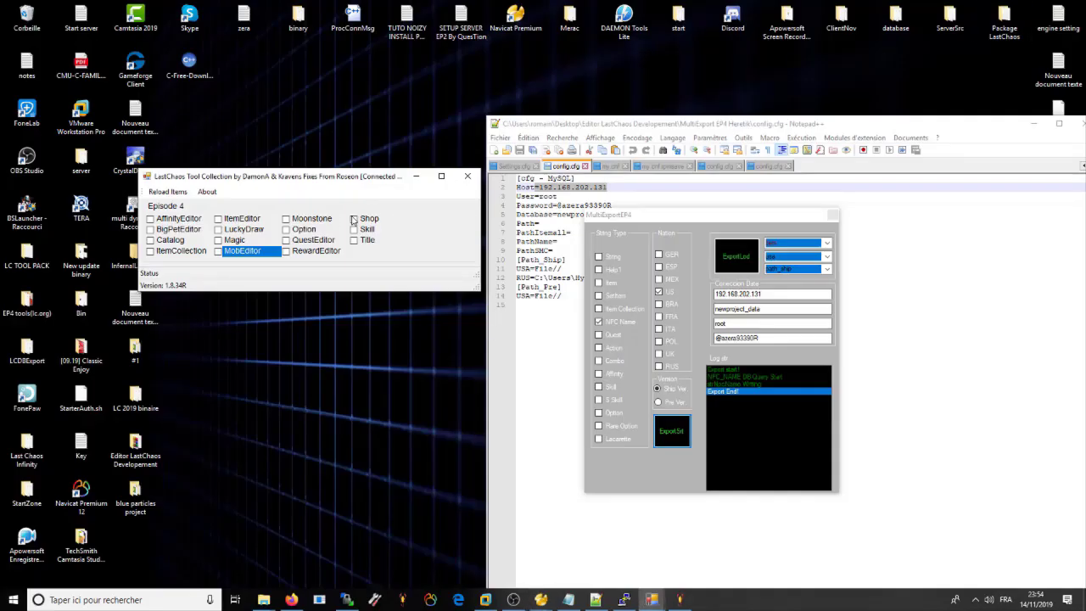
# - Open MobEditor from the LastChaos Tool Collection, look through the monster names in its list, and close the editor
pyautogui.moveTo(667, 599)
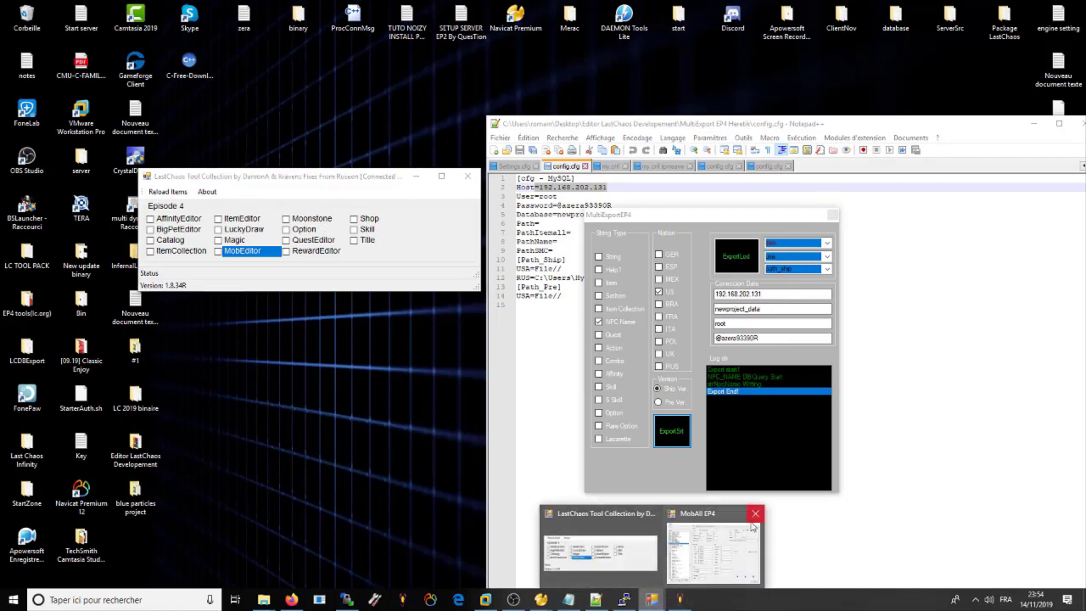
pyautogui.click(599, 548)
pyautogui.click(243, 255)
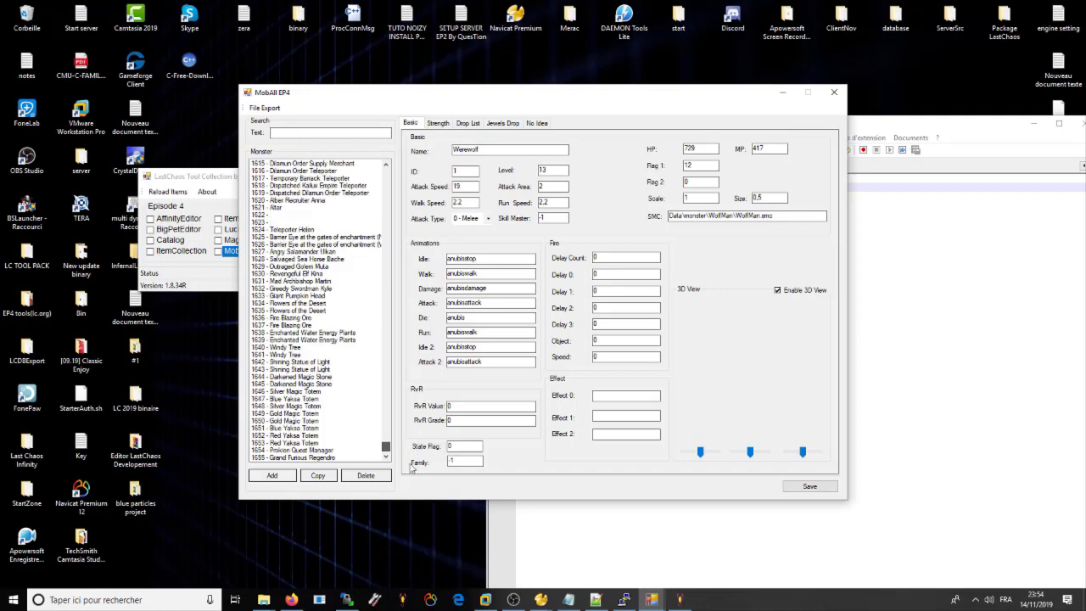
pyautogui.scroll(20, 365, 441)
pyautogui.scroll(20, 323, 405)
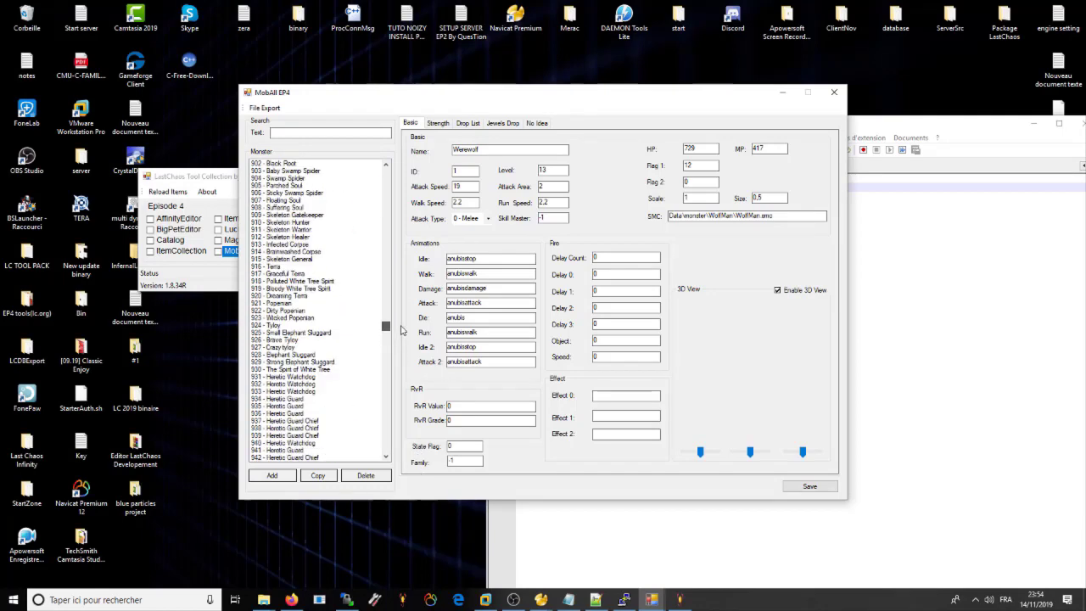
pyautogui.click(834, 91)
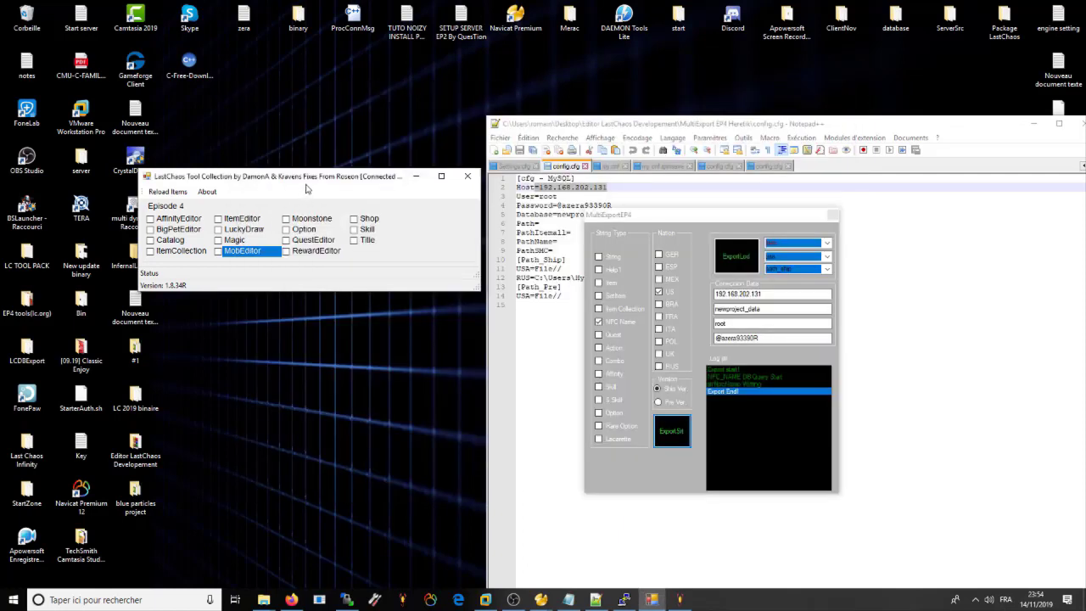
# - Close the LastChaos Tool Collection, the Notepad++ window with config.cfg, and MultiExportEP4
pyautogui.moveTo(333, 180); pyautogui.dragTo(306, 175)
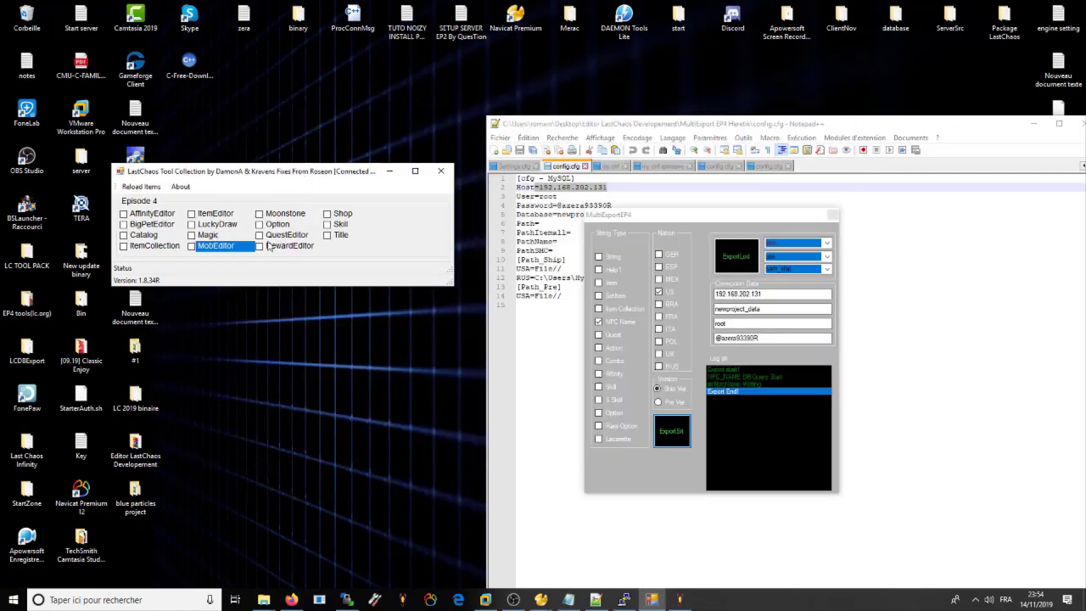
pyautogui.click(440, 171)
pyautogui.moveTo(931, 127); pyautogui.dragTo(637, 91)
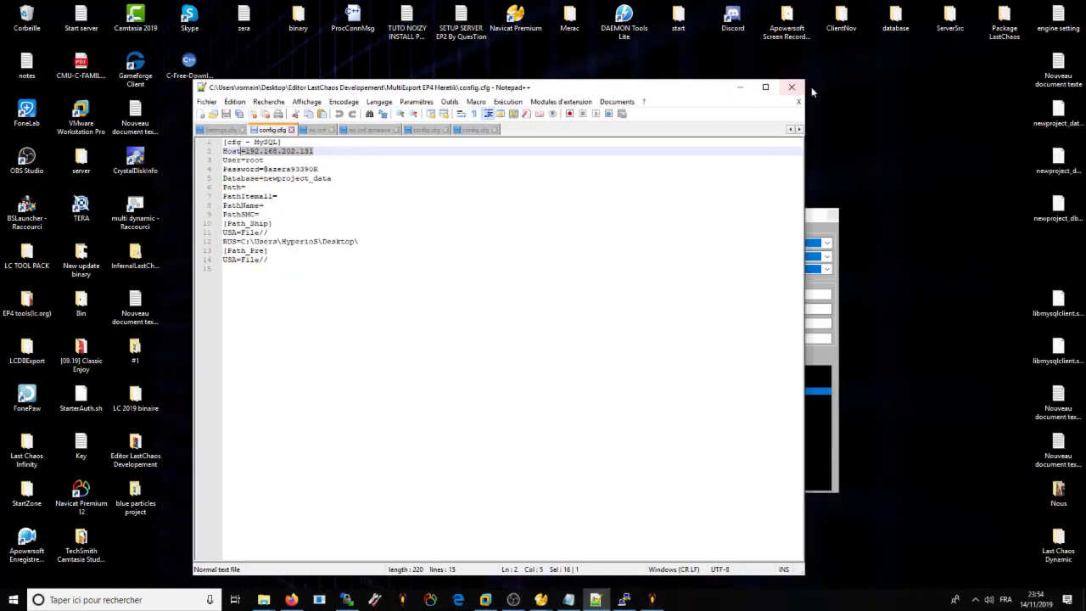
pyautogui.click(792, 86)
pyautogui.click(833, 213)
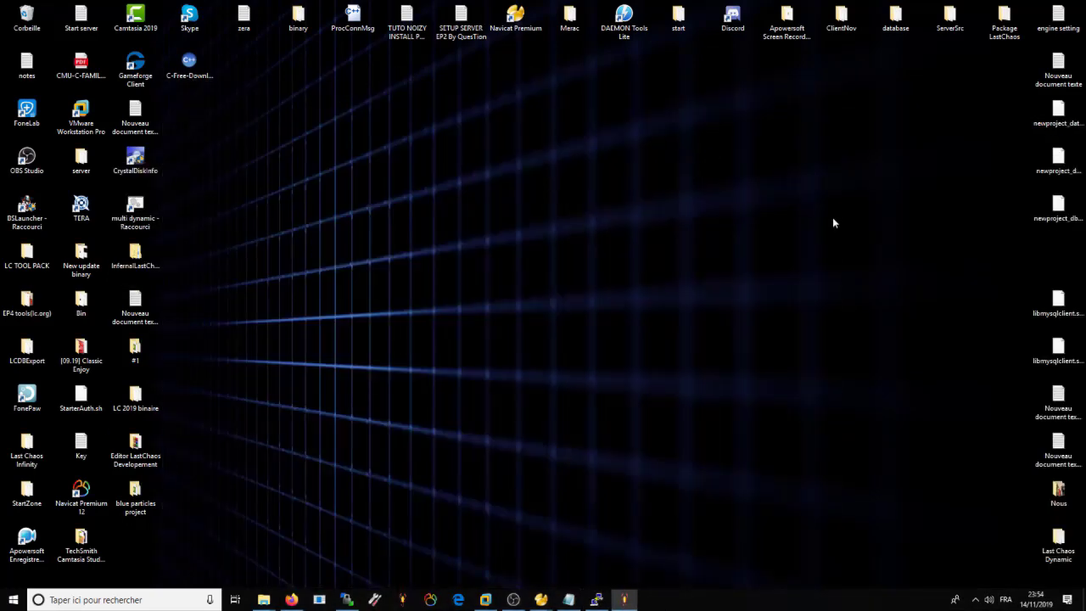
# - Review the SQL commands in the Key notes and the DigitalOcean user permissions page in Firefox, minimizing each window after viewing
pyautogui.click(568, 600)
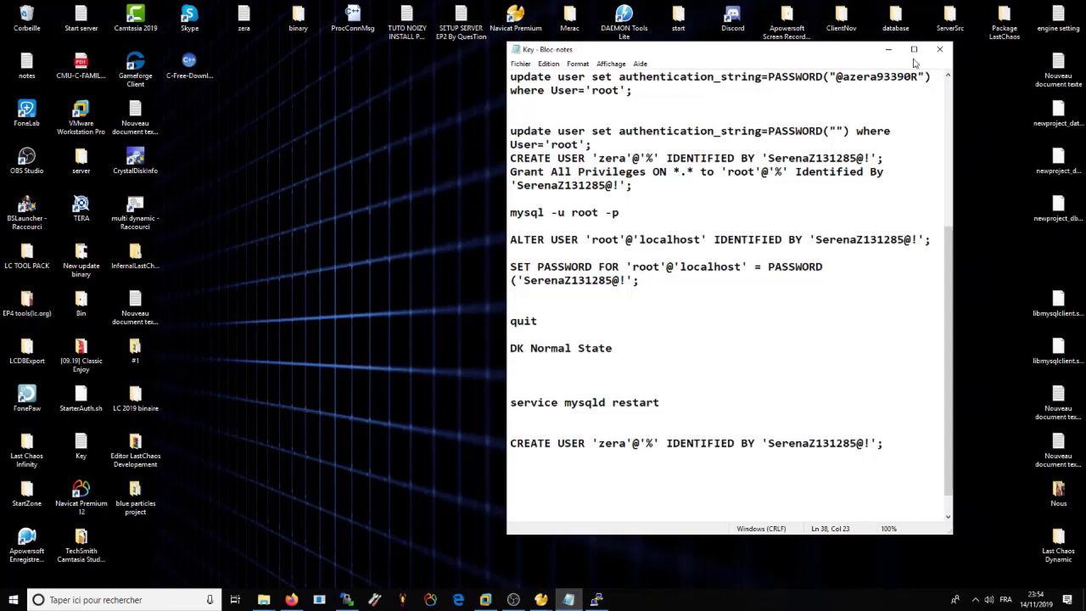
pyautogui.click(888, 49)
pyautogui.click(303, 599)
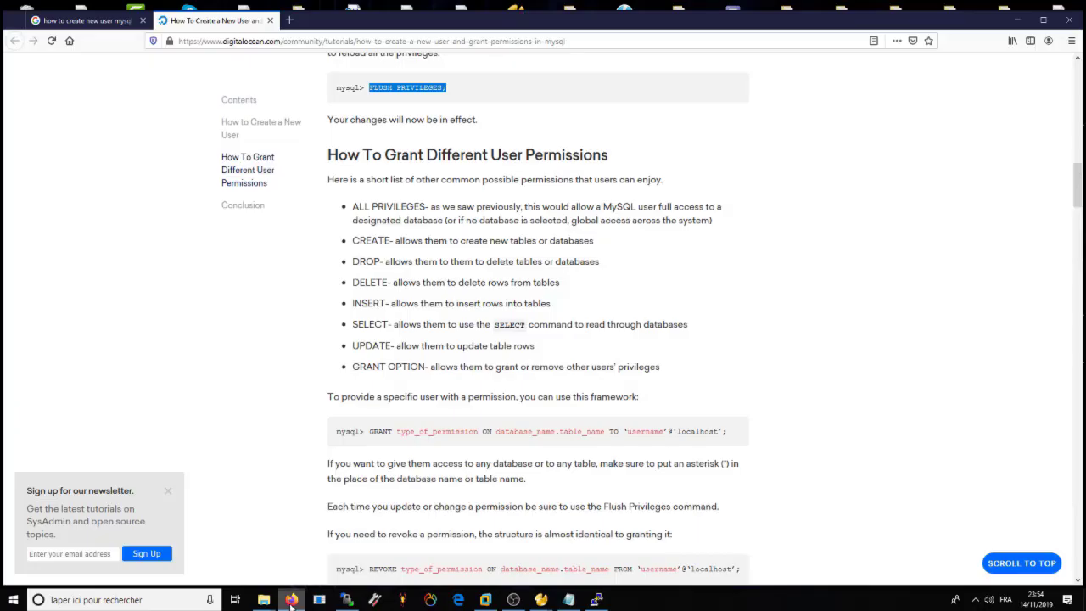
pyautogui.click(291, 601)
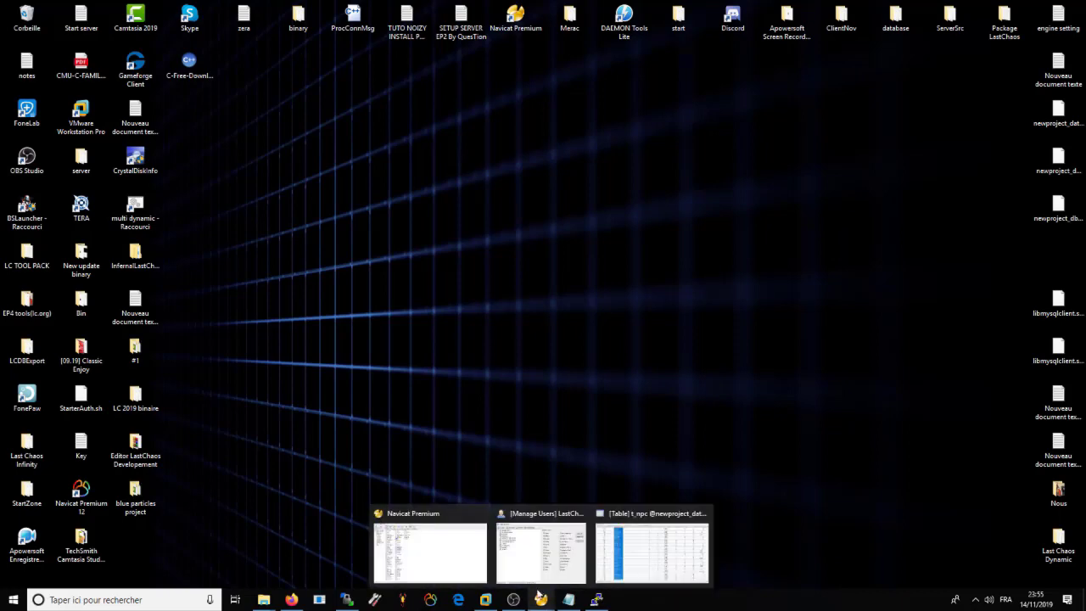
pyautogui.moveTo(570, 603)
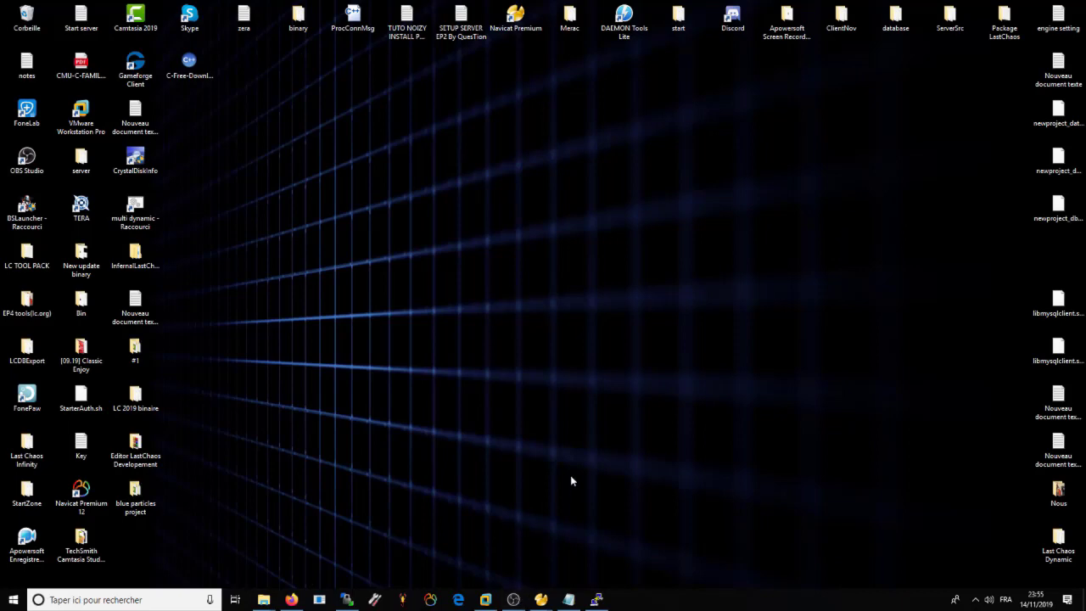
pyautogui.click(513, 599)
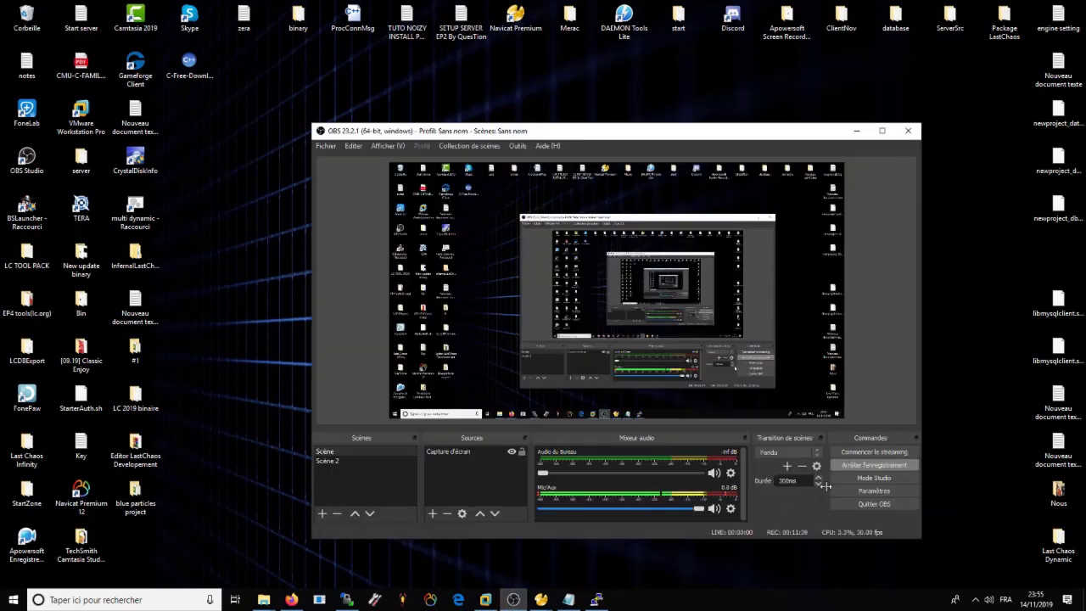